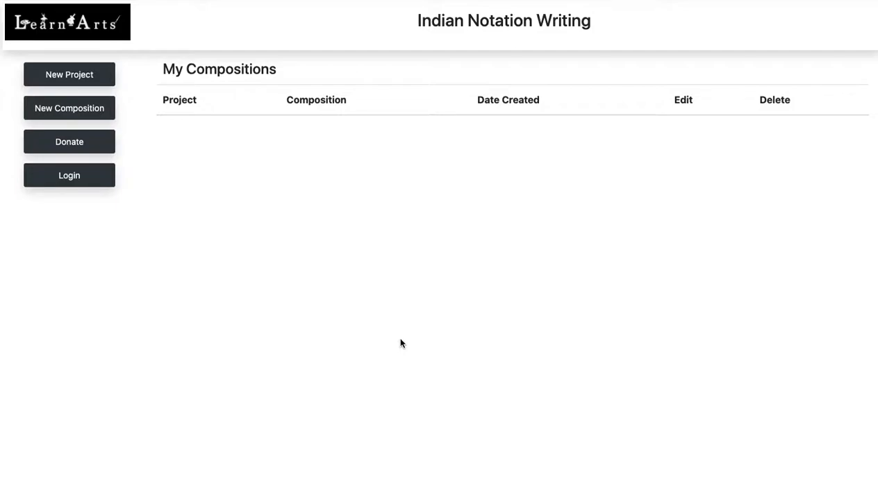
- Try to start a new composition without logging in
{"action": "left_click", "coordinate": [82, 116]}
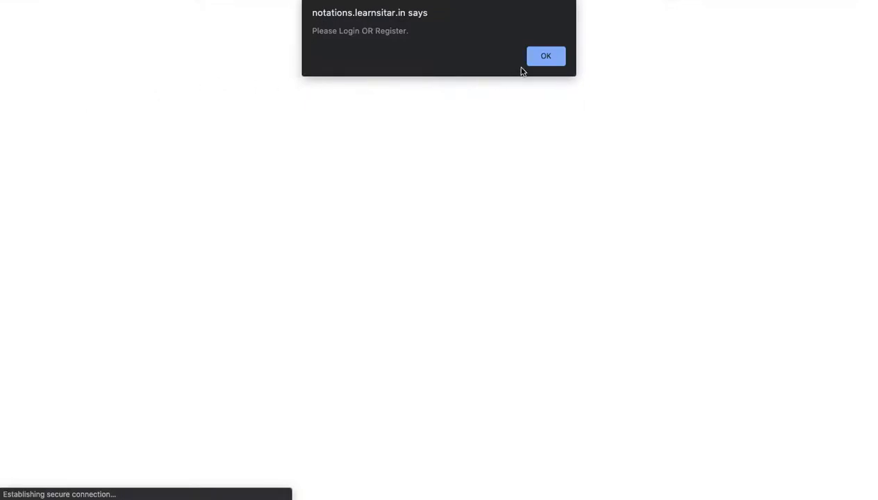
{"action": "left_click", "coordinate": [547, 57]}
{"action": "left_click", "coordinate": [546, 59]}
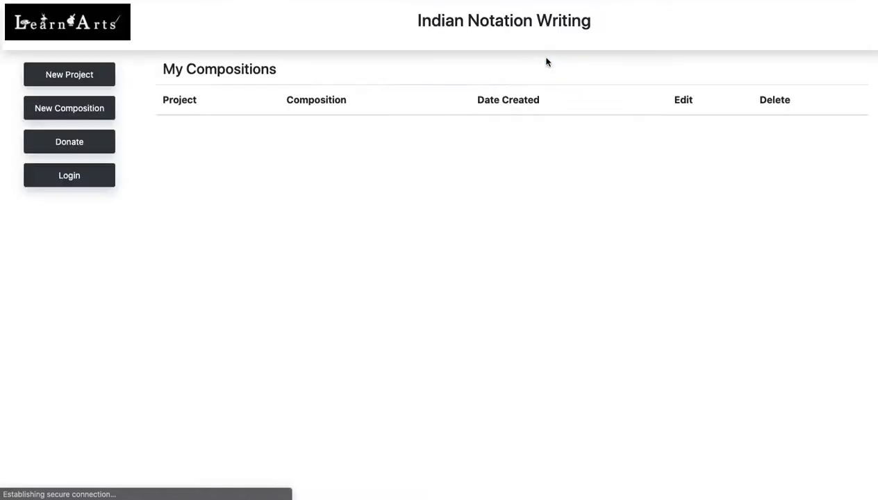
- Log in to the existing account with the saved email address and mobile number
{"action": "left_click", "coordinate": [70, 175]}
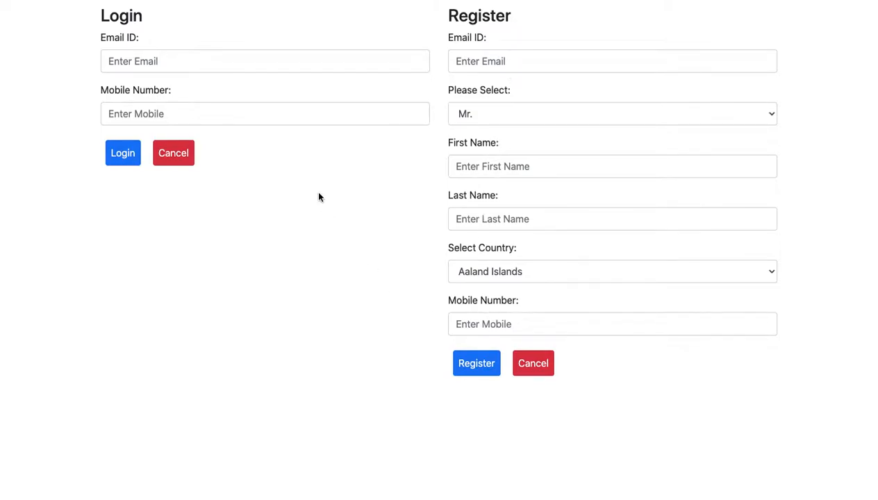
{"action": "left_click", "coordinate": [189, 60]}
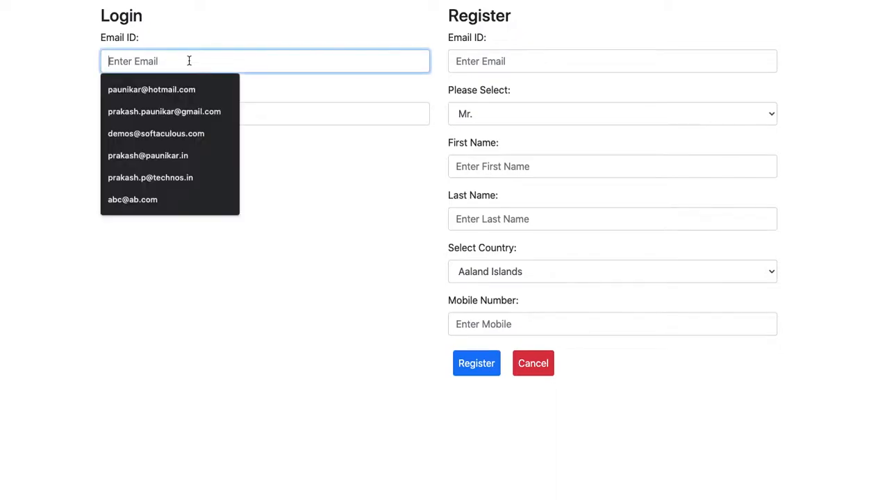
{"action": "left_click", "coordinate": [186, 86]}
{"action": "left_click", "coordinate": [181, 111]}
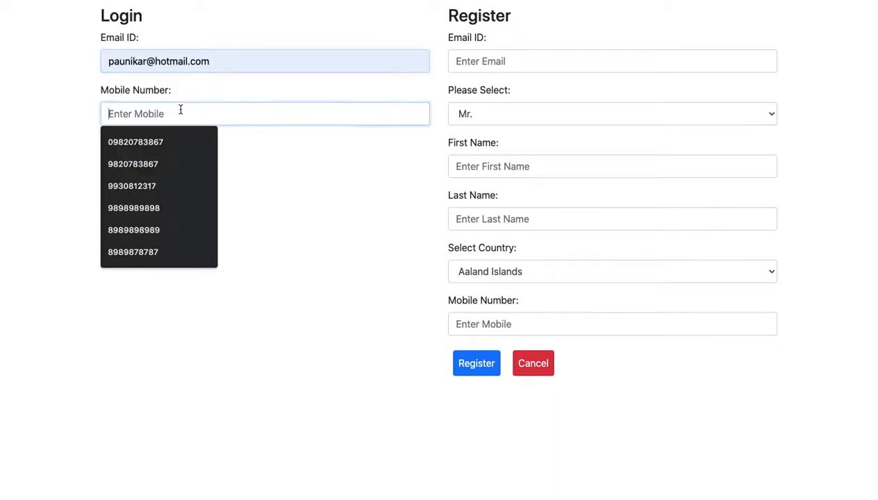
{"action": "left_click", "coordinate": [168, 142]}
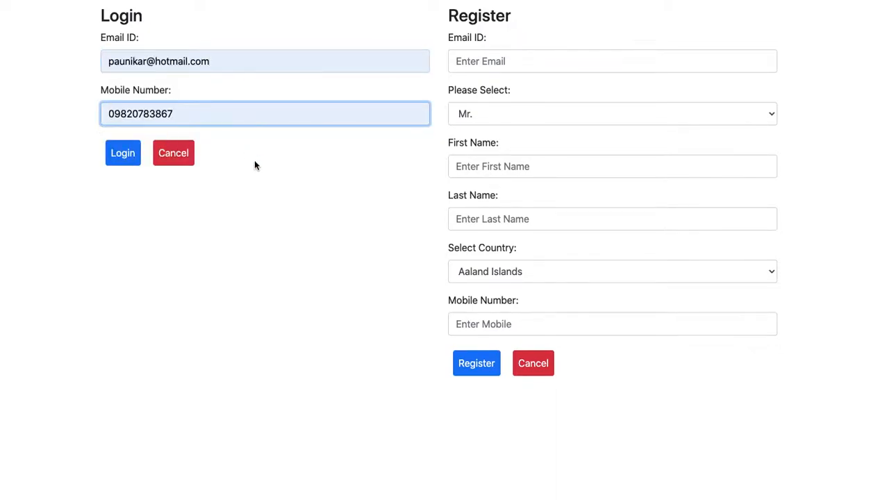
{"action": "left_click", "coordinate": [122, 162]}
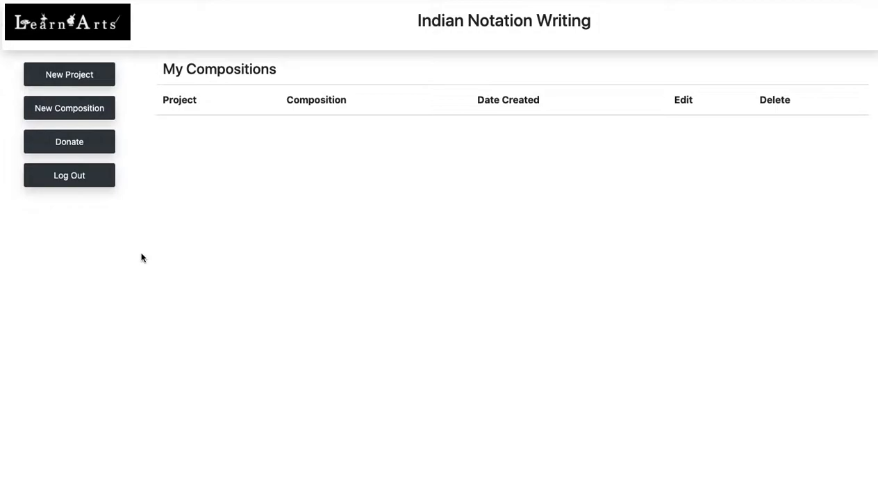
{"action": "left_click", "coordinate": [74, 114]}
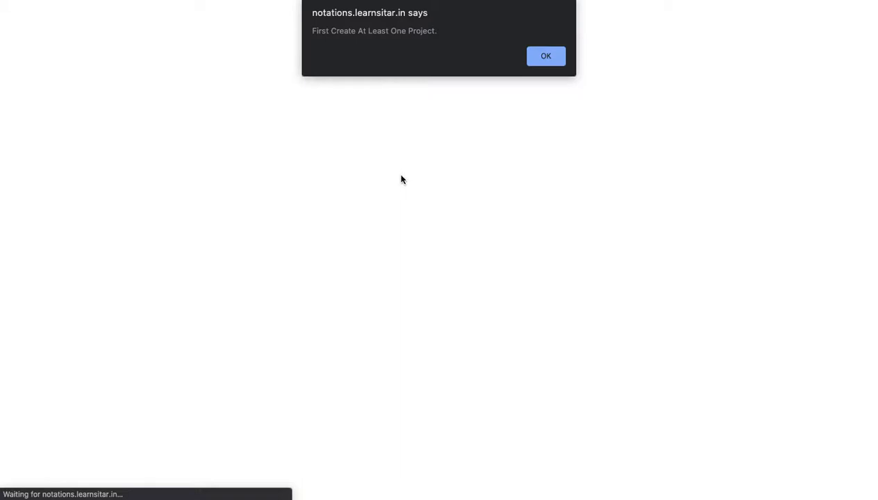
{"action": "left_click", "coordinate": [538, 60]}
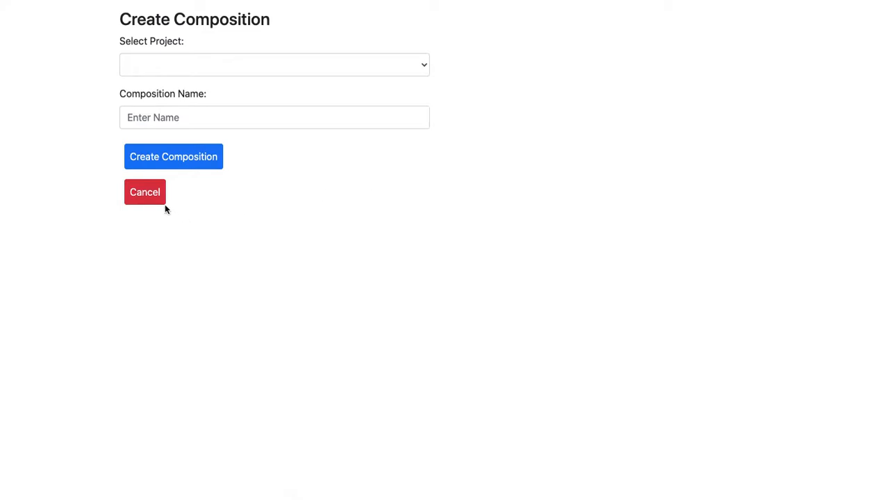
{"action": "left_click", "coordinate": [146, 194]}
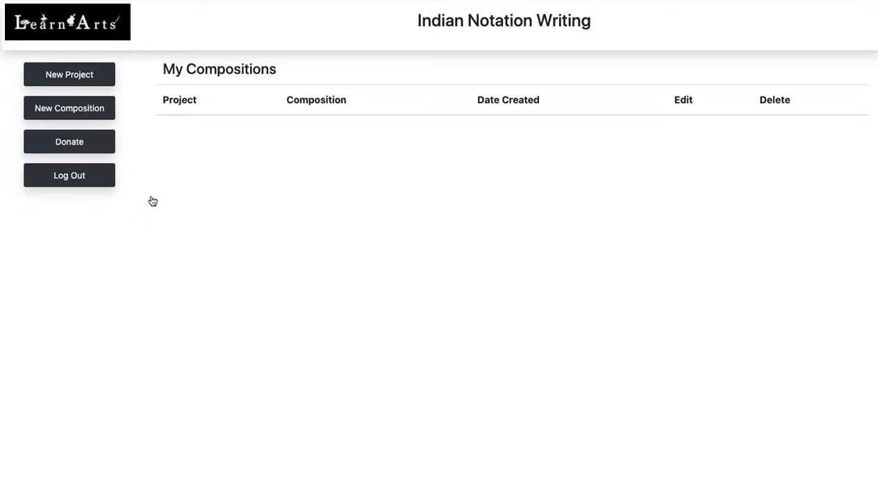
- Create a new project named "Rag Des" and return to the compositions list
{"action": "left_click", "coordinate": [70, 77]}
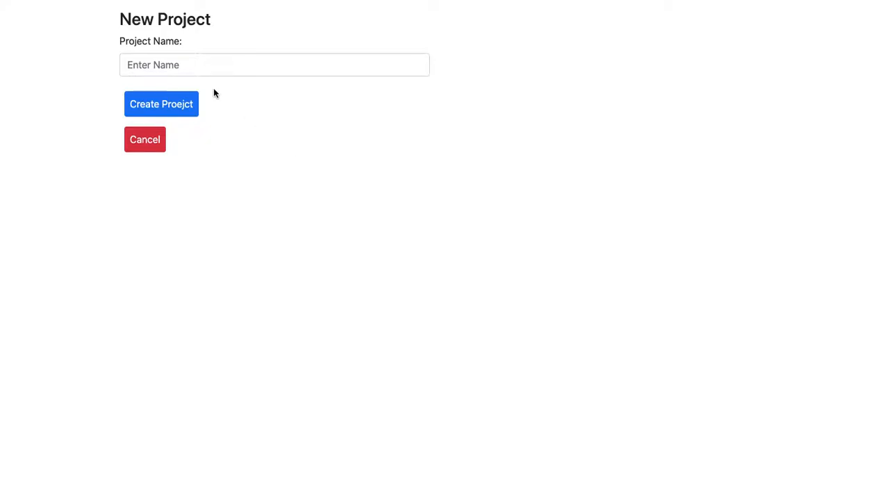
{"action": "left_click", "coordinate": [165, 66]}
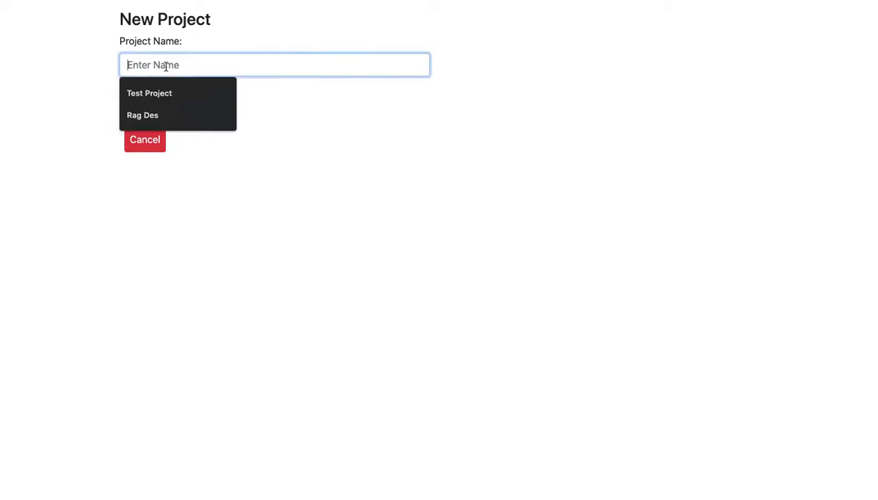
{"action": "type", "text": "D"}
{"action": "key", "text": "BackSpace"}
{"action": "type", "text": "R"}
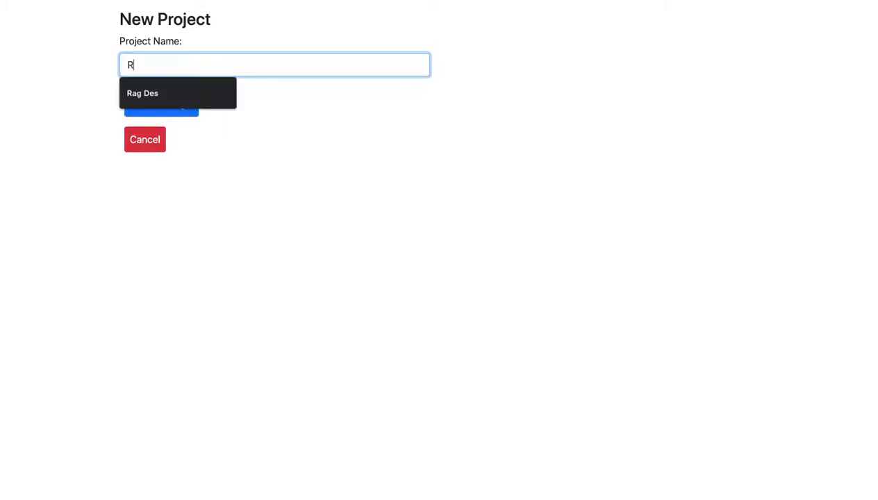
{"action": "left_click", "coordinate": [176, 94]}
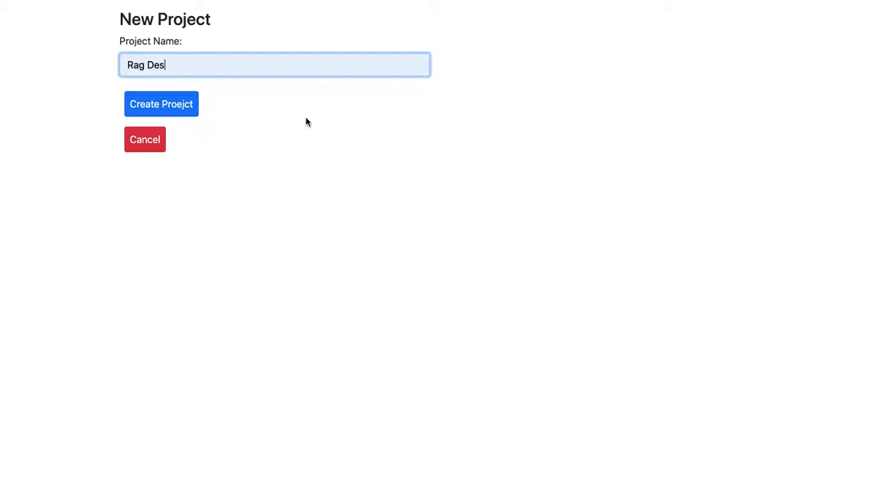
{"action": "left_click", "coordinate": [186, 106]}
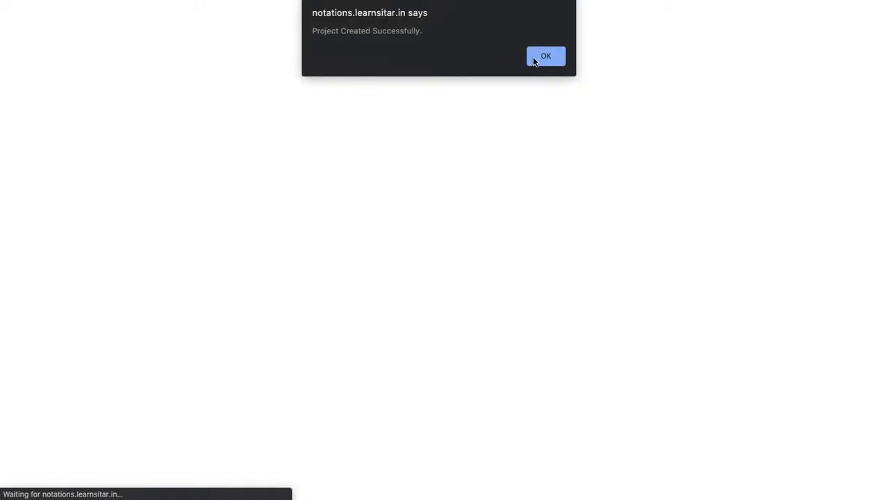
{"action": "left_click", "coordinate": [546, 60]}
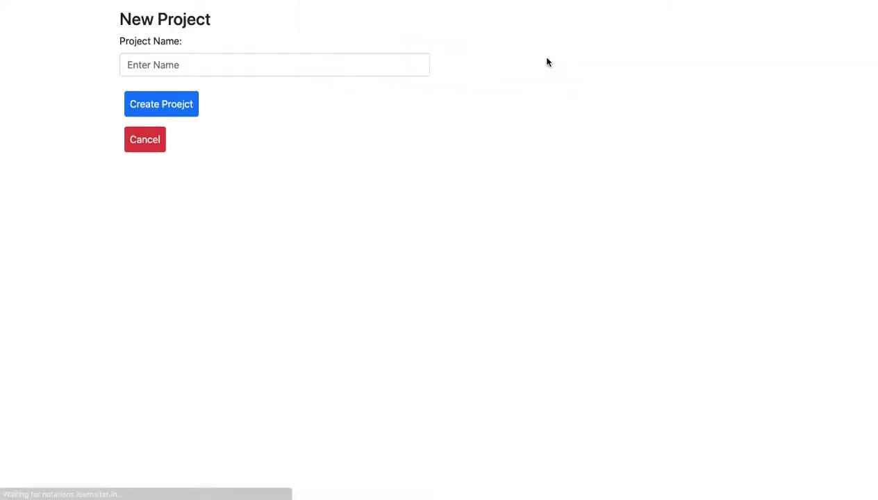
{"action": "left_click", "coordinate": [146, 140]}
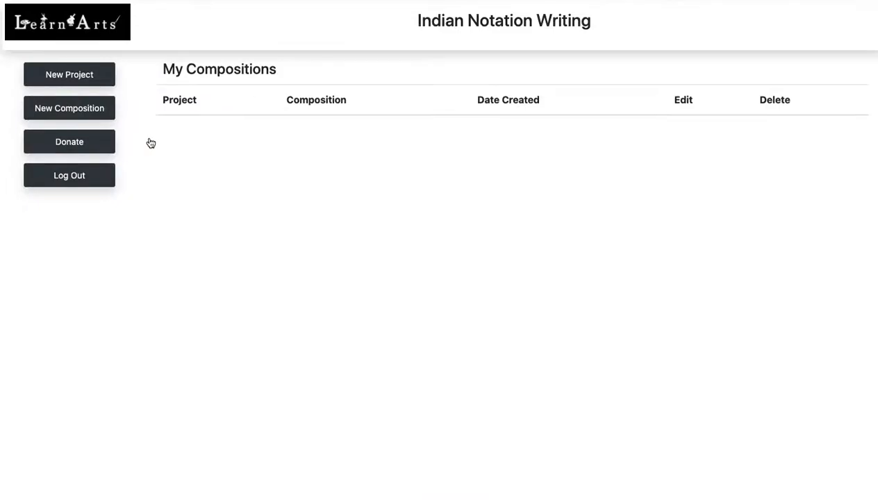
- Create a composition named "Des Saragam" in the Rag Des project
{"action": "left_click", "coordinate": [83, 114]}
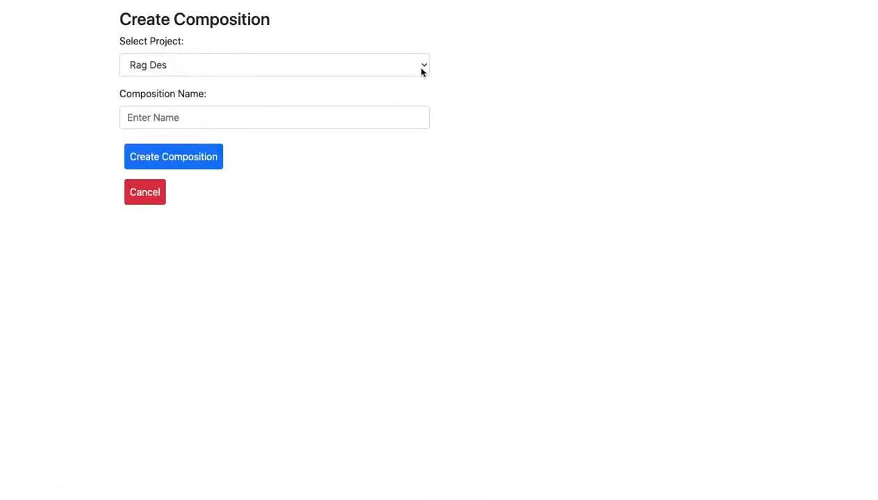
{"action": "left_click", "coordinate": [421, 72]}
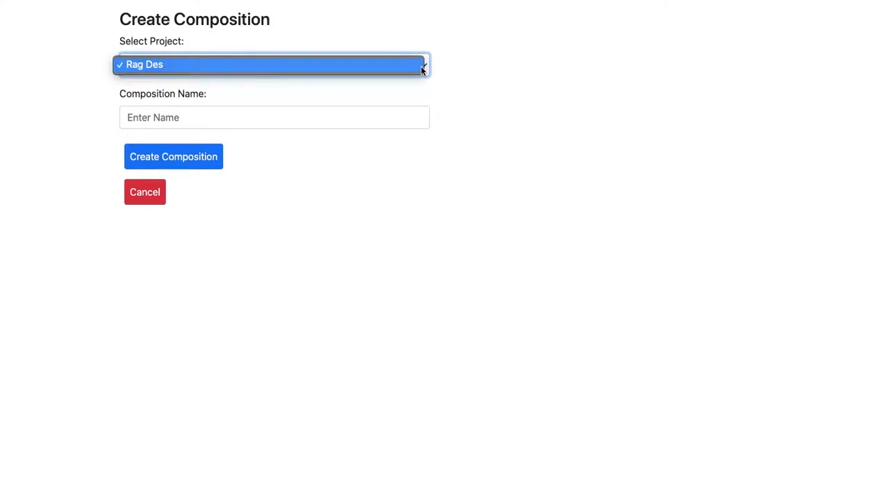
{"action": "left_click", "coordinate": [421, 67]}
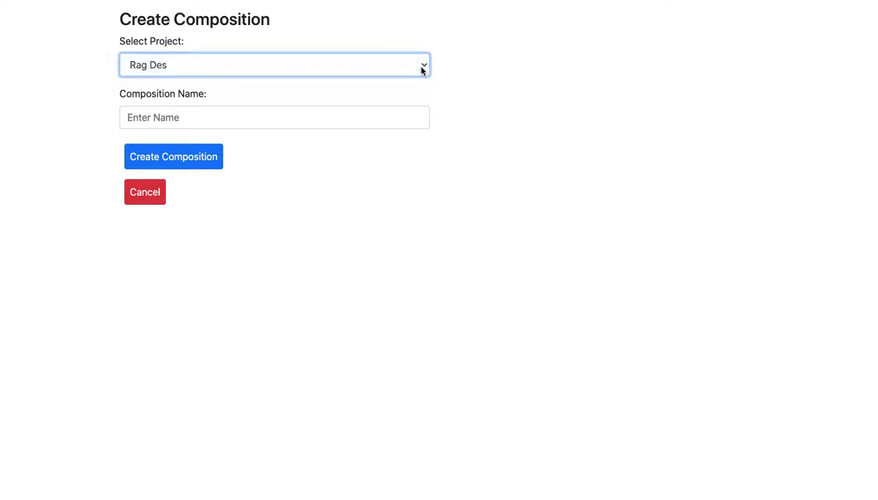
{"action": "left_click", "coordinate": [204, 117]}
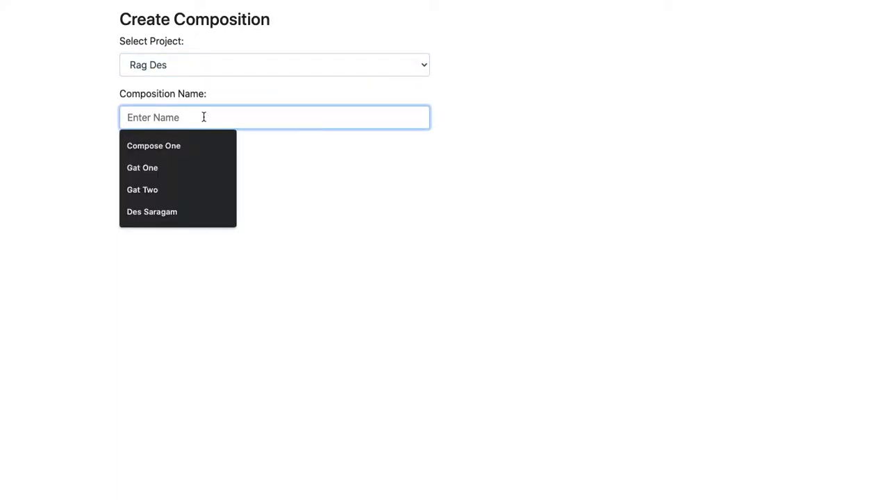
{"action": "left_click", "coordinate": [174, 214]}
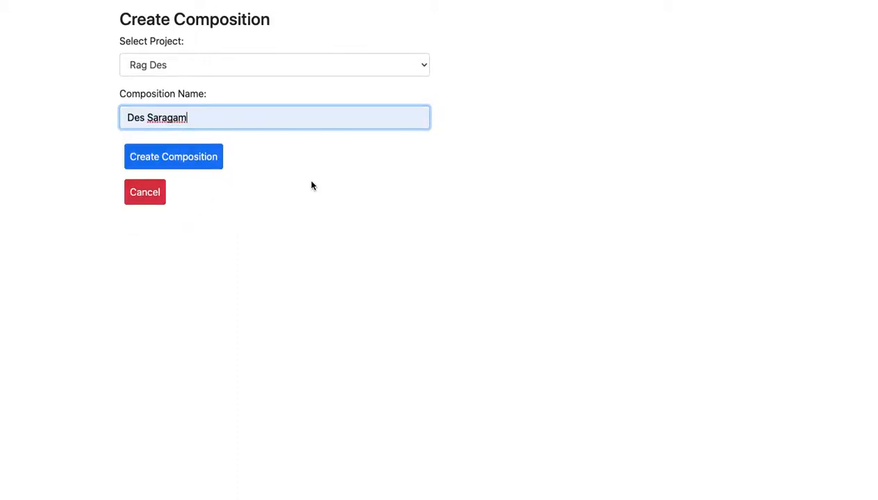
{"action": "left_click", "coordinate": [203, 158]}
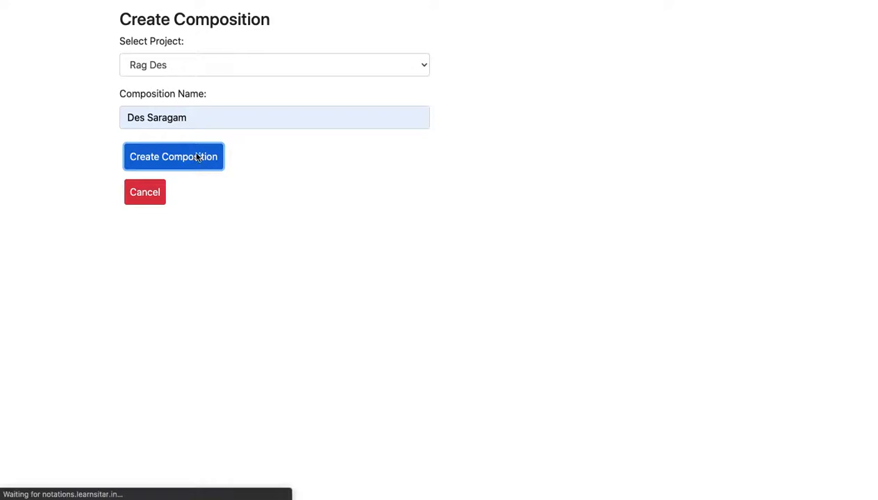
{"action": "left_click", "coordinate": [545, 60]}
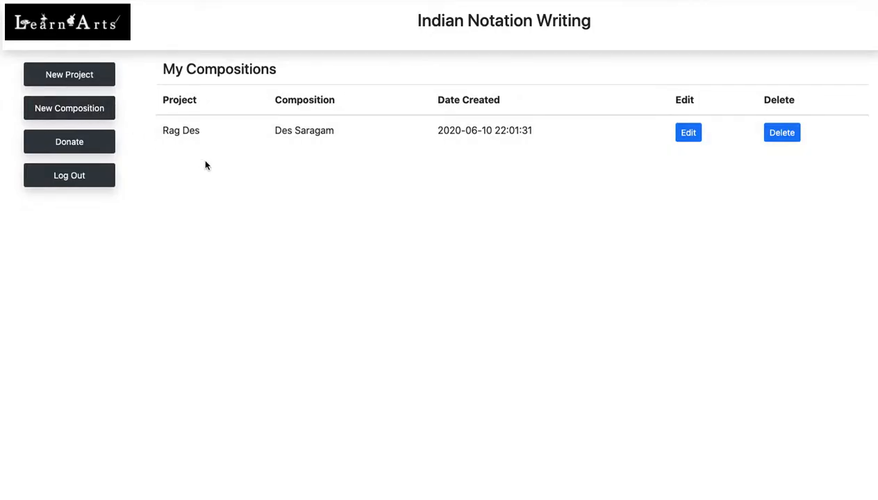
- Create a second project named "Rag Yaman" and return to the compositions list
{"action": "left_click", "coordinate": [74, 82]}
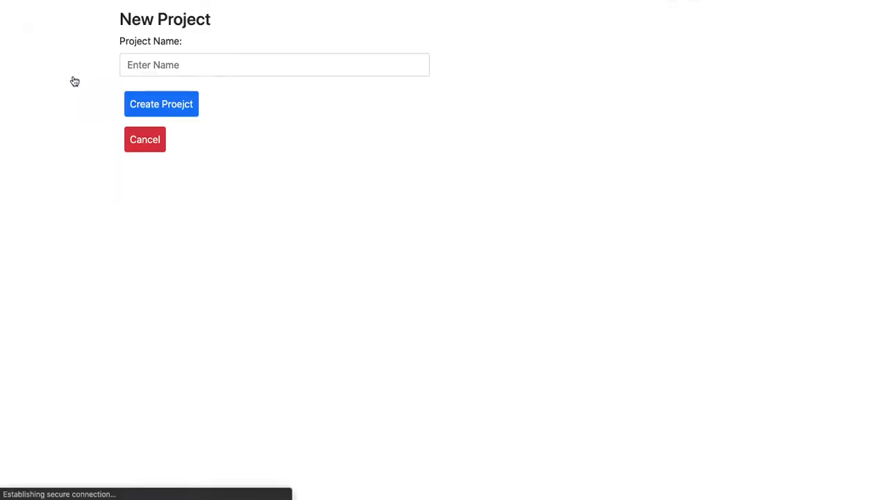
{"action": "left_click", "coordinate": [192, 66]}
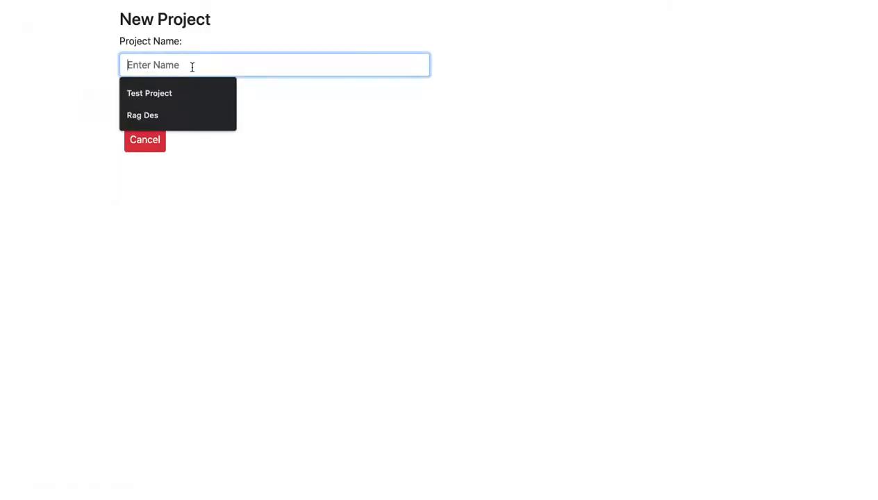
{"action": "type", "text": "Rag"}
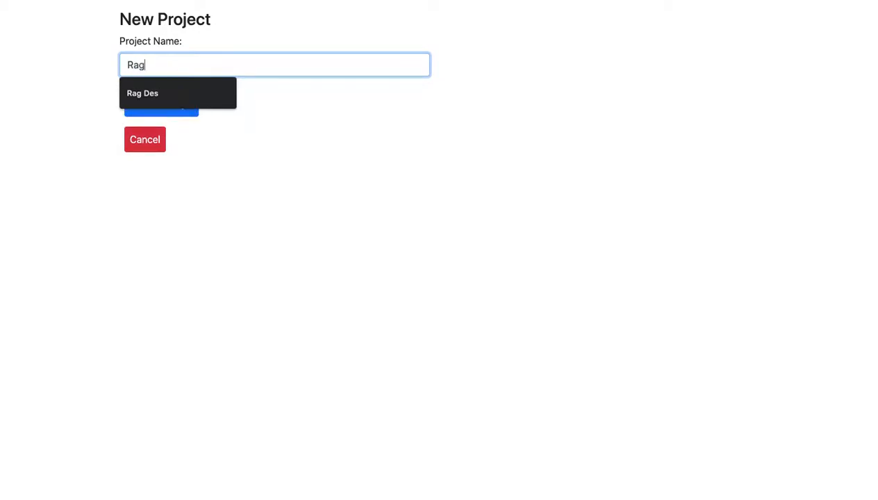
{"action": "type", "text": " Yaman"}
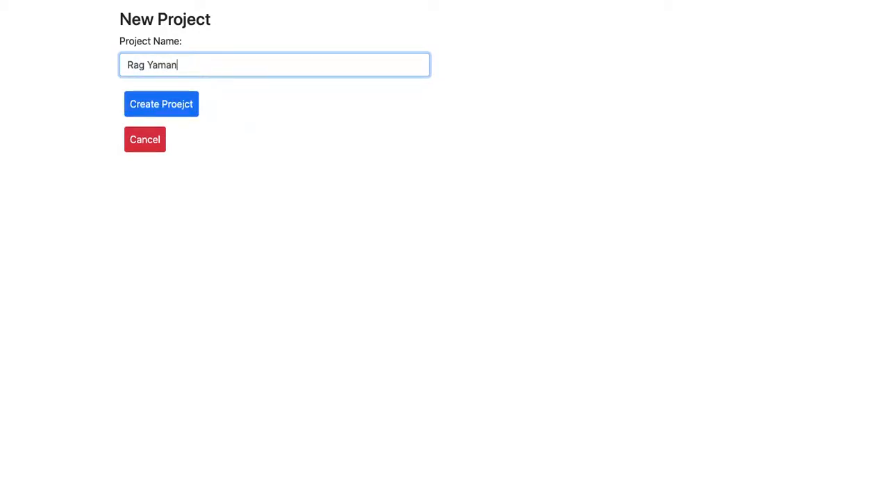
{"action": "left_click", "coordinate": [163, 109]}
{"action": "left_click", "coordinate": [543, 56]}
{"action": "left_click", "coordinate": [142, 144]}
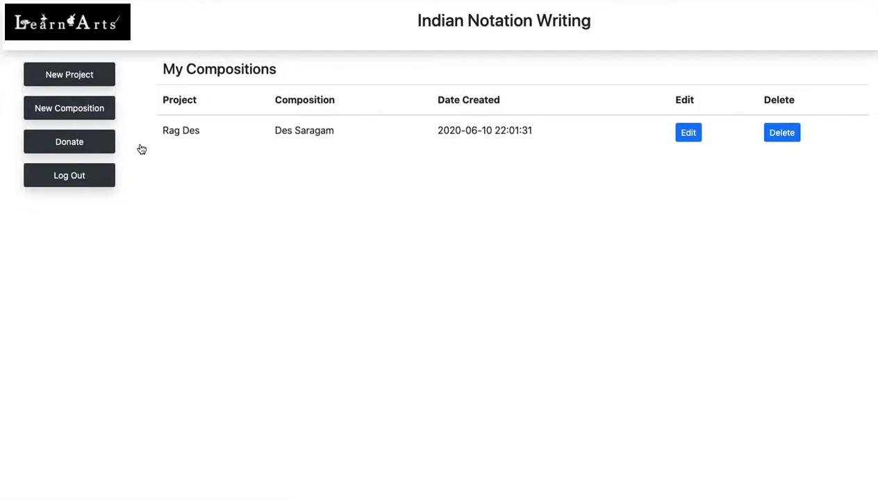
- Create a composition named "Yaman Saragam" in the Rag Yaman project
{"action": "left_click", "coordinate": [89, 111]}
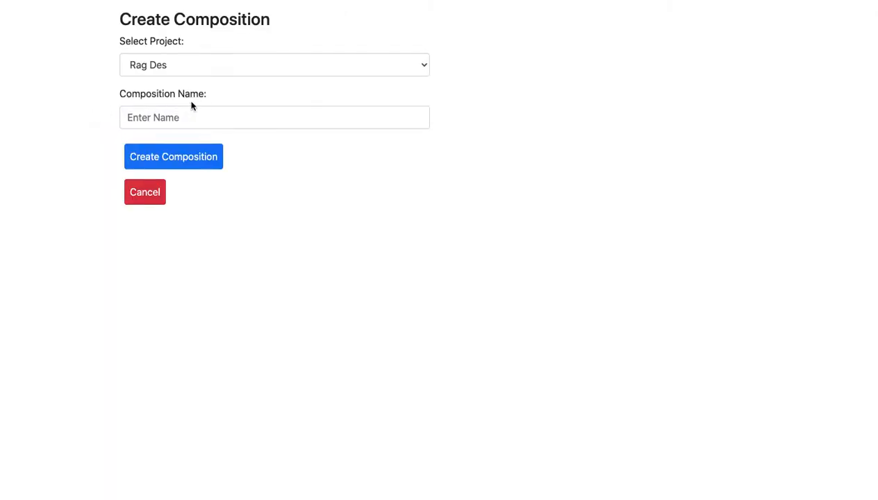
{"action": "left_click", "coordinate": [261, 62]}
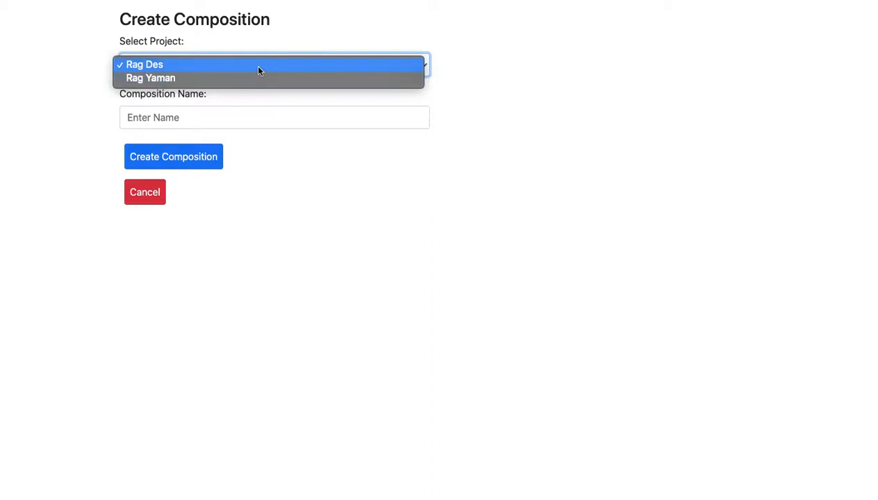
{"action": "left_click", "coordinate": [254, 78]}
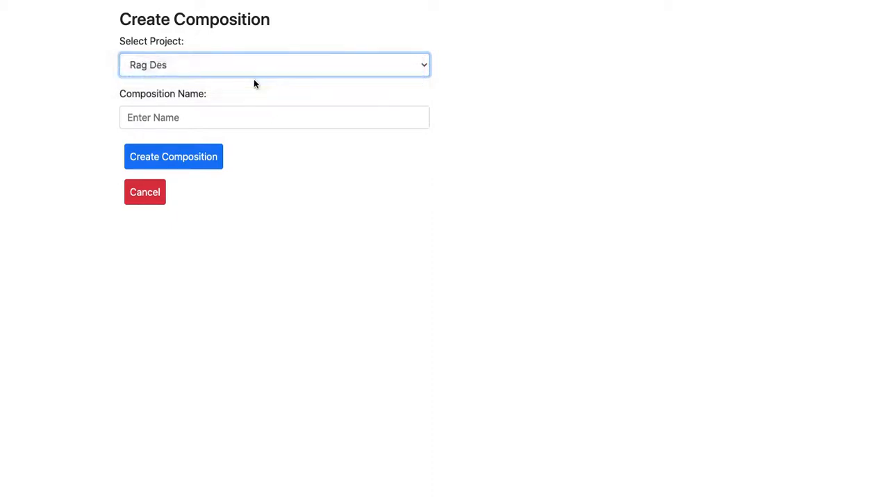
{"action": "left_click", "coordinate": [206, 115]}
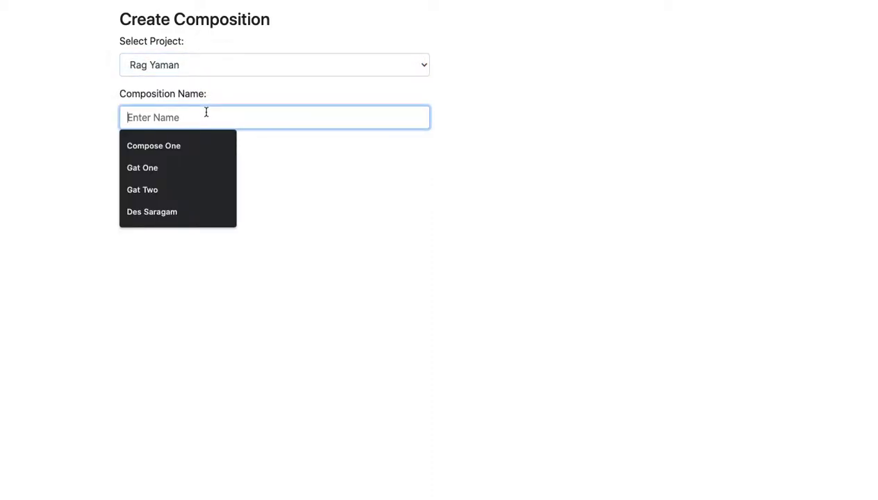
{"action": "type", "text": "Yaman Saragam"}
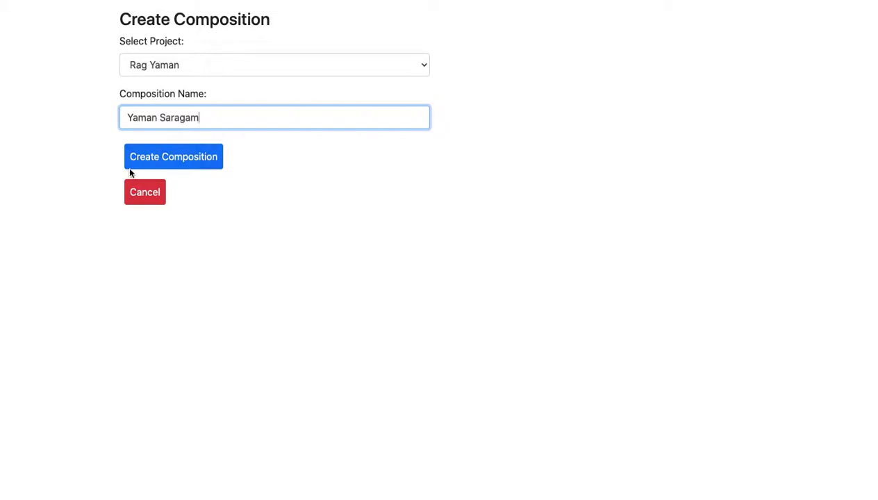
{"action": "left_click", "coordinate": [153, 161]}
{"action": "left_click", "coordinate": [545, 56]}
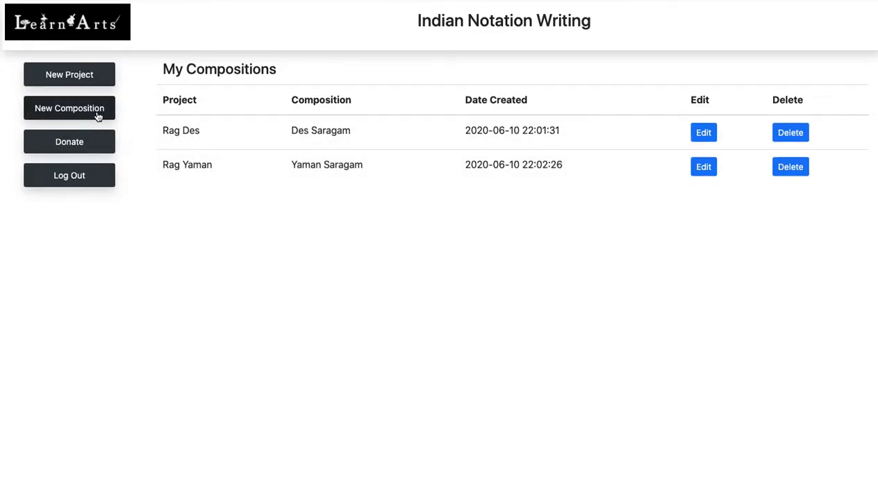
- Create a composition named "Des Teental Gat One" in the Rag Des project
{"action": "left_click", "coordinate": [98, 116]}
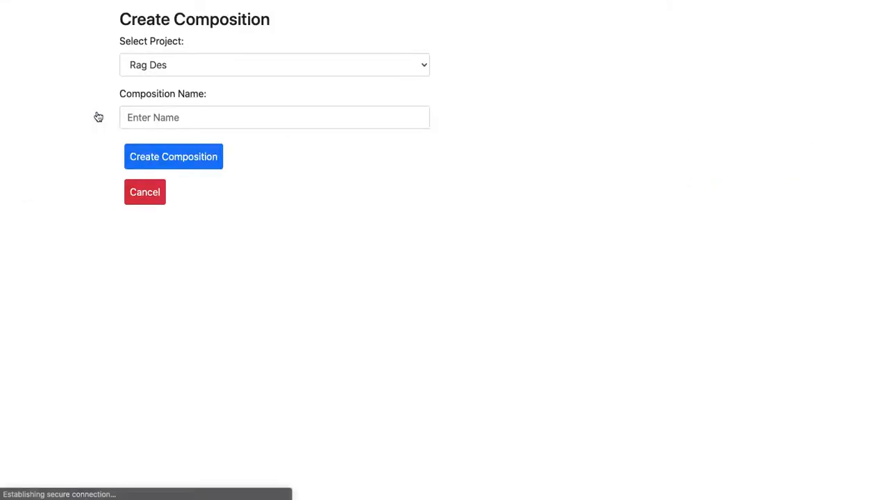
{"action": "left_click", "coordinate": [408, 71]}
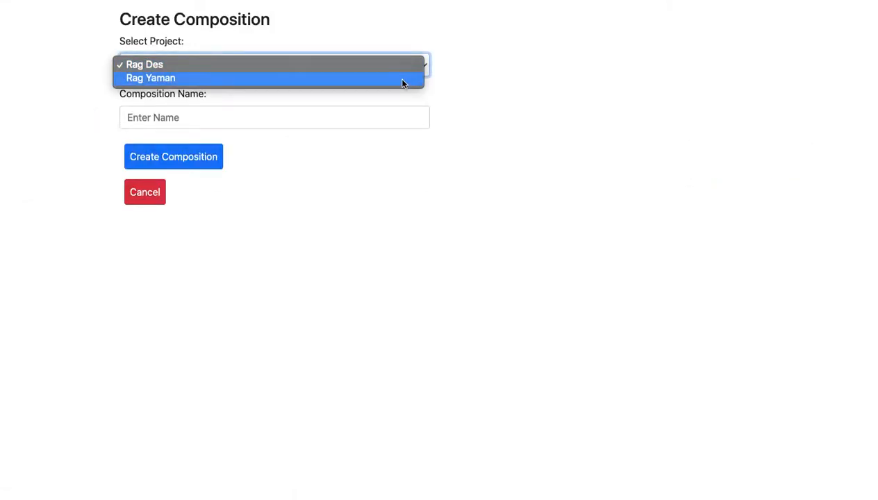
{"action": "left_click", "coordinate": [406, 67]}
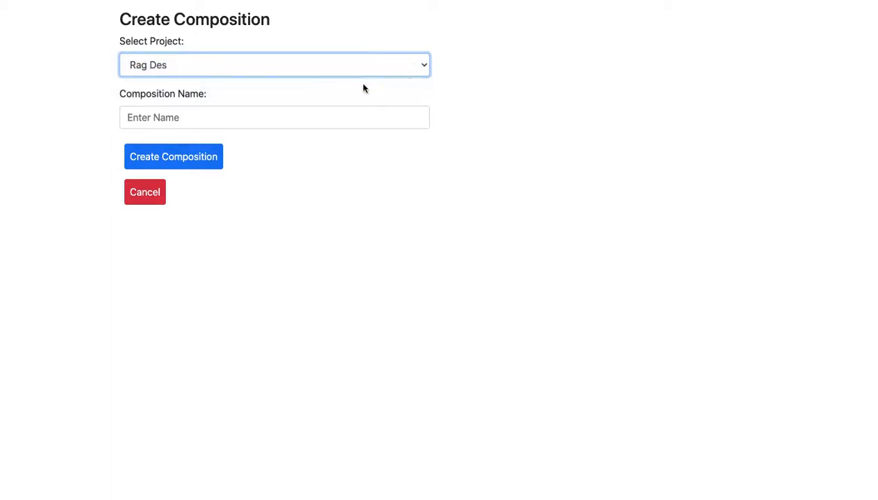
{"action": "left_click", "coordinate": [291, 114]}
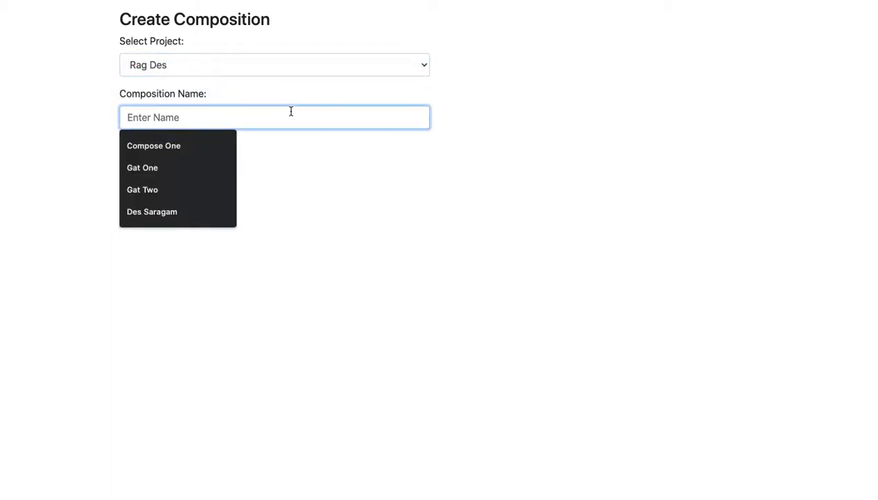
{"action": "type", "text": "Des"}
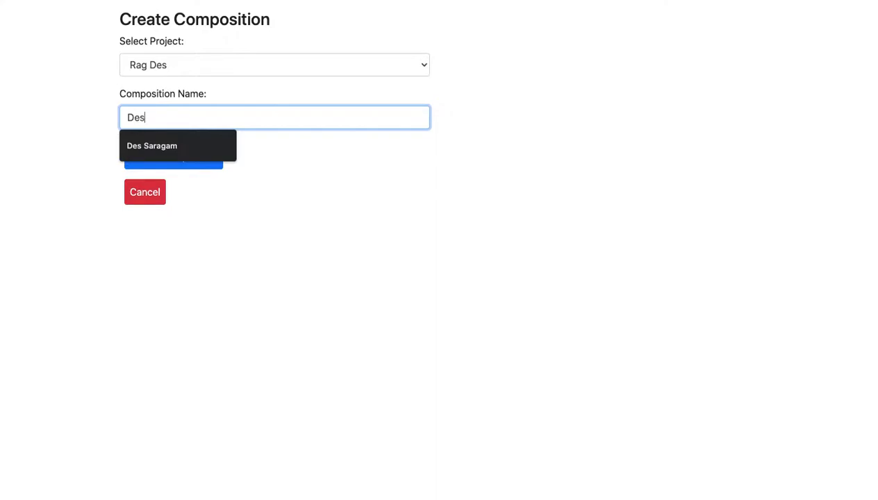
{"action": "type", "text": " Tee"}
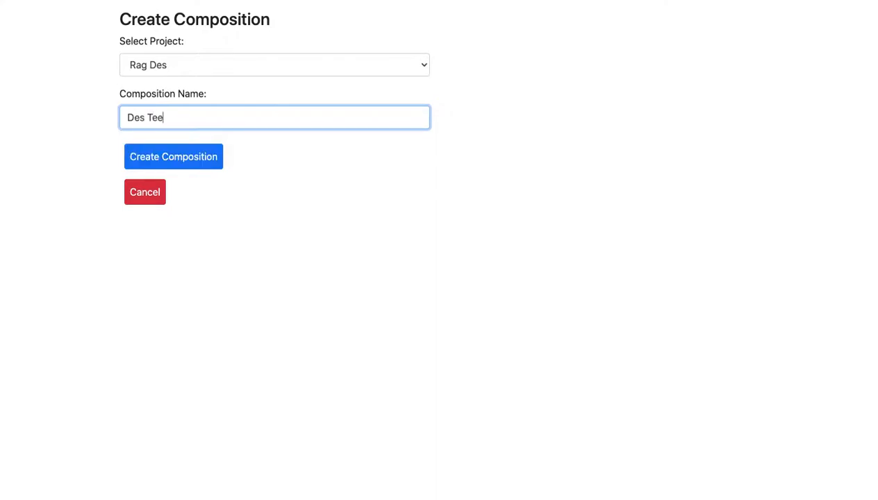
{"action": "type", "text": "ntal Gat One"}
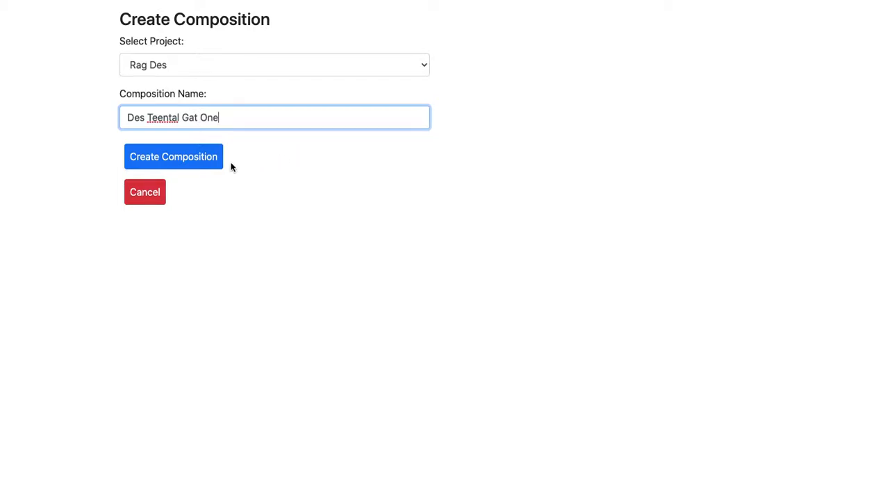
{"action": "left_click", "coordinate": [179, 160]}
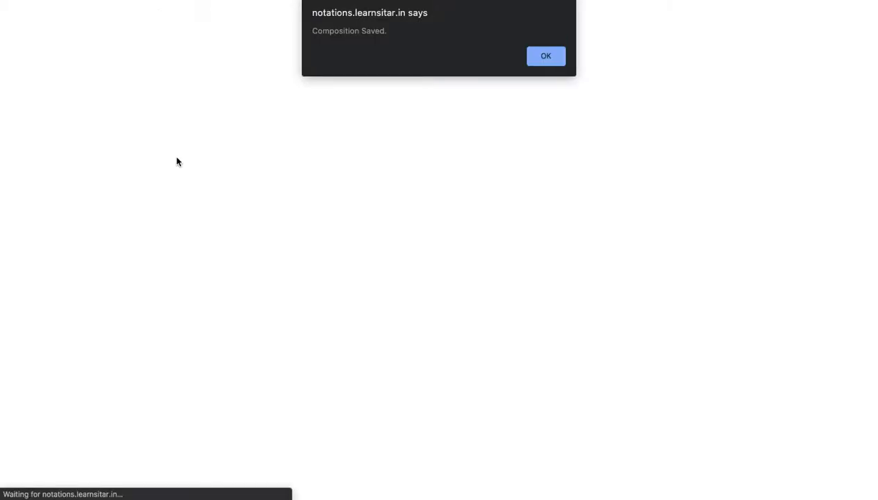
{"action": "left_click", "coordinate": [559, 61]}
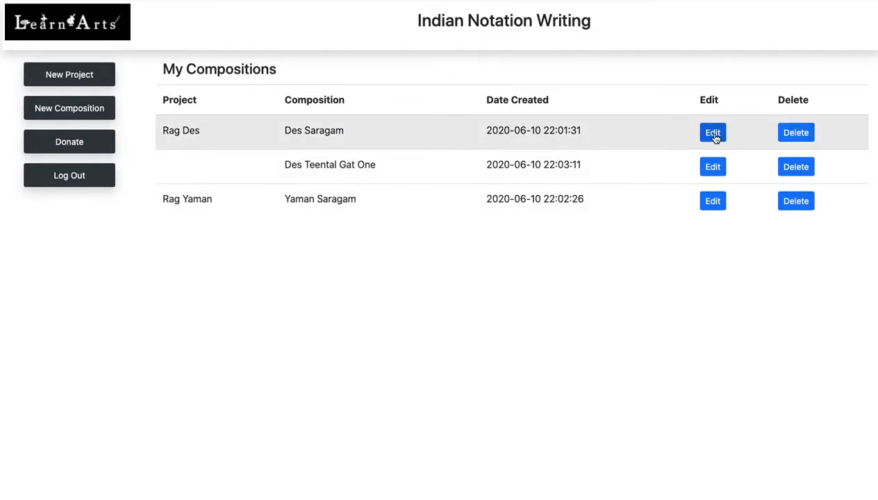
- Open the Des Saragam composition for editing and insert "Date:10 June 2020" in size L, followed by a line break
{"action": "left_click", "coordinate": [715, 136]}
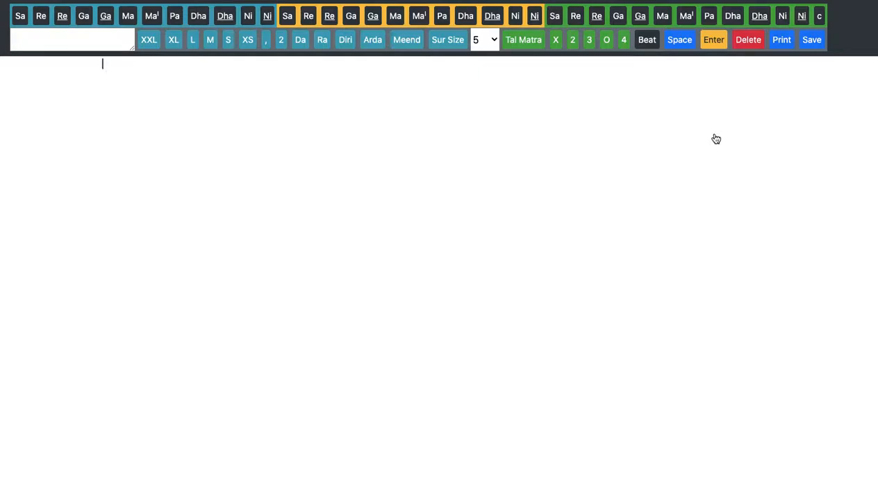
{"action": "left_click", "coordinate": [95, 43]}
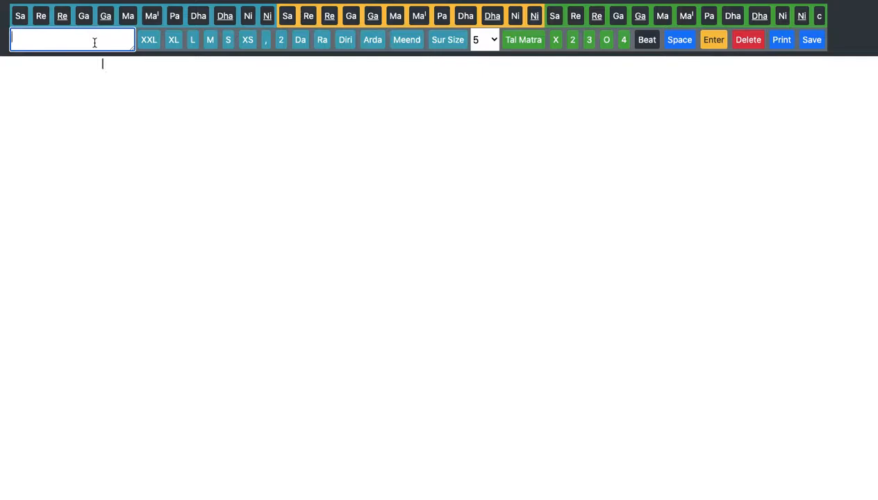
{"action": "type", "text": "Date:10 June 2020"}
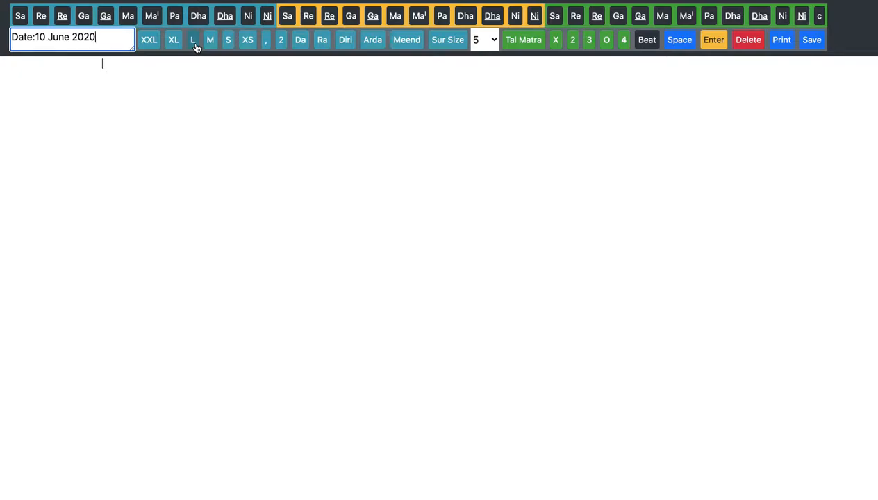
{"action": "left_click", "coordinate": [194, 42]}
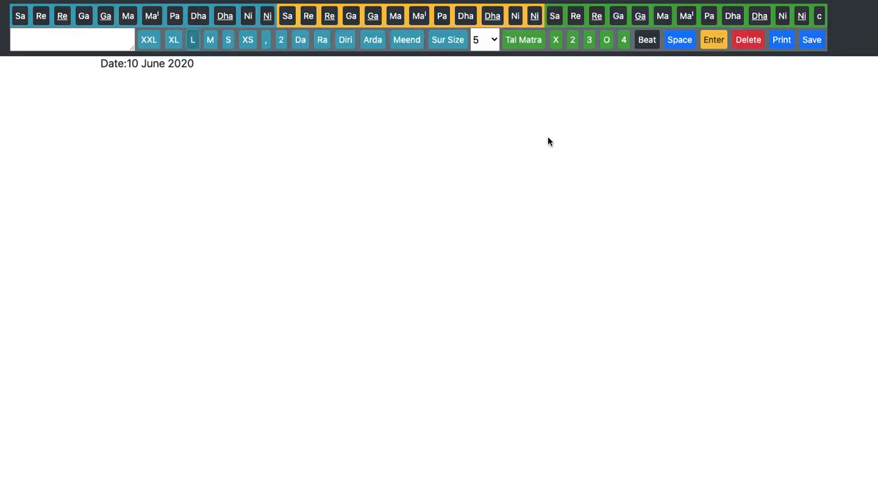
{"action": "left_click", "coordinate": [716, 48]}
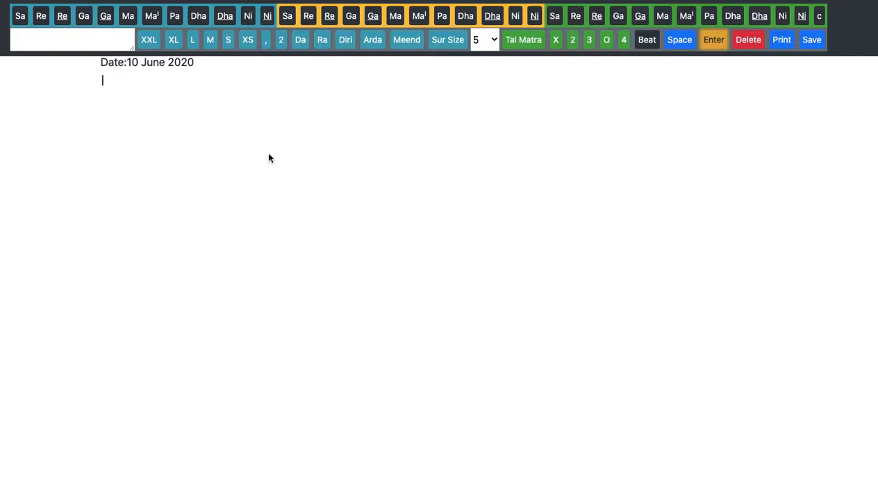
- Insert the heading "Des Saragam" in size XL below the date, followed by a line break
{"action": "left_click", "coordinate": [98, 43]}
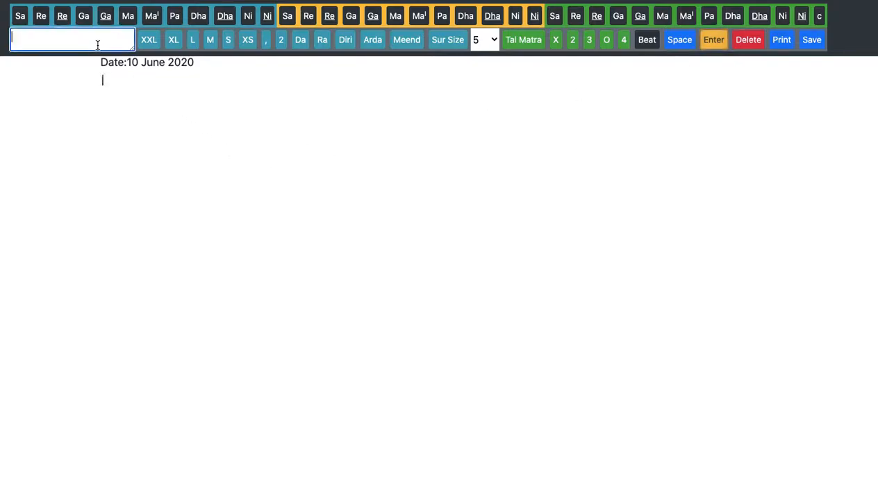
{"action": "type", "text": "Des Saragam"}
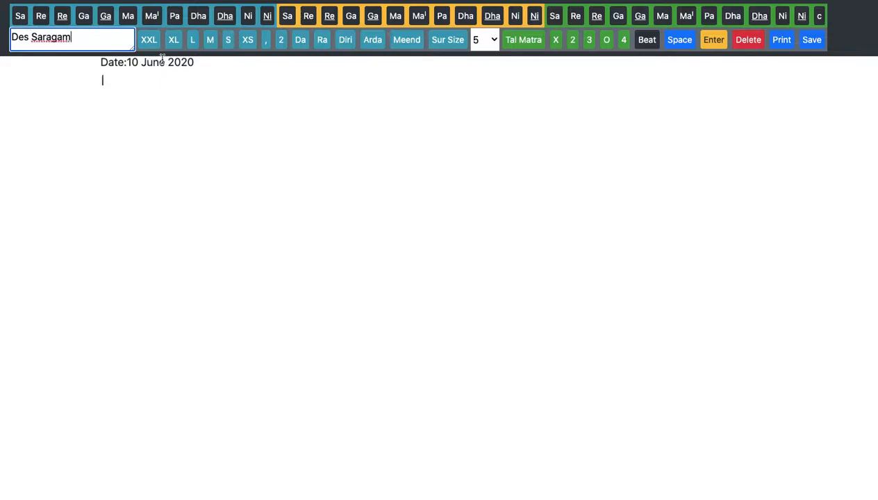
{"action": "left_click", "coordinate": [178, 46]}
{"action": "left_click", "coordinate": [175, 43]}
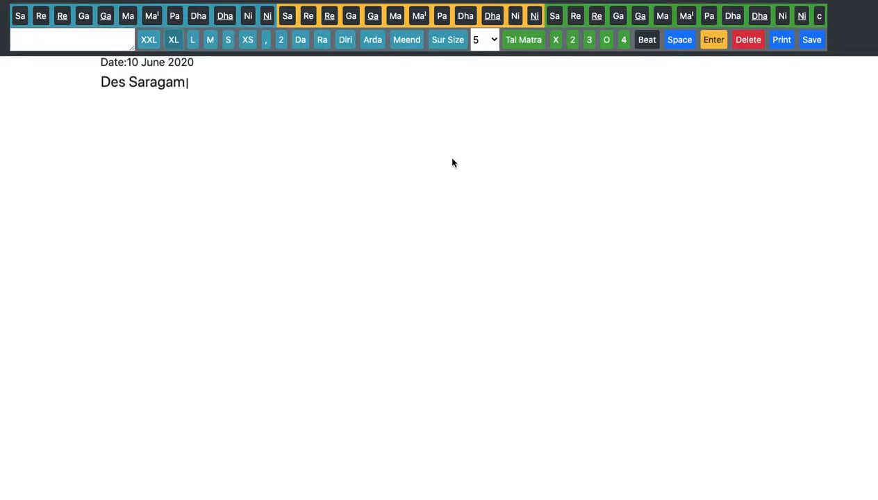
{"action": "left_click", "coordinate": [715, 44]}
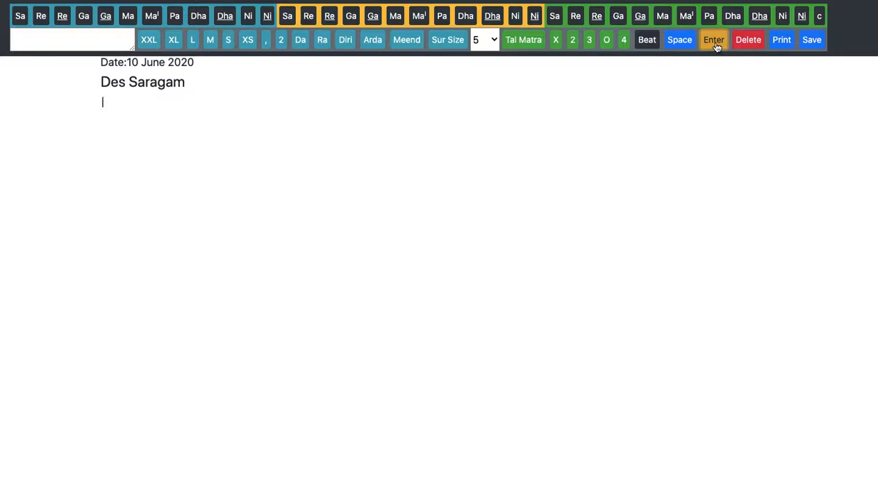
- Leave a blank line below the heading and start the notation line with the X tal marker
{"action": "left_click", "coordinate": [557, 40]}
{"action": "left_click", "coordinate": [749, 44]}
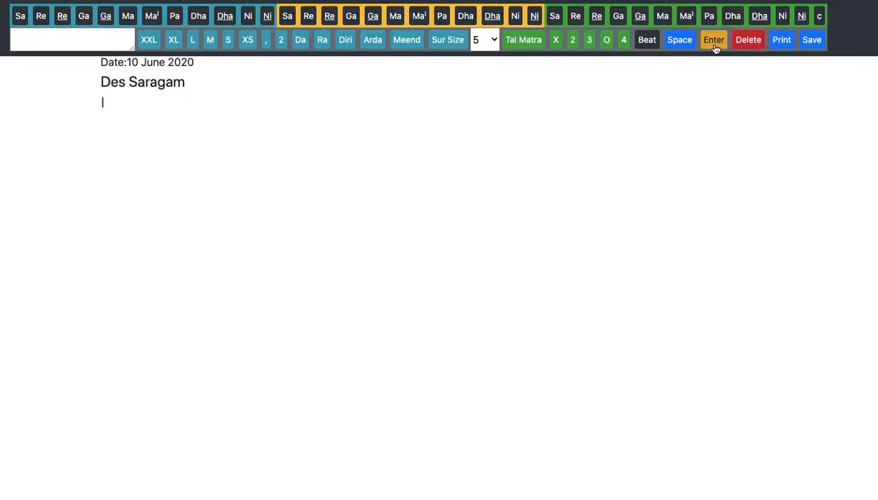
{"action": "left_click", "coordinate": [715, 46]}
{"action": "left_click", "coordinate": [556, 41]}
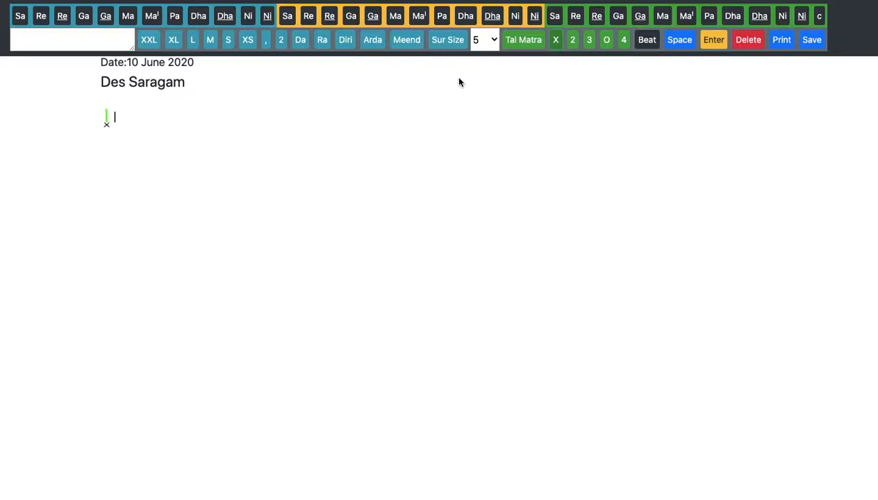
{"action": "left_click", "coordinate": [494, 43]}
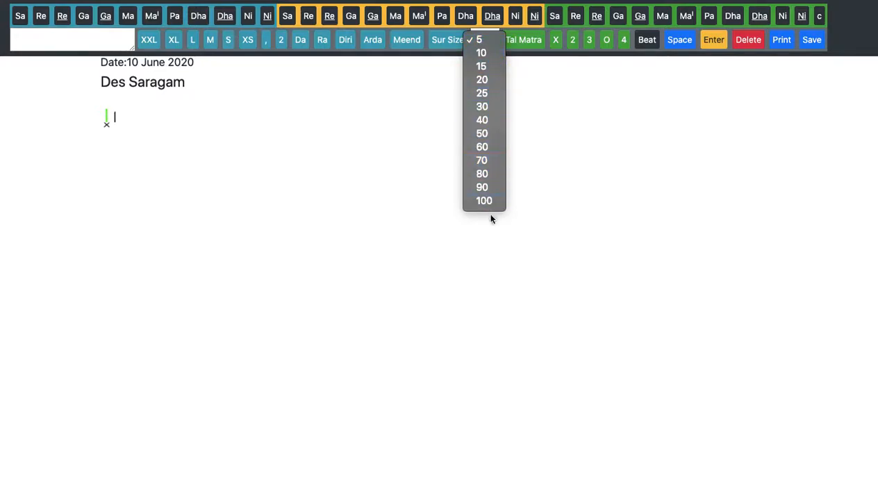
{"action": "left_click", "coordinate": [544, 172]}
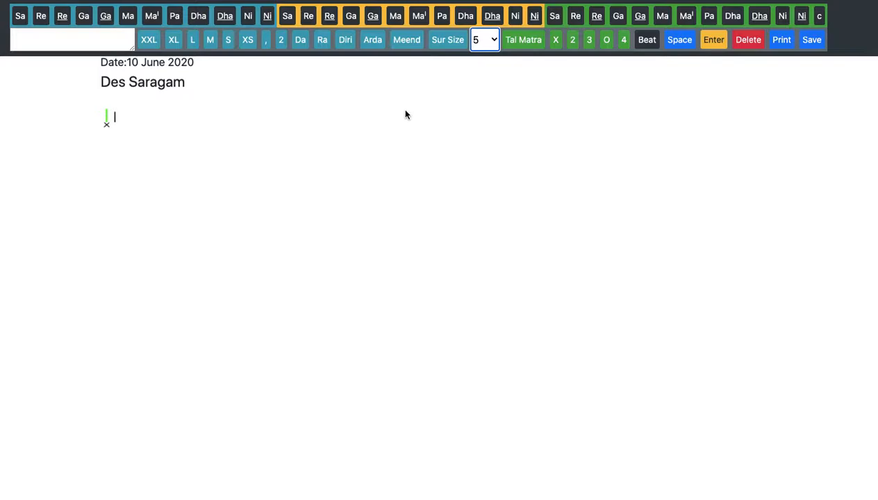
- Enter lower-octave Ni with middle-octave Sa, then middle-octave Re with Ma, following each pair with a space
{"action": "left_click", "coordinate": [248, 21]}
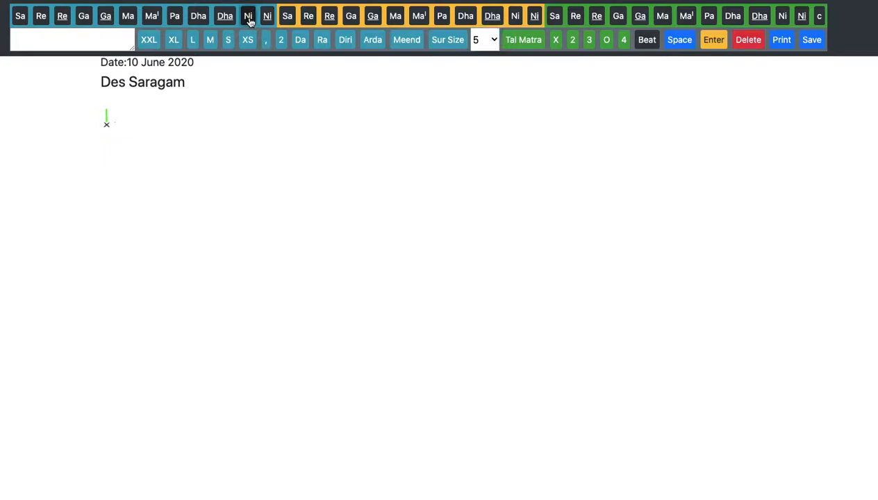
{"action": "left_click", "coordinate": [291, 24]}
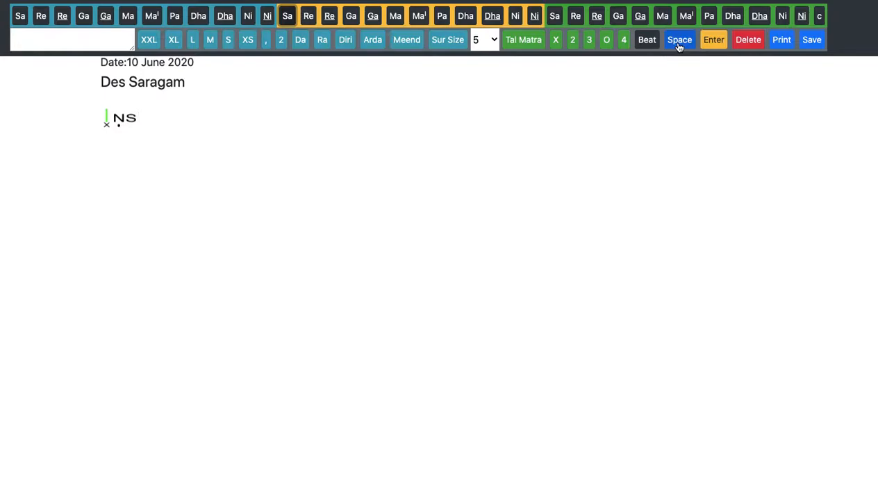
{"action": "left_click", "coordinate": [680, 43]}
{"action": "left_click", "coordinate": [310, 21]}
{"action": "left_click", "coordinate": [353, 19]}
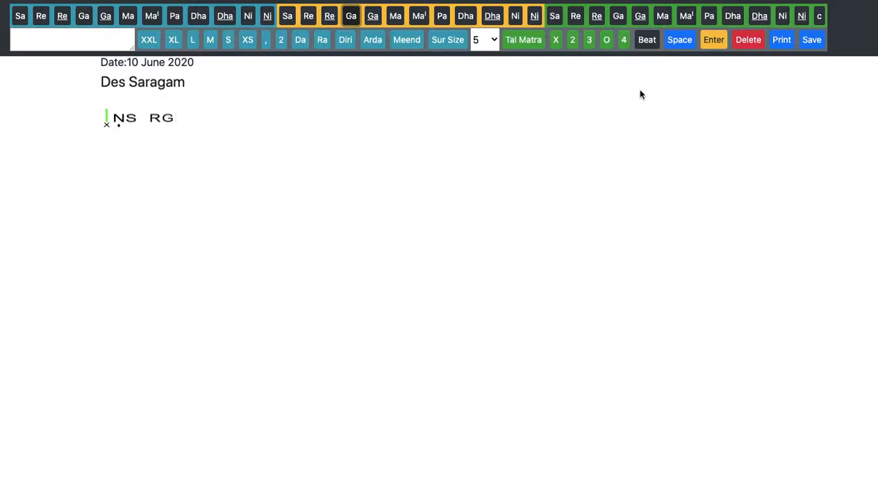
{"action": "left_click", "coordinate": [748, 44]}
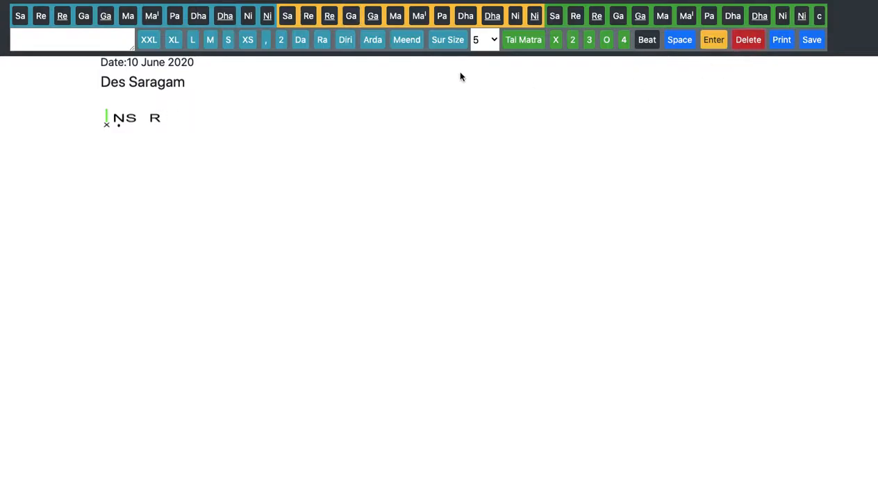
{"action": "left_click", "coordinate": [395, 19]}
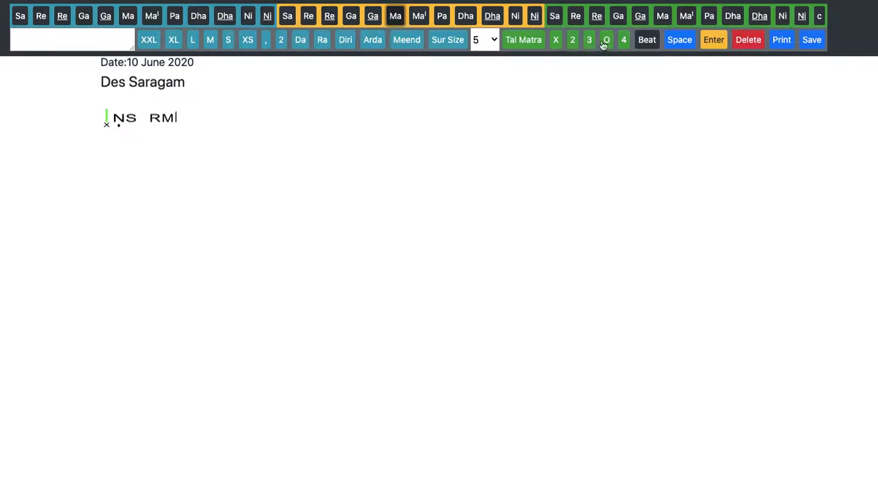
{"action": "left_click", "coordinate": [681, 41]}
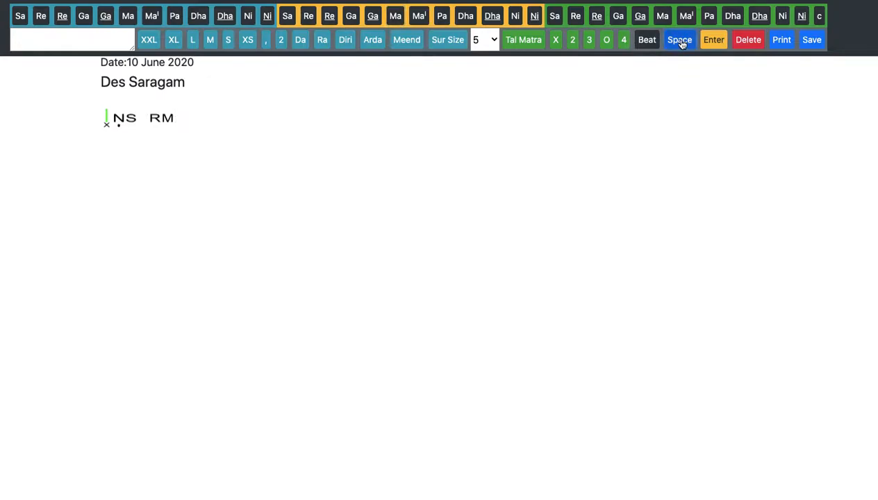
- Add the middle-octave pairs Pa Dha and Ma Ga, separated by a space, to complete the X section
{"action": "left_click", "coordinate": [443, 16]}
{"action": "left_click", "coordinate": [464, 20]}
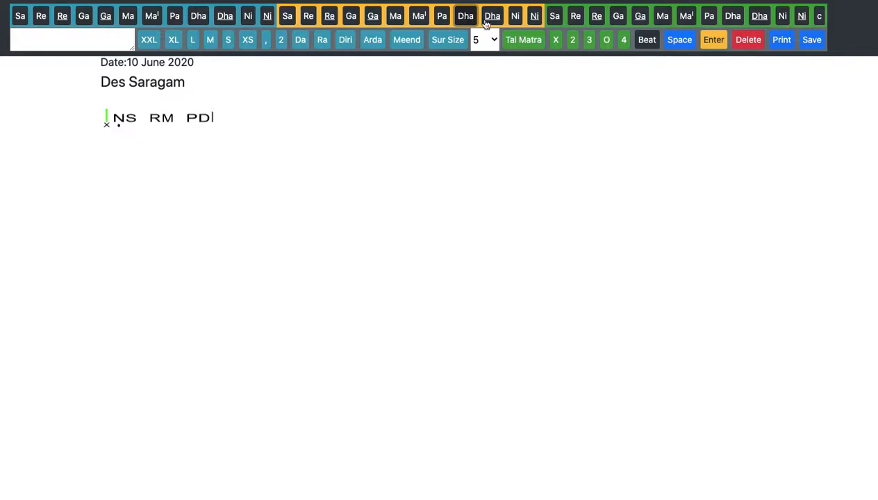
{"action": "left_click", "coordinate": [675, 45]}
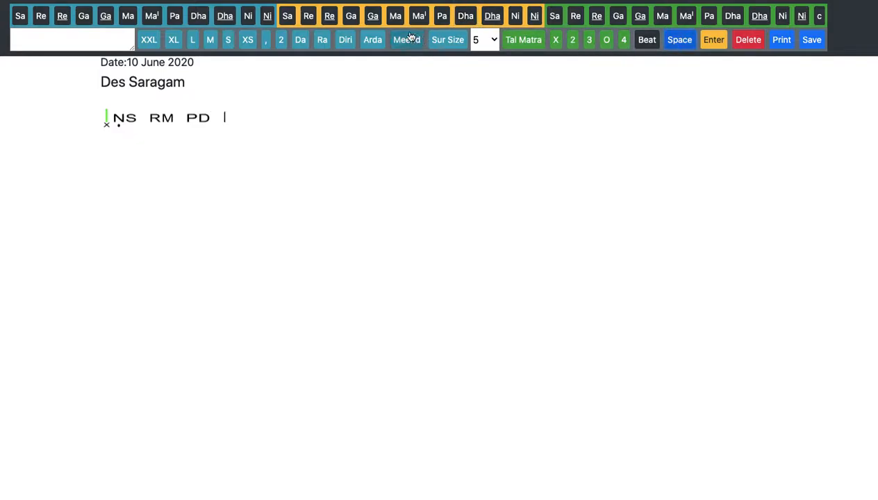
{"action": "left_click", "coordinate": [393, 17]}
{"action": "left_click", "coordinate": [353, 16]}
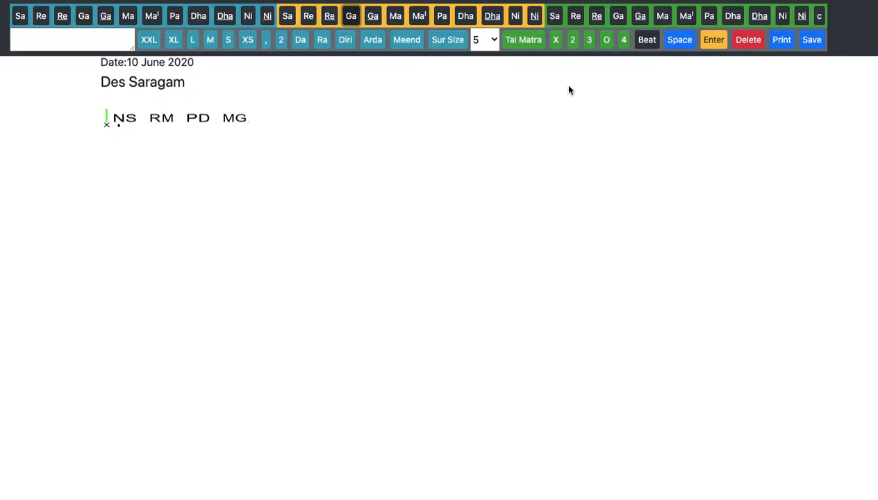
- Insert the 2 tal marker and enter the middle-octave pairs Re Ga and Sa Re, each followed by a space
{"action": "left_click", "coordinate": [574, 39]}
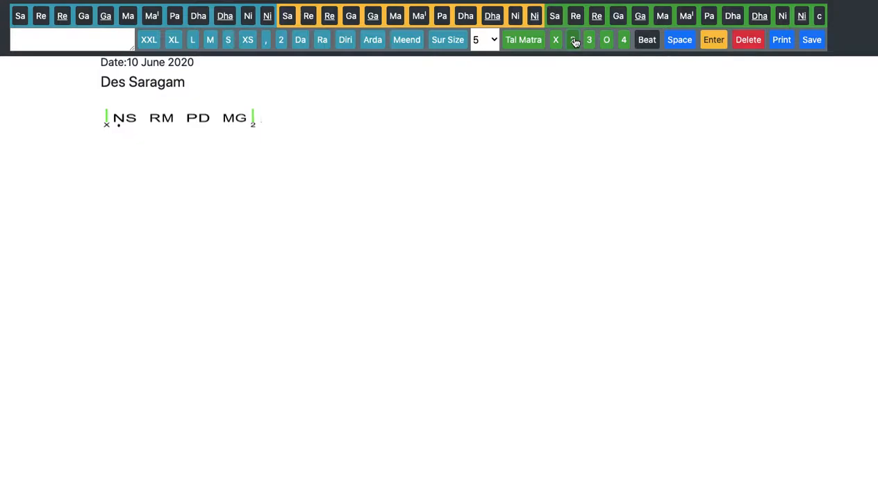
{"action": "left_click", "coordinate": [308, 15]}
{"action": "left_click", "coordinate": [351, 15]}
{"action": "left_click", "coordinate": [677, 38]}
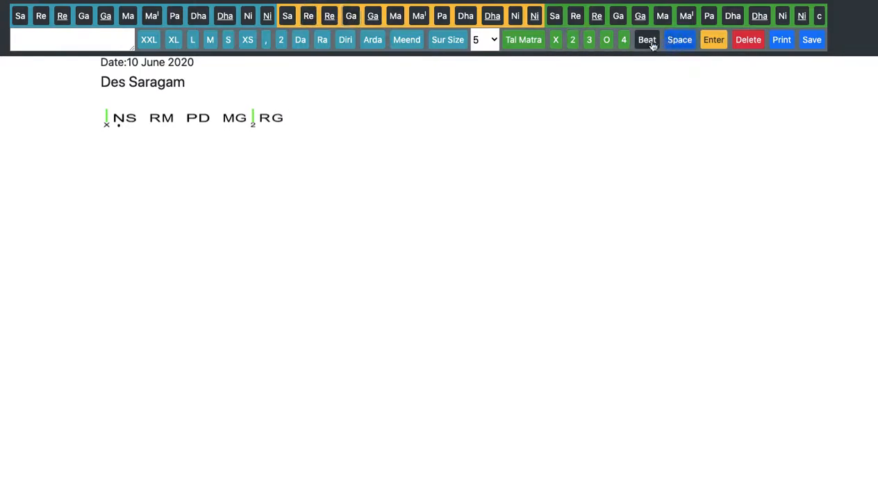
{"action": "left_click", "coordinate": [287, 16]}
{"action": "left_click", "coordinate": [308, 16]}
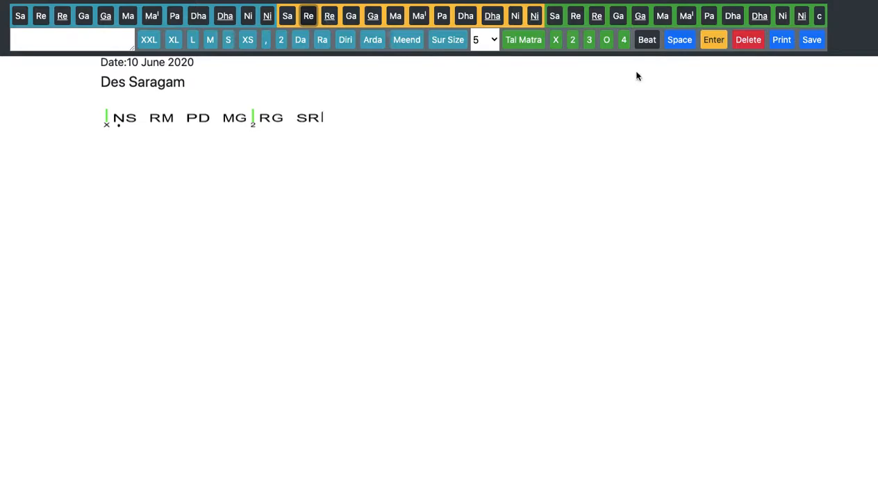
{"action": "left_click", "coordinate": [685, 44]}
- Complete the 2 section with middle-octave Ma Pa, a space, and middle-octave Ni with upper-octave Sa
{"action": "left_click", "coordinate": [396, 16]}
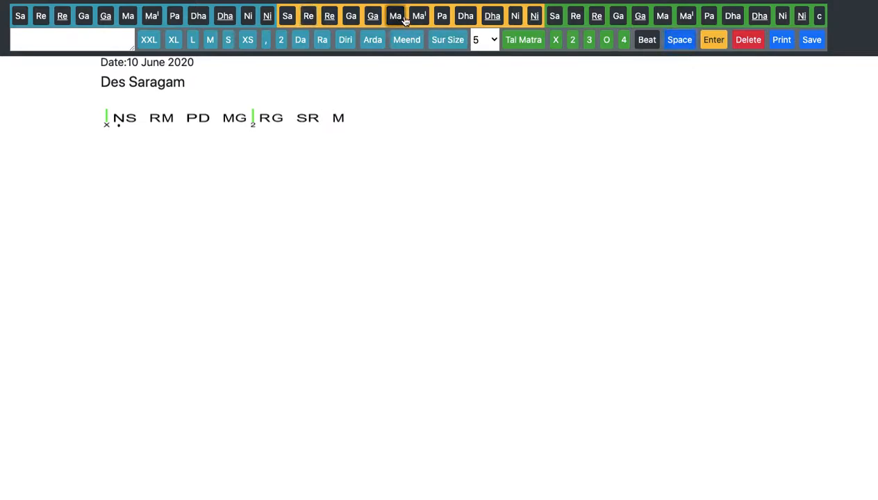
{"action": "left_click", "coordinate": [443, 19]}
{"action": "left_click", "coordinate": [677, 40]}
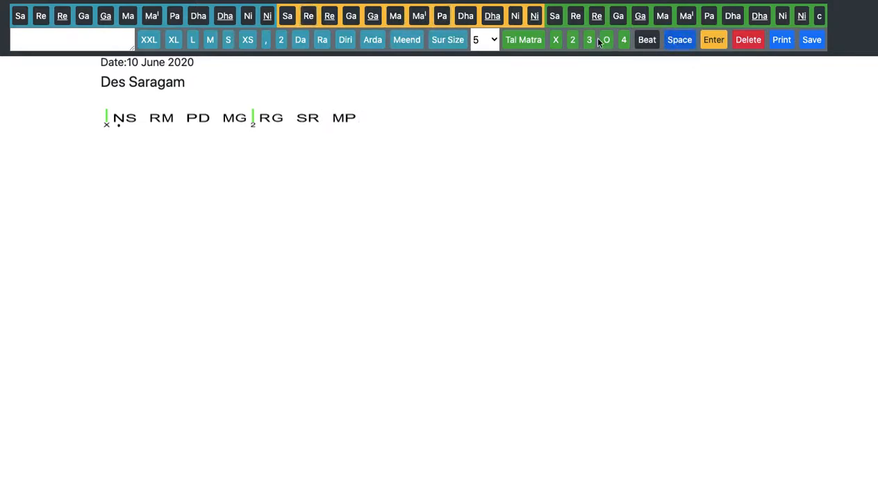
{"action": "left_click", "coordinate": [518, 17]}
{"action": "left_click", "coordinate": [555, 18]}
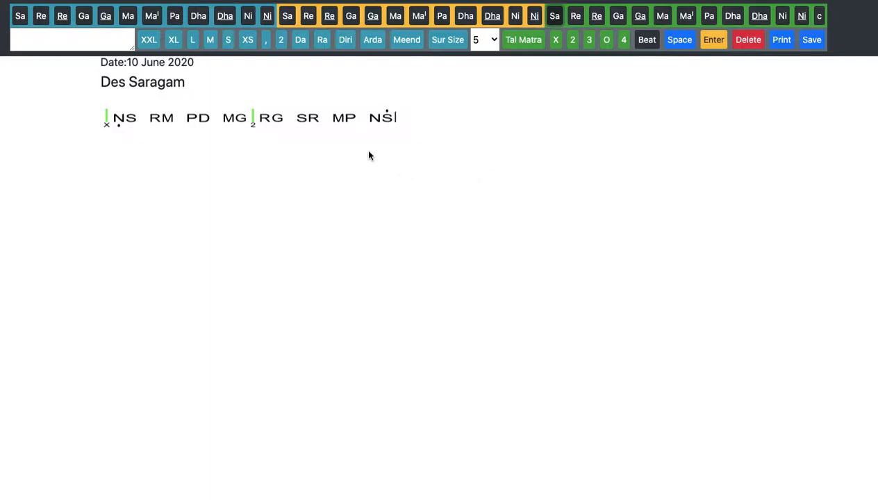
- Replace the Ma in the 2 section's Ma Pa pair with middle-octave tivra Ma
{"action": "left_click", "coordinate": [345, 121]}
{"action": "left_click", "coordinate": [338, 119]}
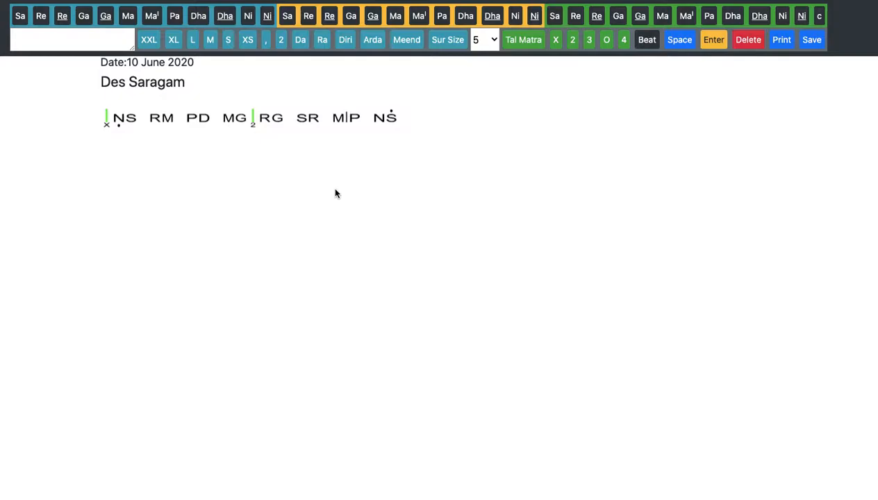
{"action": "left_click", "coordinate": [386, 123]}
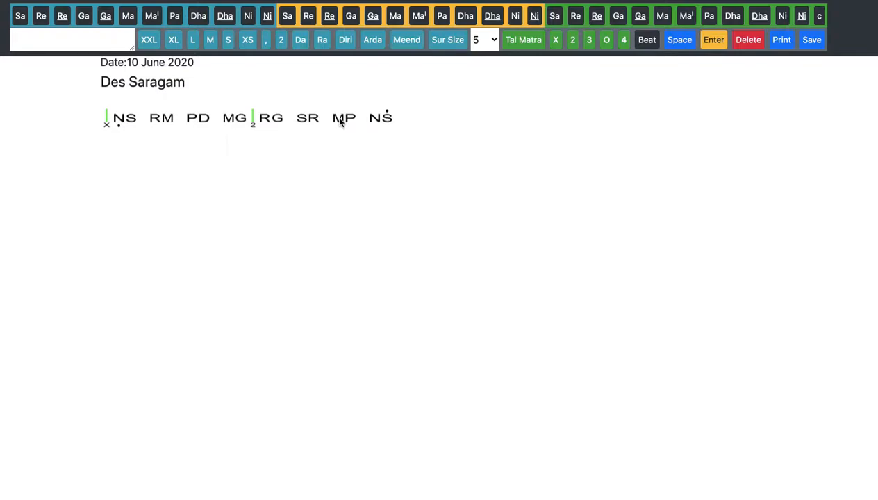
{"action": "left_click", "coordinate": [338, 119]}
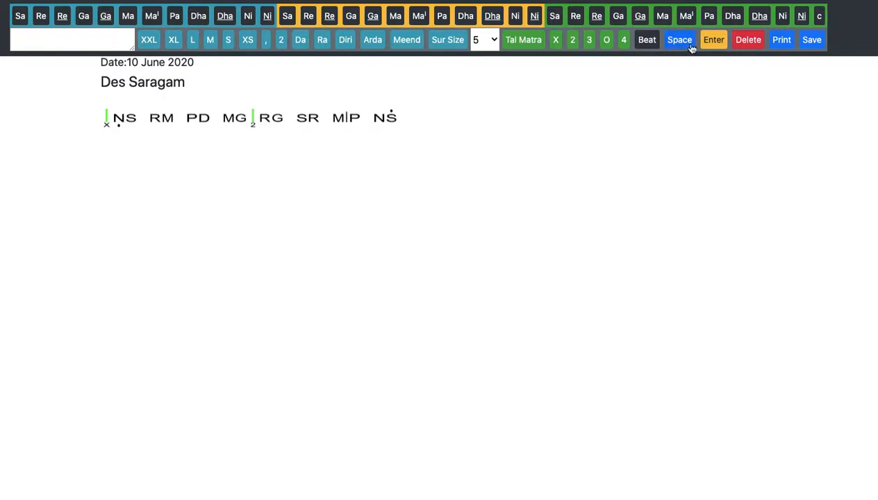
{"action": "left_click", "coordinate": [745, 44]}
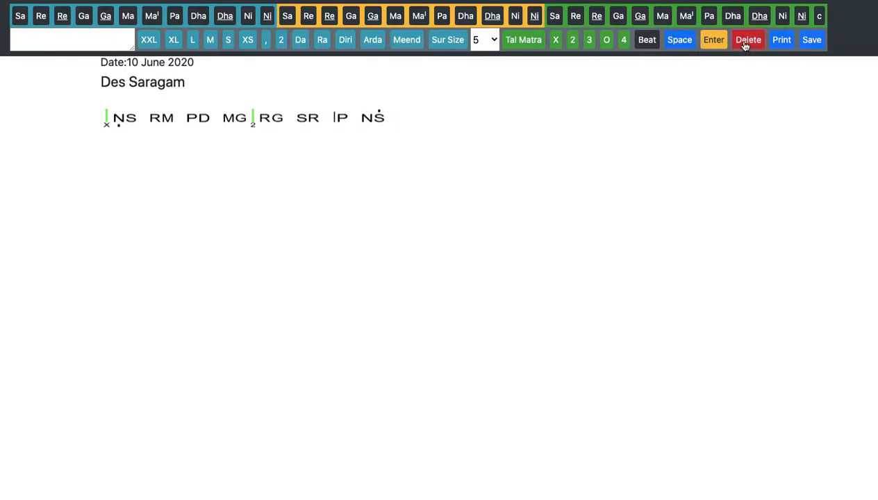
{"action": "left_click", "coordinate": [421, 17]}
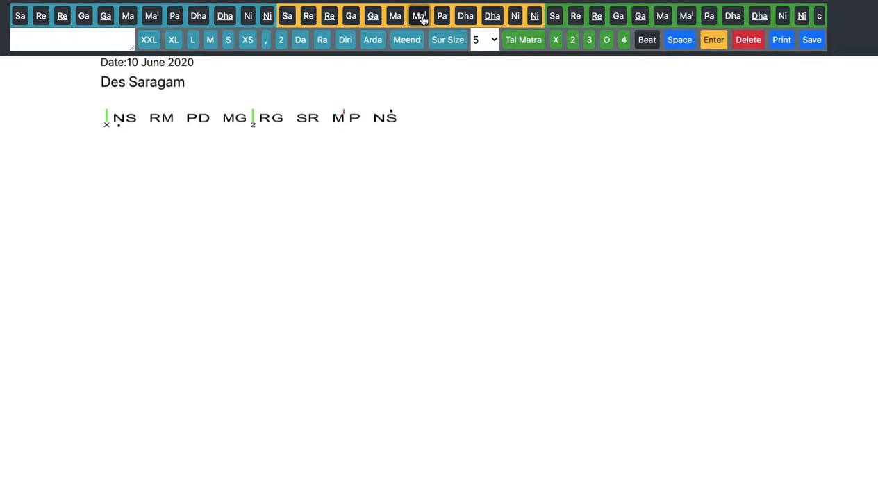
- Delete the tivra Ma, reinsert middle-octave shuddha Ma before Pa, and return the cursor to the line's end
{"action": "left_click", "coordinate": [392, 118]}
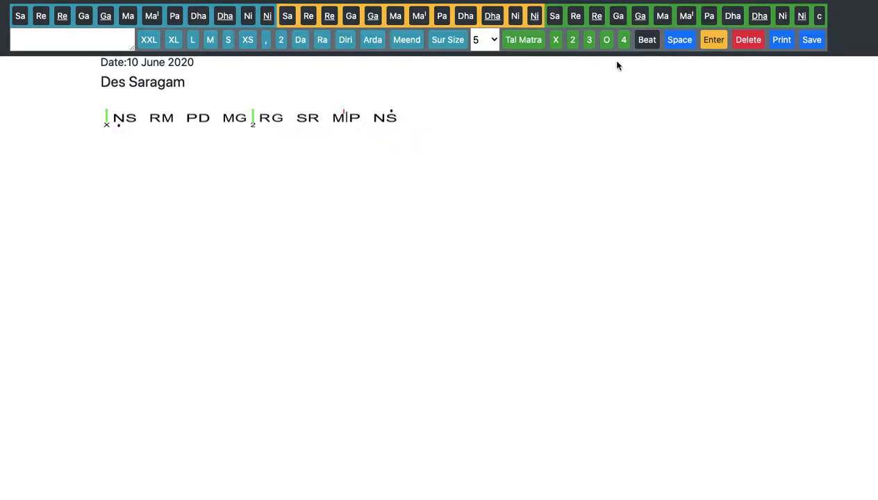
{"action": "left_click", "coordinate": [749, 42]}
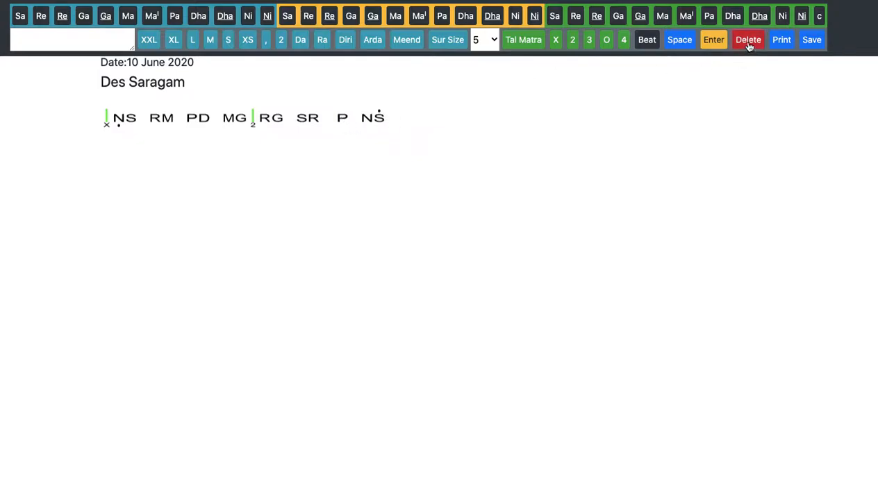
{"action": "left_click", "coordinate": [400, 19]}
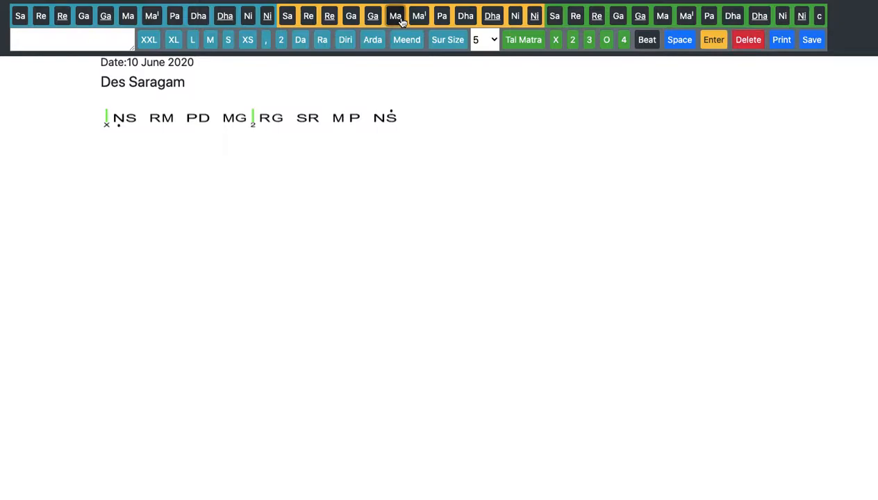
{"action": "left_click", "coordinate": [391, 123]}
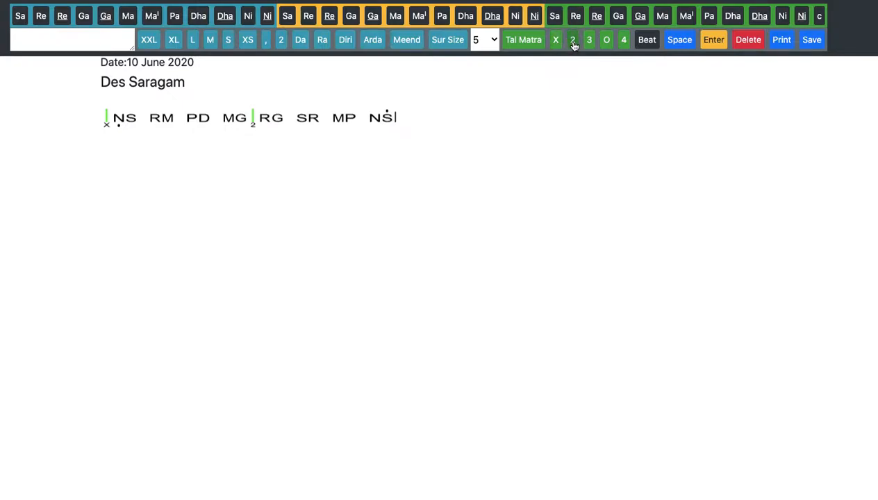
- Insert the O tal marker and enter middle-octave Ni followed by a beat dash
{"action": "left_click", "coordinate": [608, 43]}
{"action": "left_click", "coordinate": [519, 21]}
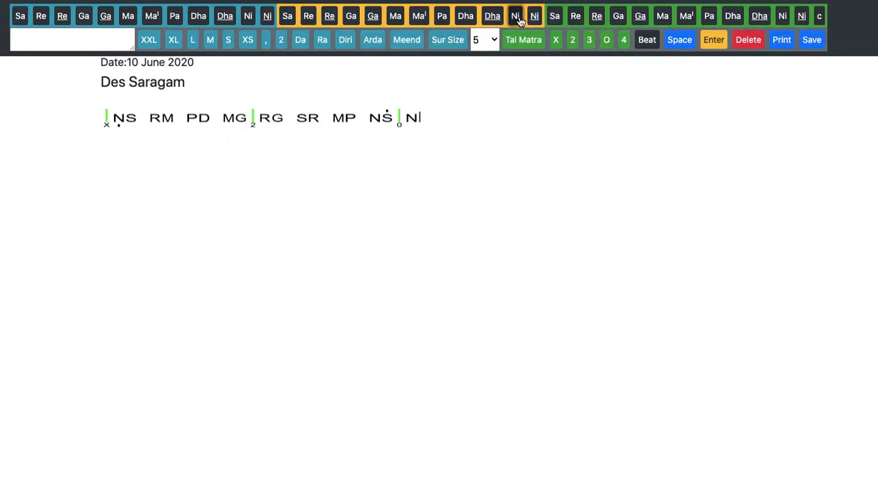
{"action": "left_click", "coordinate": [647, 40]}
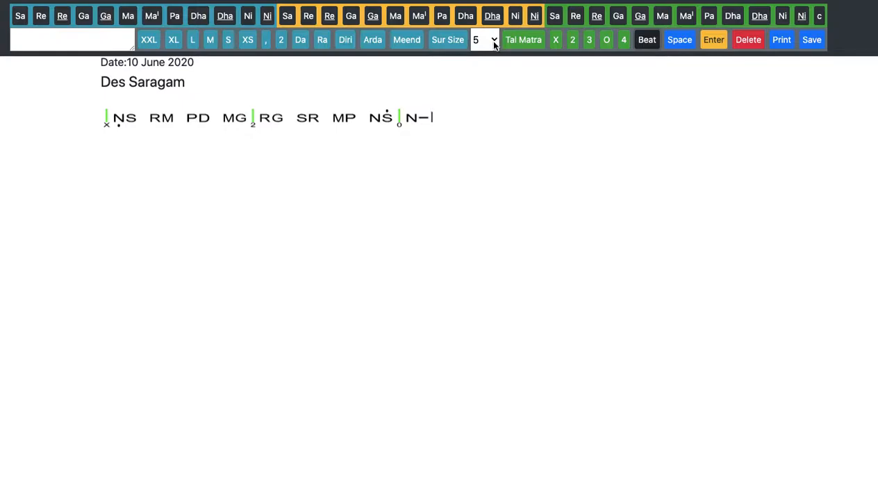
- Try a size 5 meend arc after the Ni and beat dash, and delete it
{"action": "left_click", "coordinate": [410, 40]}
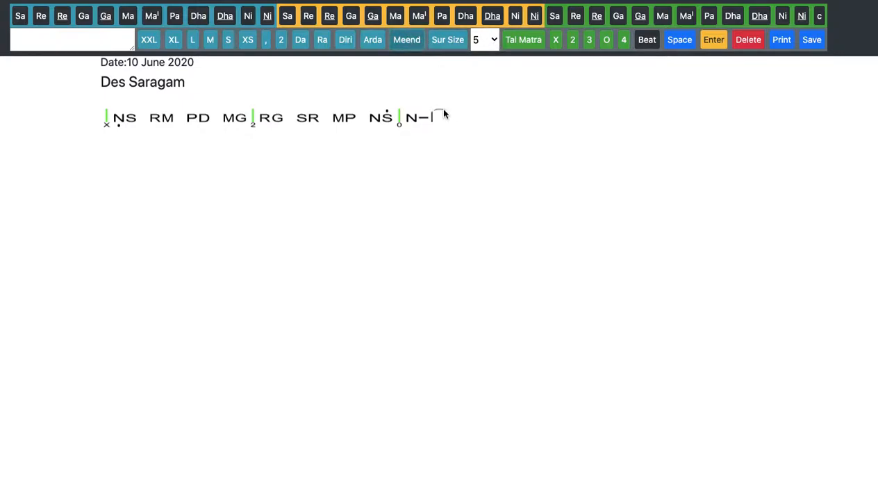
{"action": "left_click_drag", "start_coordinate": [445, 115], "coordinate": [476, 114]}
{"action": "left_click", "coordinate": [749, 42]}
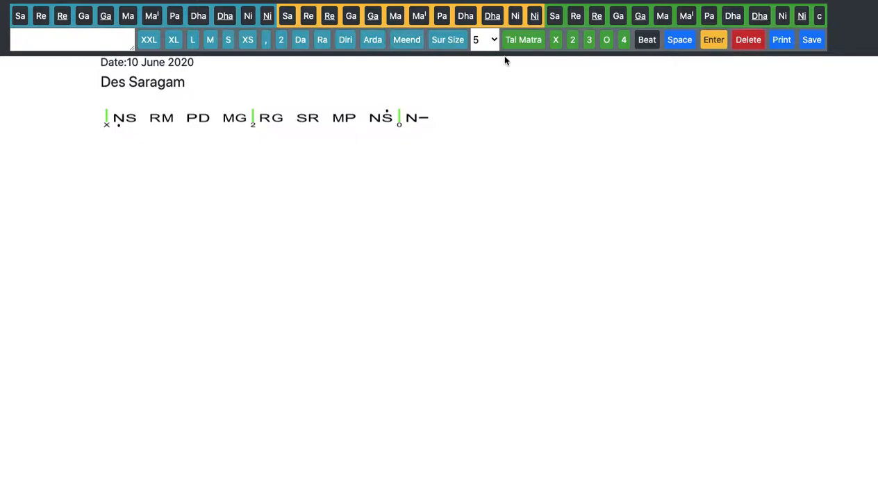
- Place a size 70 meend arc above the Ma Pa and Ni Sa pairs of the 2 section, and reset the size selection to 20
{"action": "left_click", "coordinate": [494, 40]}
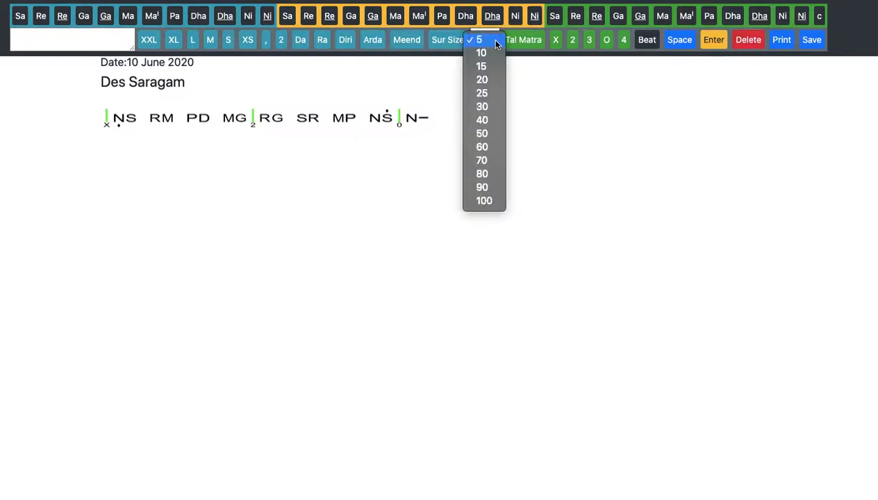
{"action": "left_click", "coordinate": [489, 162]}
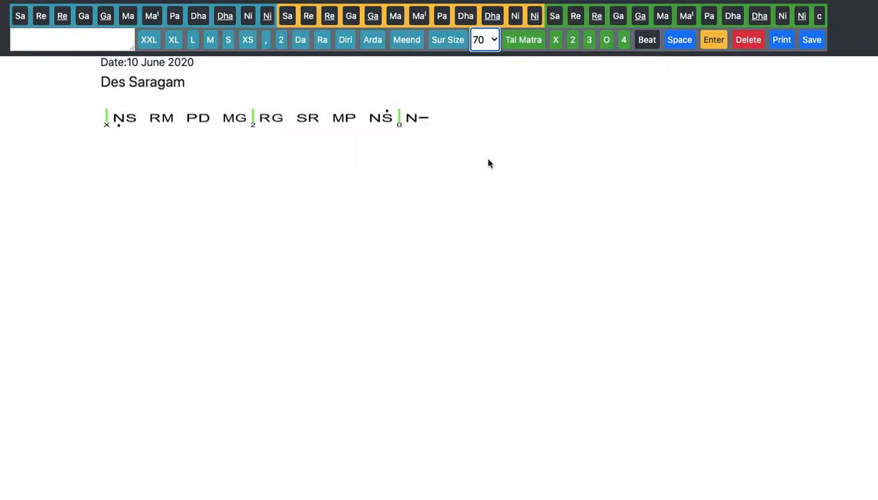
{"action": "left_click", "coordinate": [409, 43]}
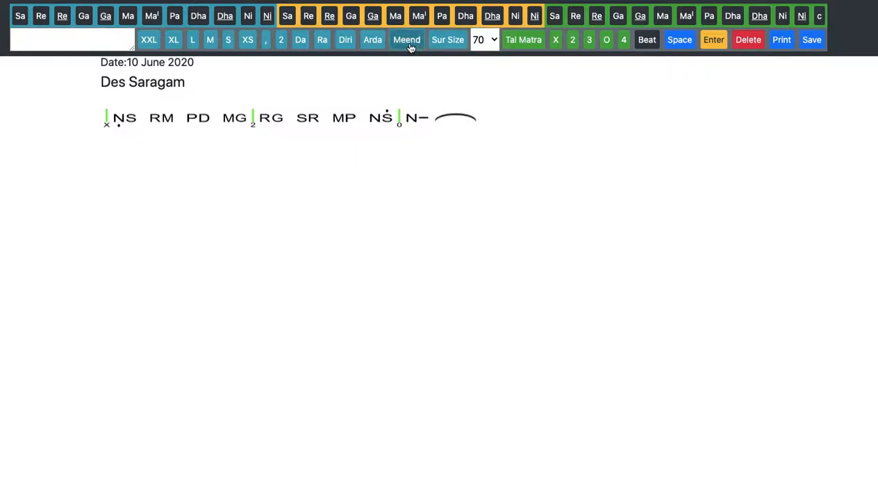
{"action": "left_click_drag", "start_coordinate": [471, 121], "coordinate": [384, 109]}
{"action": "left_click", "coordinate": [493, 40]}
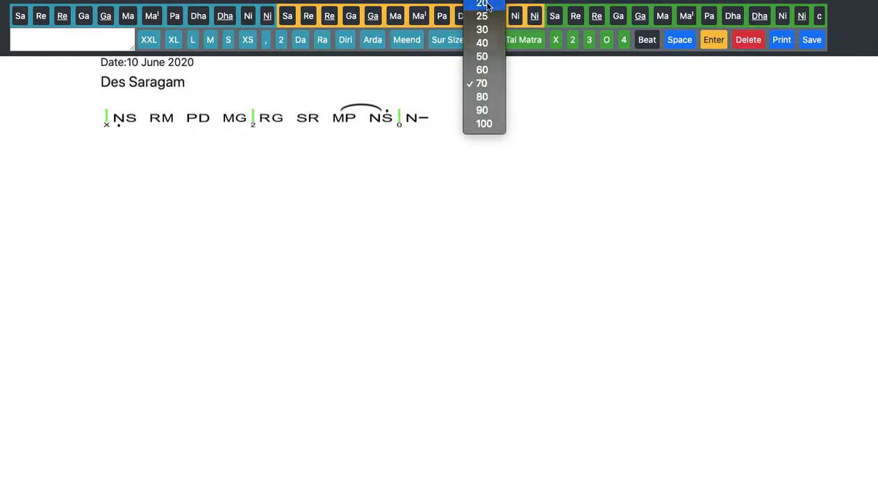
{"action": "left_click", "coordinate": [487, 5]}
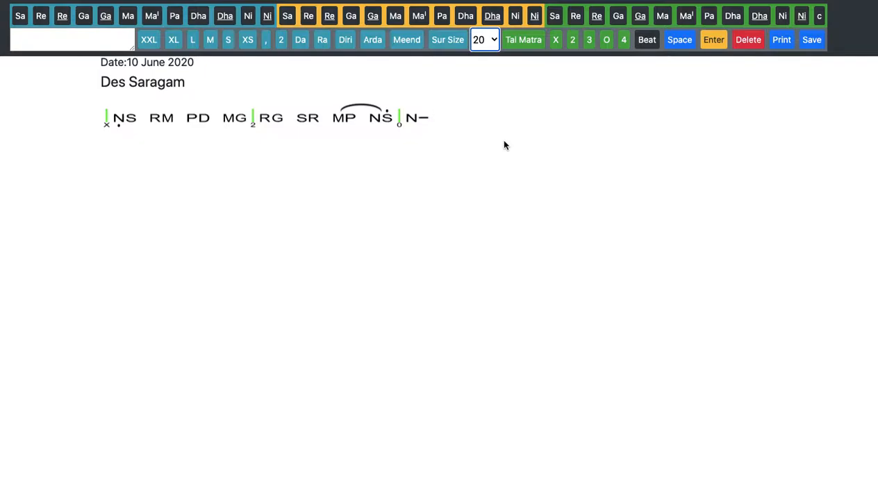
- Complete the O section with Ni and upper Sa, upper Re with a beat dash, and middle Pa Dha, separated by spaces
{"action": "left_click", "coordinate": [680, 41]}
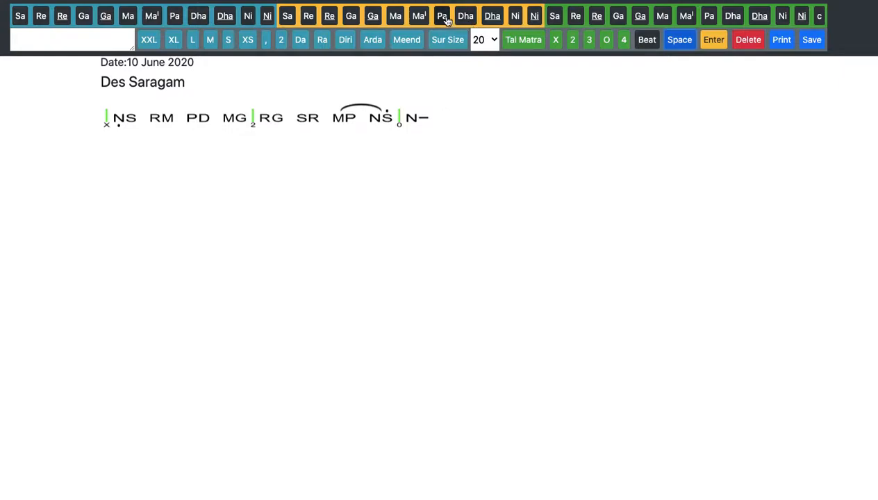
{"action": "left_click", "coordinate": [517, 18]}
{"action": "left_click", "coordinate": [555, 17]}
{"action": "left_click", "coordinate": [576, 19]}
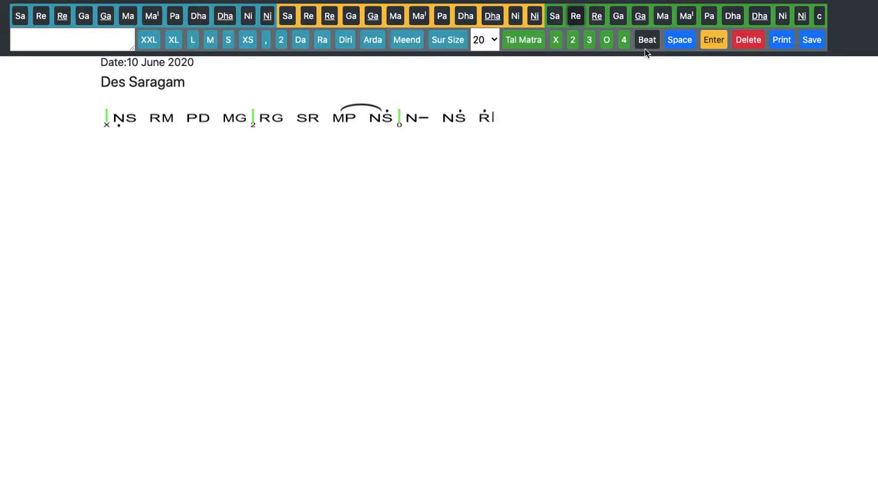
{"action": "left_click", "coordinate": [647, 43]}
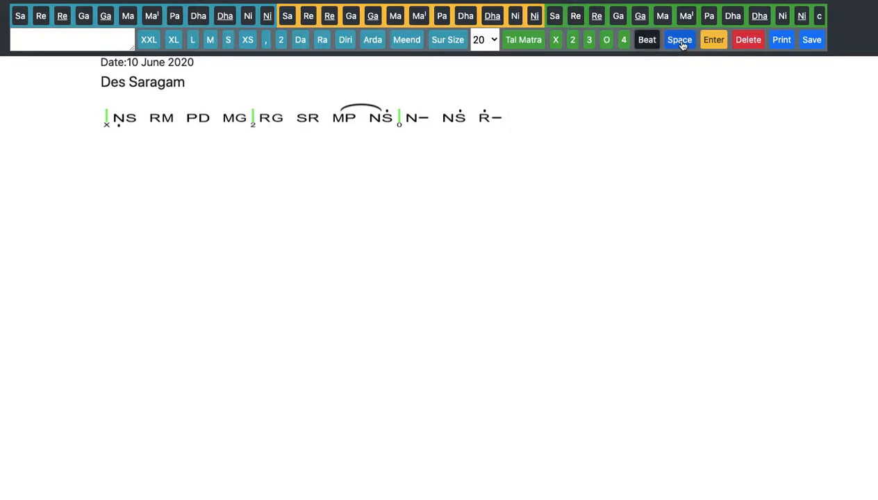
{"action": "left_click", "coordinate": [681, 43]}
{"action": "left_click", "coordinate": [444, 16]}
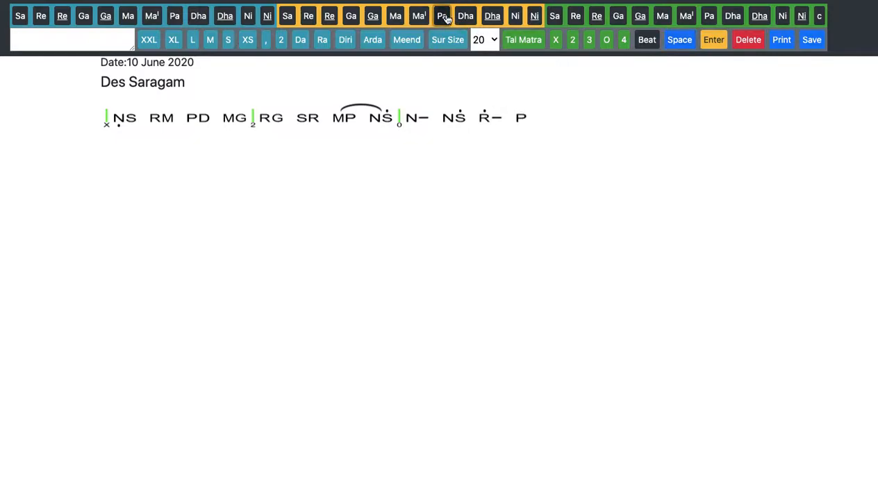
{"action": "left_click", "coordinate": [465, 16]}
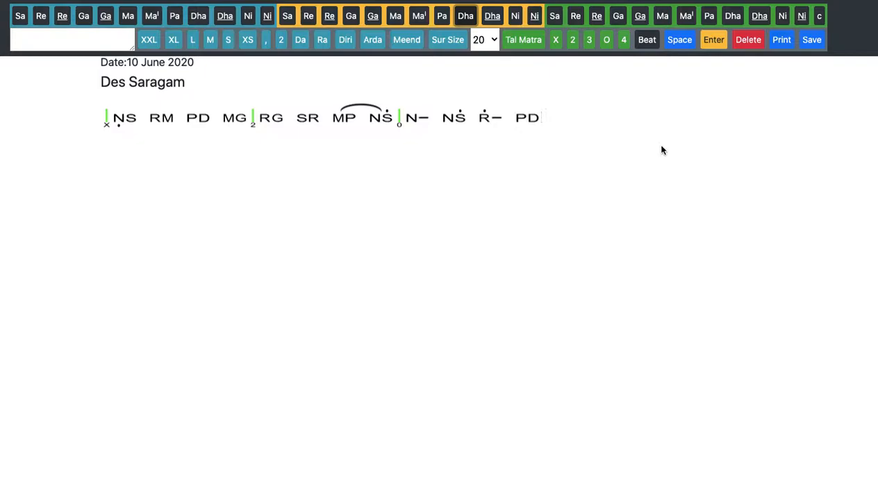
- Insert the 3 tal marker and enter the middle-octave pairs Ma Ga and Re Ga, each followed by a space
{"action": "left_click", "coordinate": [591, 45]}
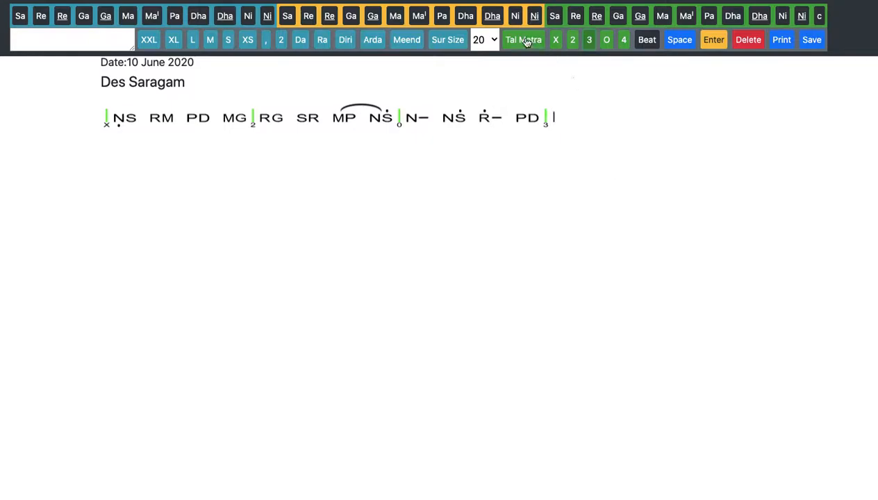
{"action": "left_click", "coordinate": [397, 17]}
{"action": "left_click", "coordinate": [352, 16]}
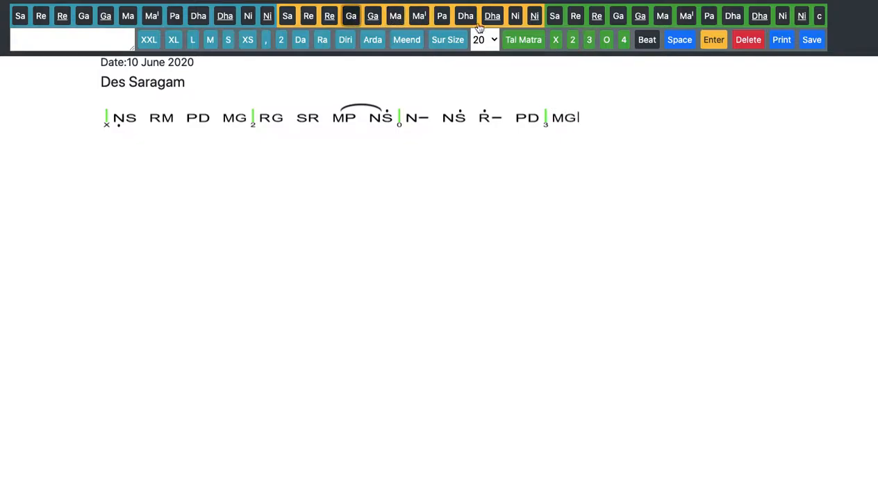
{"action": "left_click", "coordinate": [309, 16]}
{"action": "left_click", "coordinate": [351, 16]}
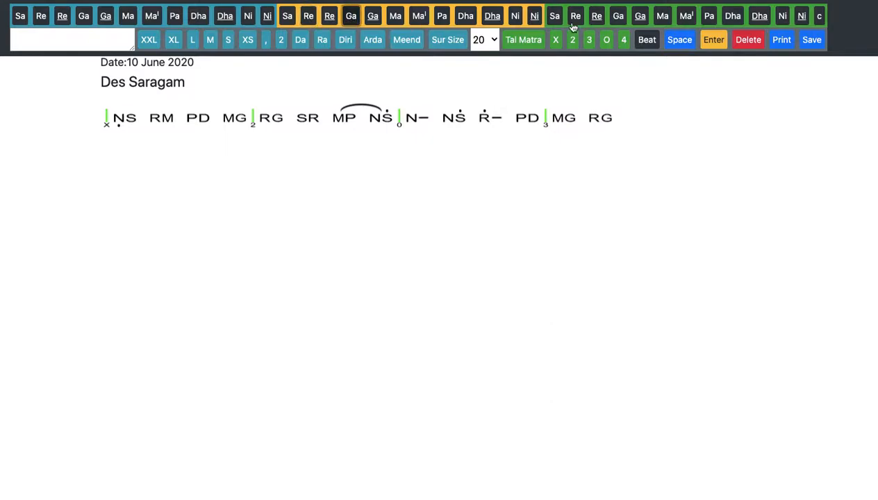
{"action": "left_click", "coordinate": [668, 40]}
- Complete the 3 section with middle-octave Sa Re, a space, and lower-octave Ni with middle-octave Sa
{"action": "left_click", "coordinate": [291, 21]}
{"action": "left_click", "coordinate": [308, 16]}
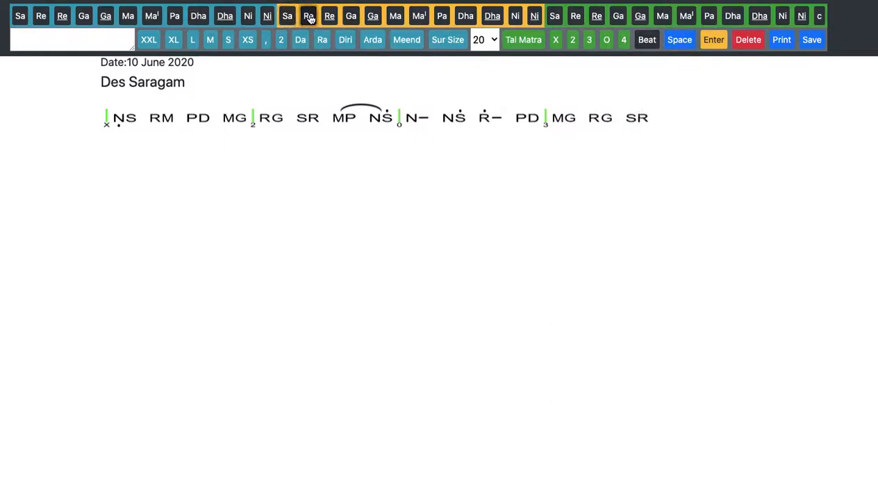
{"action": "left_click", "coordinate": [680, 40]}
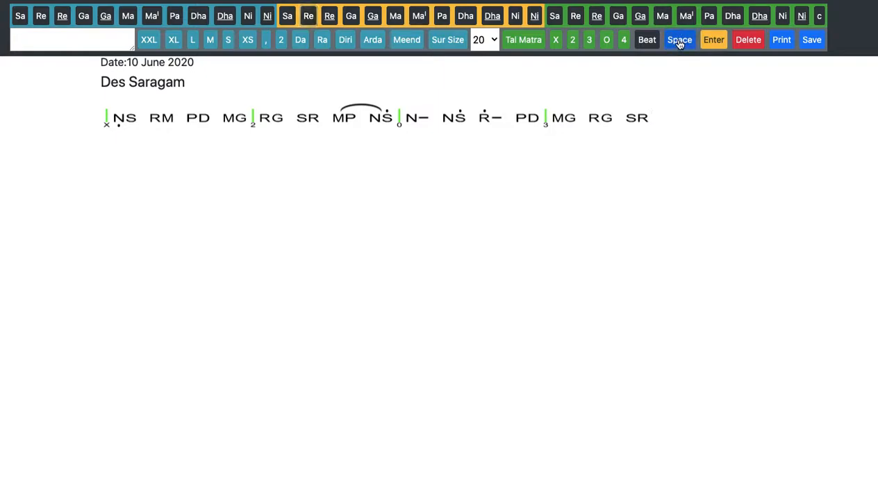
{"action": "left_click", "coordinate": [248, 19]}
{"action": "left_click", "coordinate": [288, 17]}
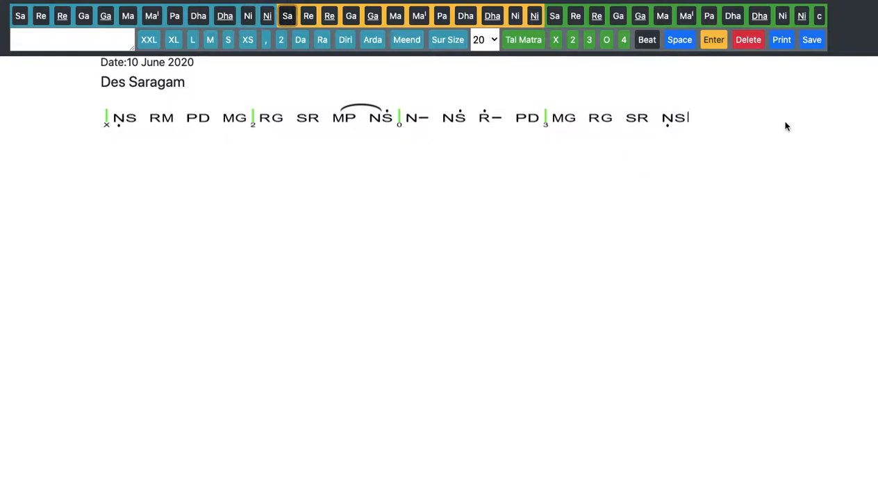
- Add line breaks below the first notation line, trying and removing the X tal marker to adjust the second line's spacing
{"action": "left_click", "coordinate": [714, 40]}
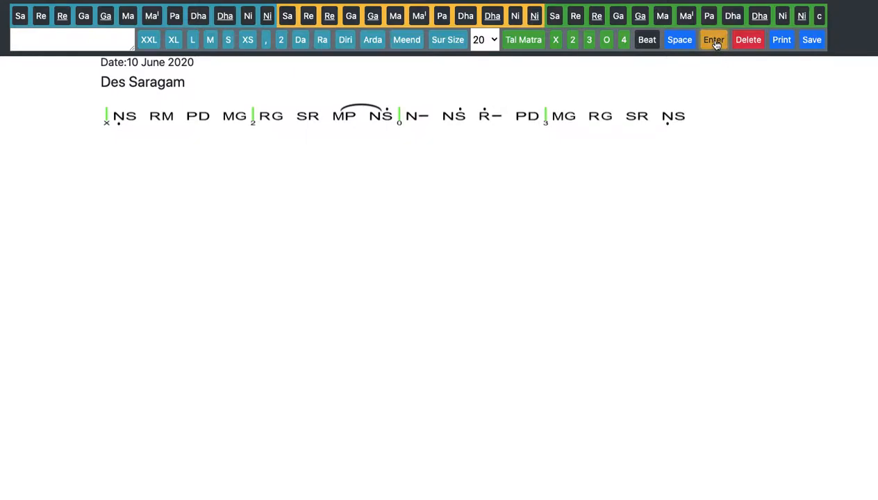
{"action": "left_click", "coordinate": [556, 41]}
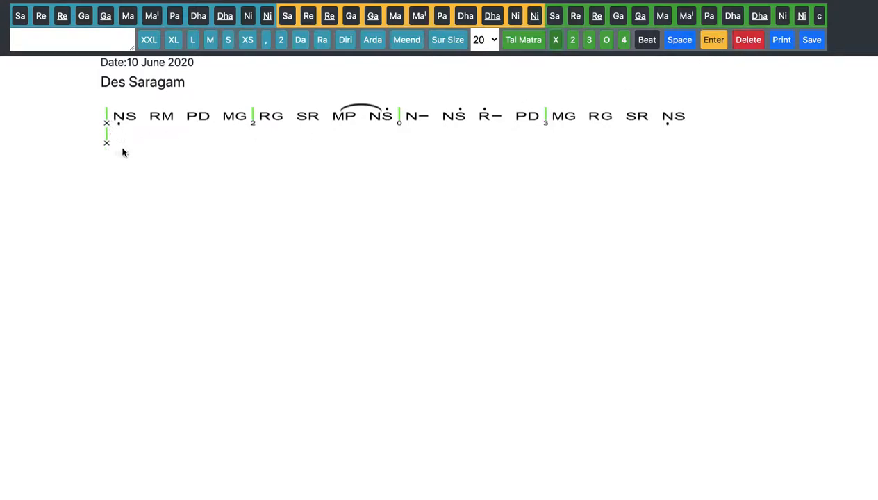
{"action": "left_click", "coordinate": [758, 39]}
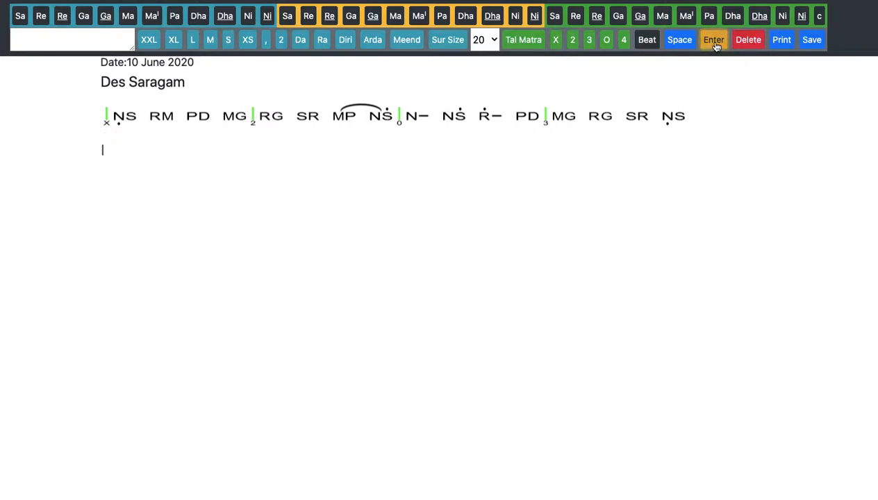
{"action": "left_click", "coordinate": [557, 41]}
{"action": "left_click", "coordinate": [757, 43]}
{"action": "left_click", "coordinate": [556, 41]}
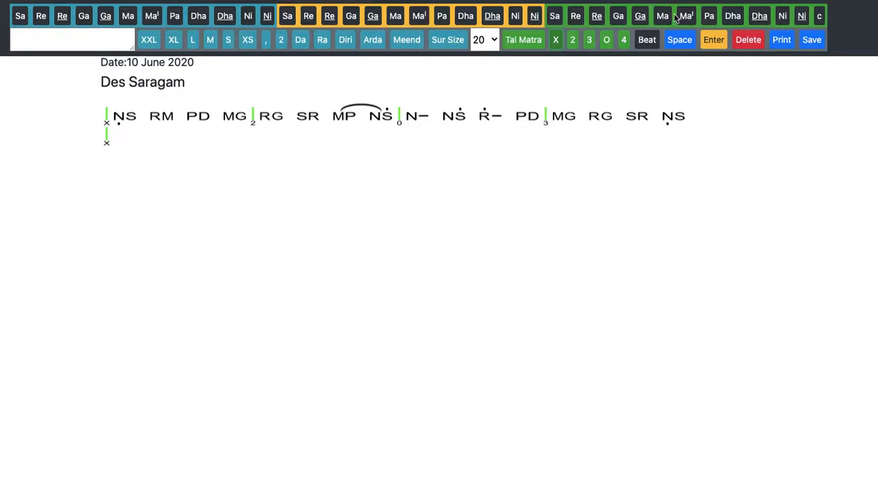
{"action": "left_click", "coordinate": [748, 42]}
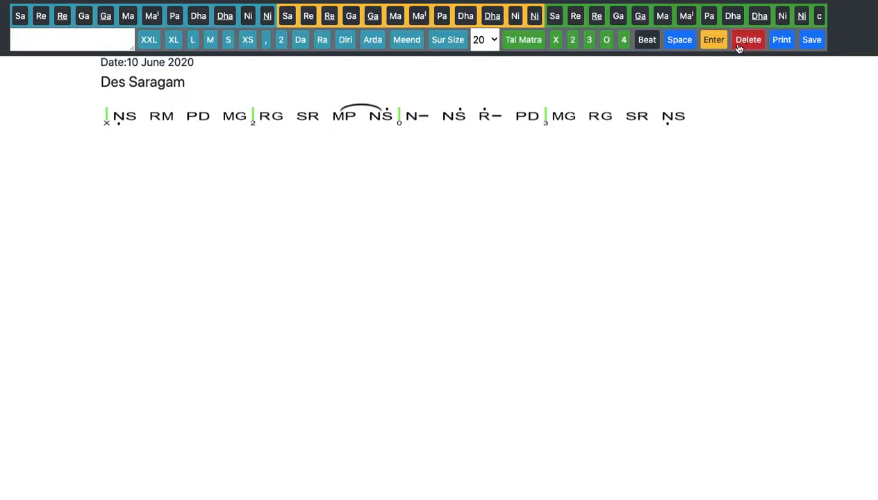
{"action": "left_click", "coordinate": [716, 43]}
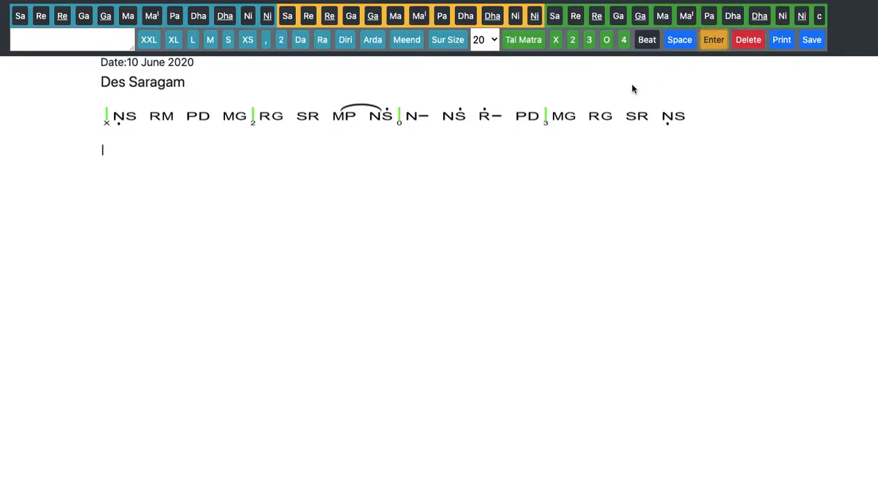
- Write an X tal marker followed by middle-octave Sa Re, a space, and Ga Ma on the second line at size 30
{"action": "left_click", "coordinate": [488, 40]}
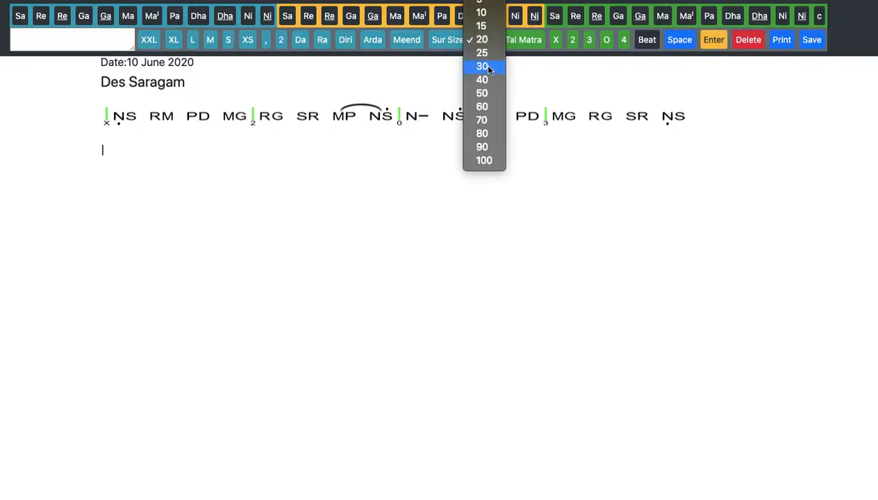
{"action": "left_click", "coordinate": [488, 67]}
{"action": "left_click", "coordinate": [556, 42]}
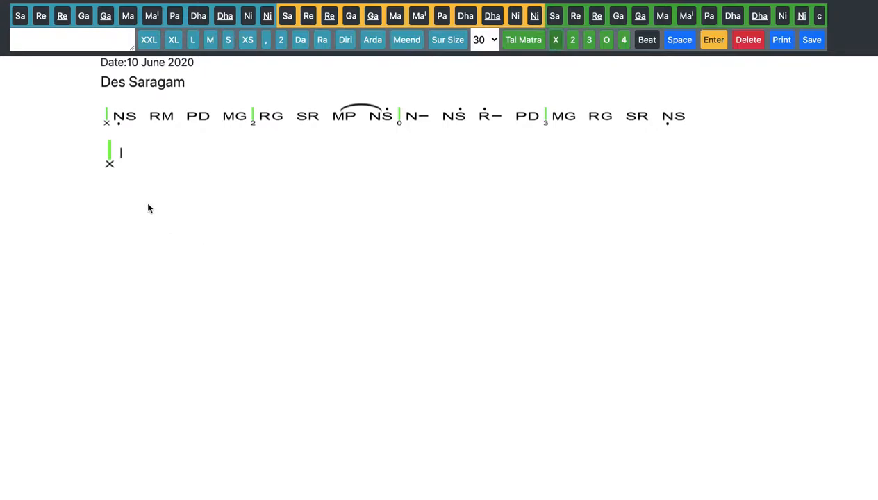
{"action": "left_click", "coordinate": [290, 17]}
{"action": "left_click", "coordinate": [308, 16]}
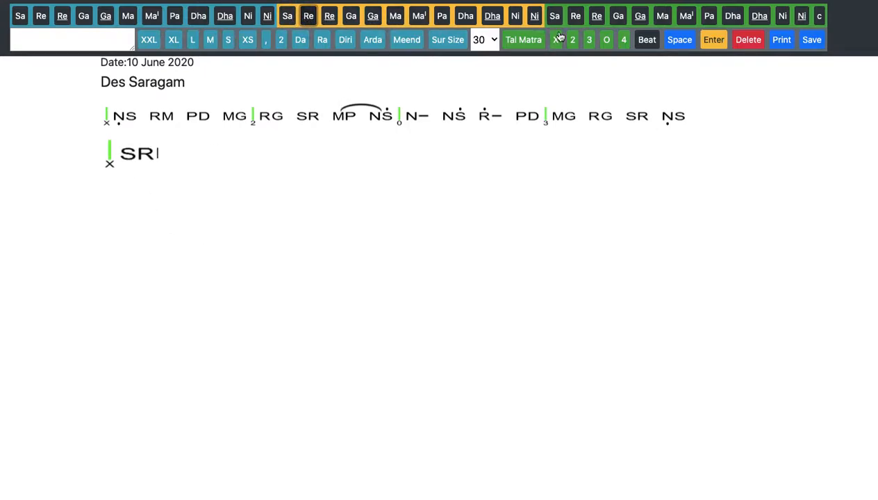
{"action": "left_click", "coordinate": [678, 40]}
{"action": "left_click", "coordinate": [351, 17]}
{"action": "left_click", "coordinate": [396, 16]}
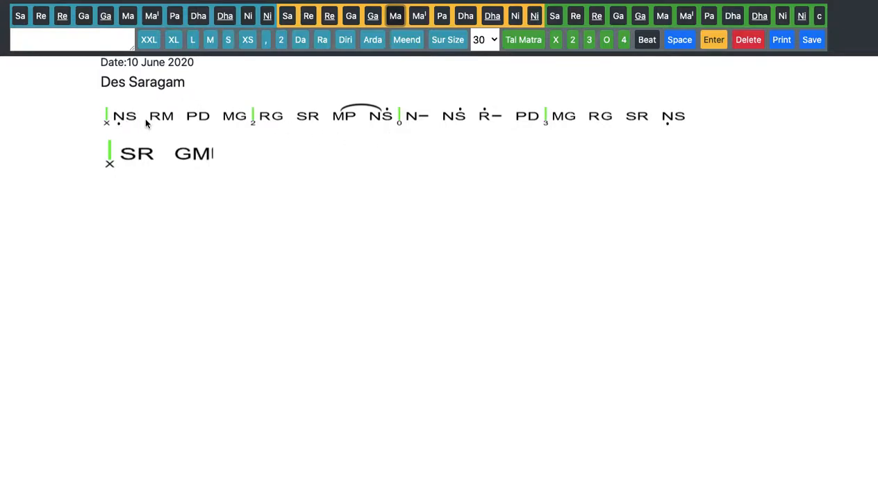
- Delete all the size 30 notation from the second line
{"action": "left_click", "coordinate": [750, 43]}
{"action": "left_click", "coordinate": [749, 43]}
{"action": "left_click", "coordinate": [749, 43]}
{"action": "left_click", "coordinate": [750, 43]}
{"action": "left_click", "coordinate": [749, 43]}
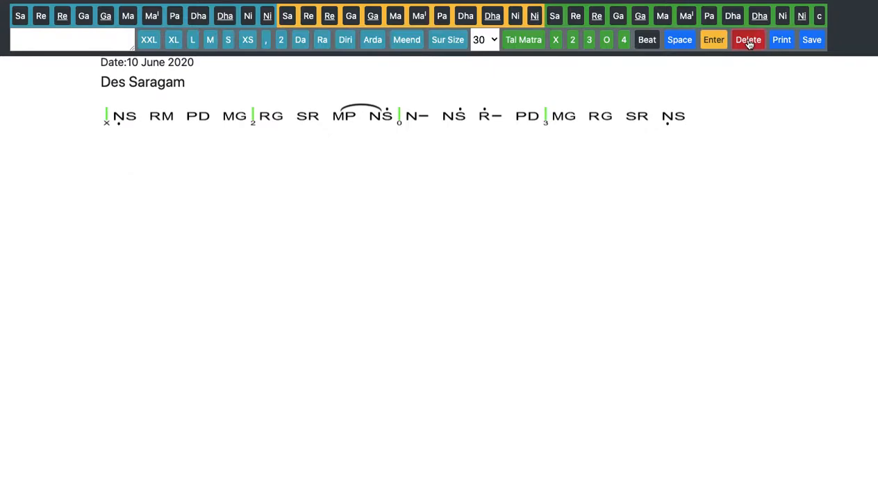
- Set the notation size back to 20 and insert an X tal marker on the second line
{"action": "left_click", "coordinate": [489, 41]}
{"action": "left_click", "coordinate": [482, 13]}
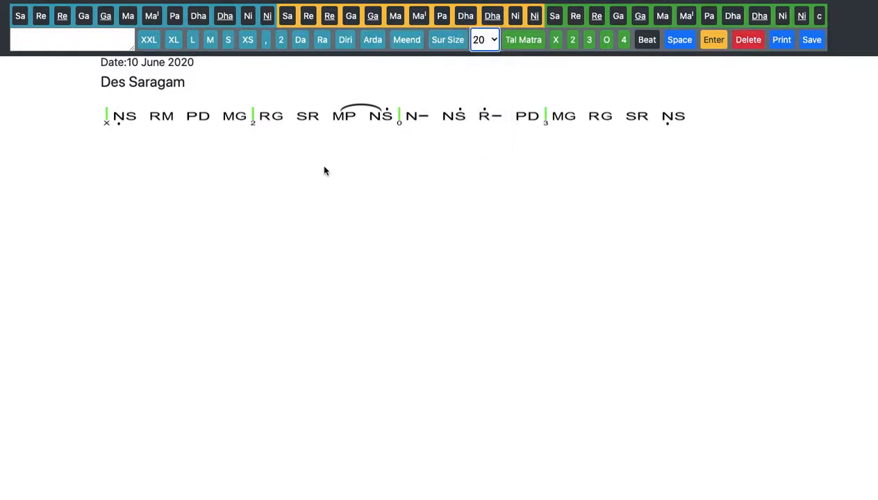
{"action": "left_click", "coordinate": [556, 41]}
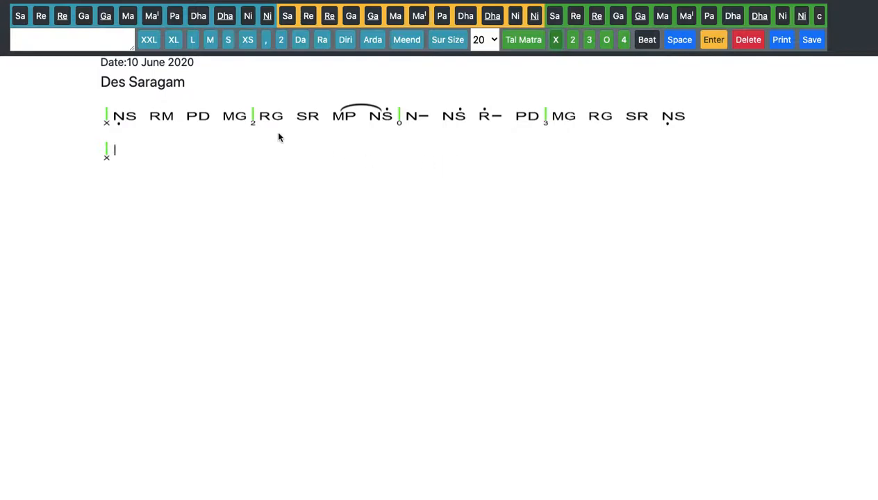
- Replace Ma with middle-octave Ga in the second pair of the first notation line
{"action": "left_click", "coordinate": [174, 118]}
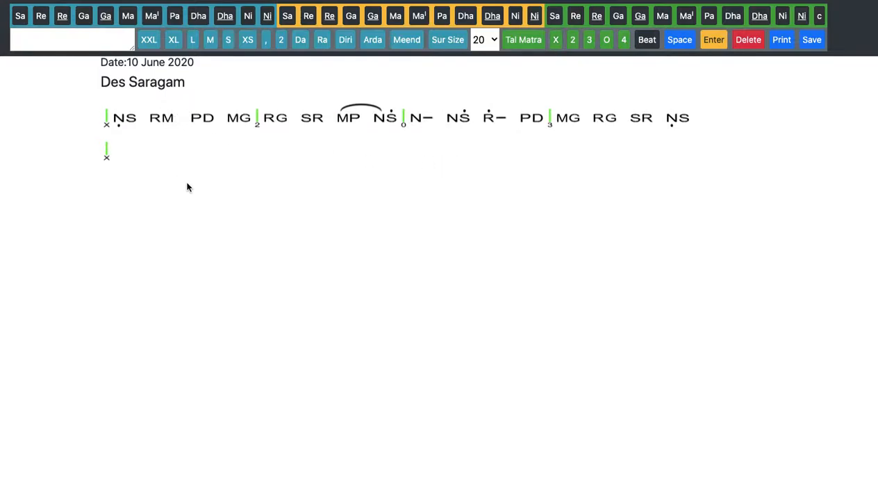
{"action": "left_click", "coordinate": [748, 42]}
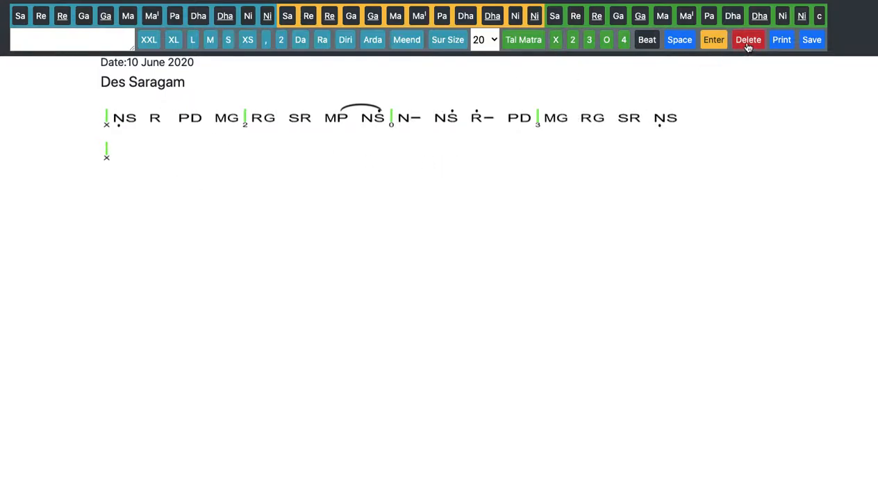
{"action": "left_click", "coordinate": [351, 17]}
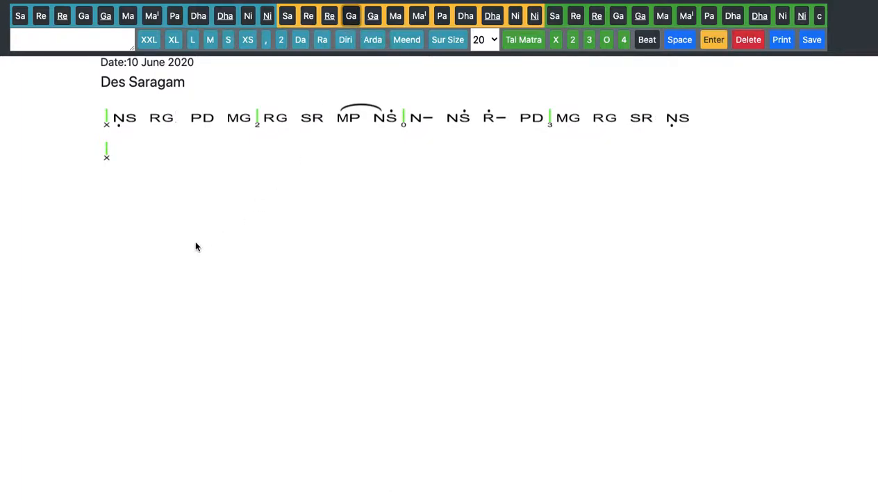
- Add the XL heading "Antara" below the second line's X marker, with another X tal marker on the line beneath it
{"action": "left_click", "coordinate": [120, 154]}
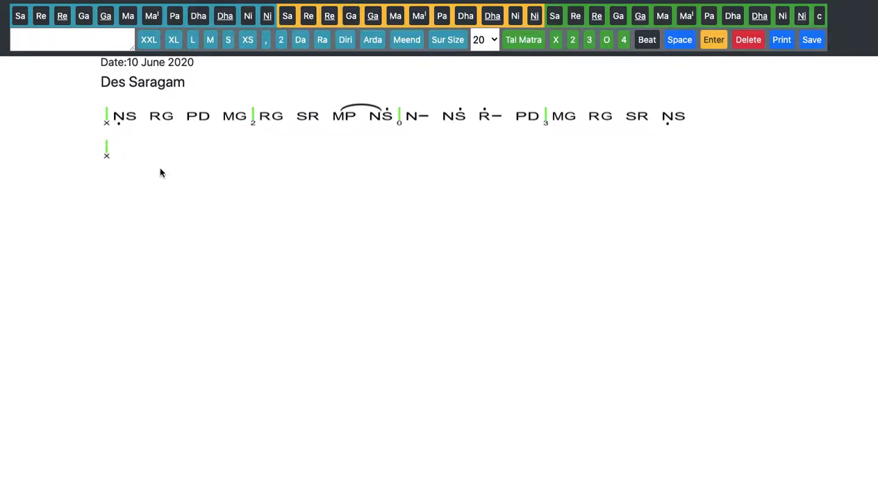
{"action": "left_click", "coordinate": [719, 48]}
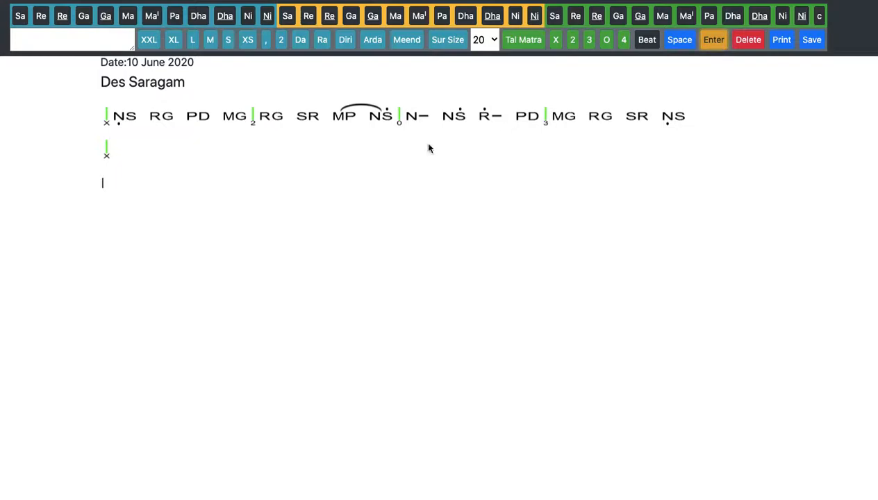
{"action": "left_click", "coordinate": [110, 116]}
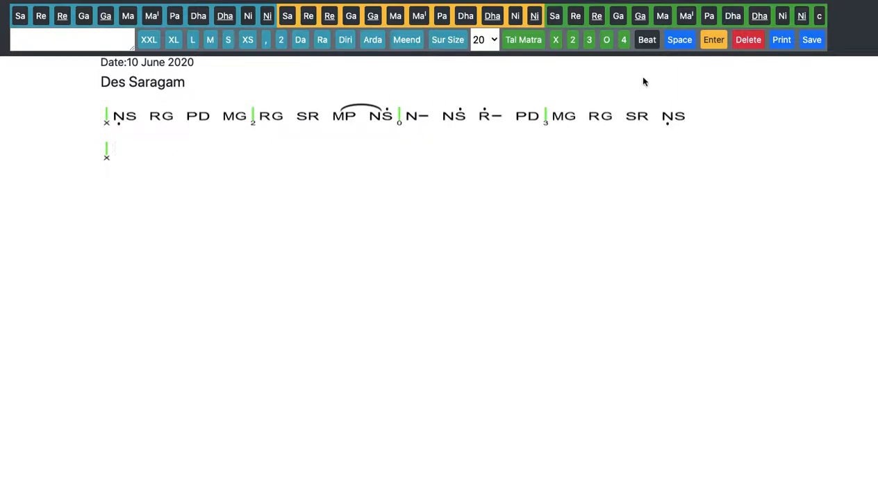
{"action": "left_click", "coordinate": [716, 48]}
{"action": "left_click", "coordinate": [100, 46]}
{"action": "type", "text": "Antara"}
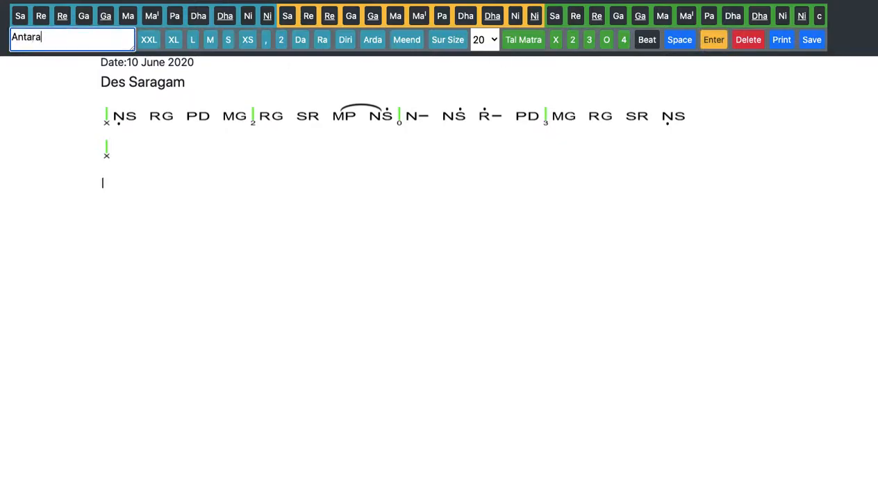
{"action": "left_click", "coordinate": [174, 41]}
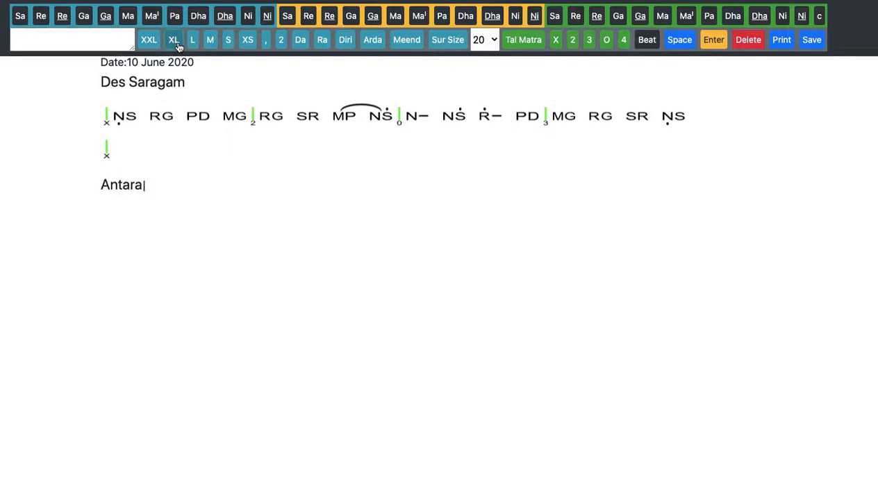
{"action": "left_click", "coordinate": [712, 43]}
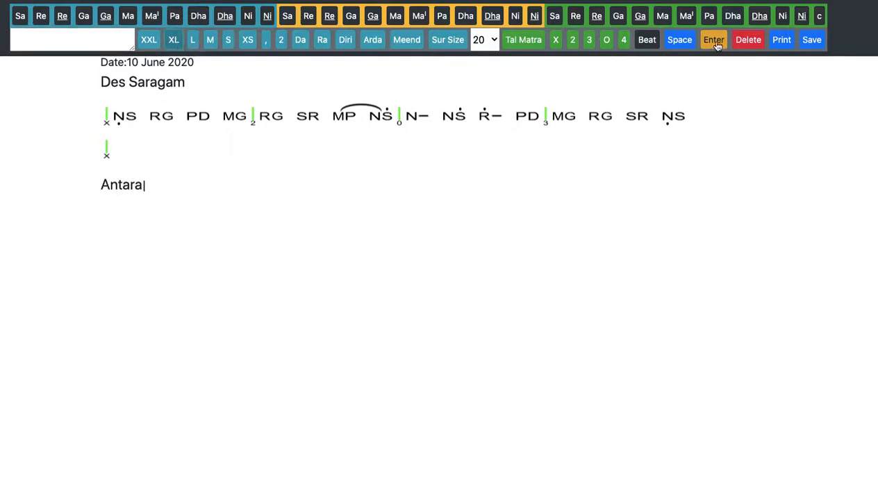
{"action": "left_click", "coordinate": [556, 43]}
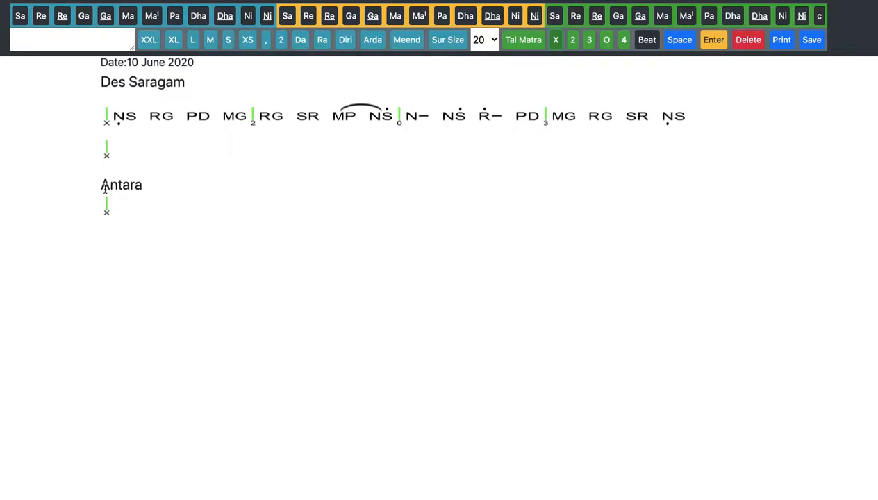
{"action": "left_click_drag", "start_coordinate": [101, 185], "coordinate": [150, 191]}
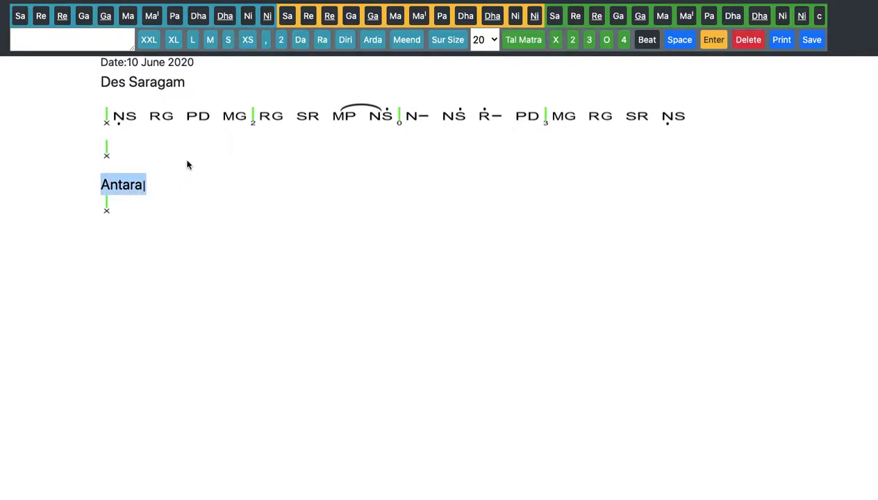
{"action": "left_click", "coordinate": [121, 216]}
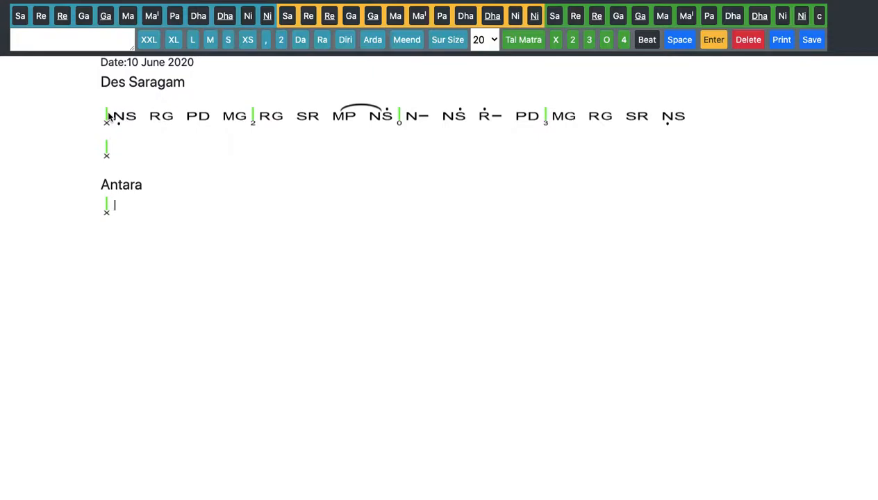
- Insert line breaks after the Des Saragam title and add the XL heading "Asthai" above the first notation line
{"action": "left_click", "coordinate": [184, 84]}
{"action": "left_click", "coordinate": [718, 43]}
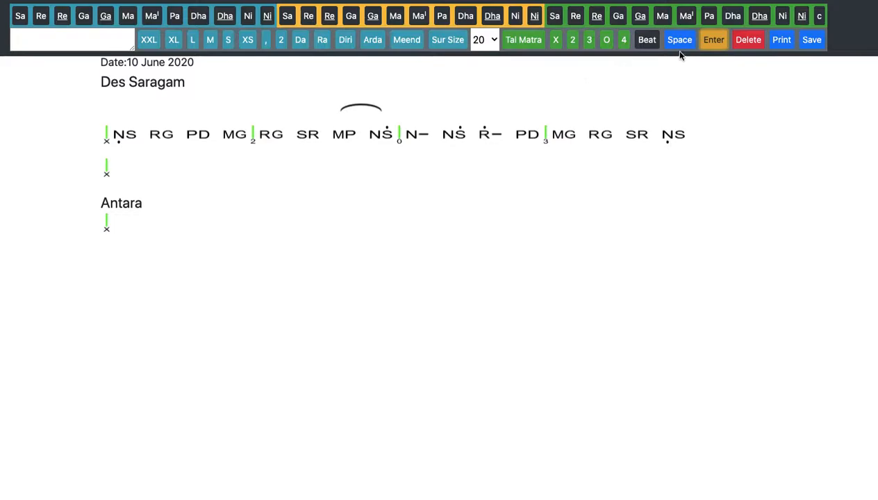
{"action": "left_click", "coordinate": [711, 42]}
{"action": "left_click", "coordinate": [88, 44]}
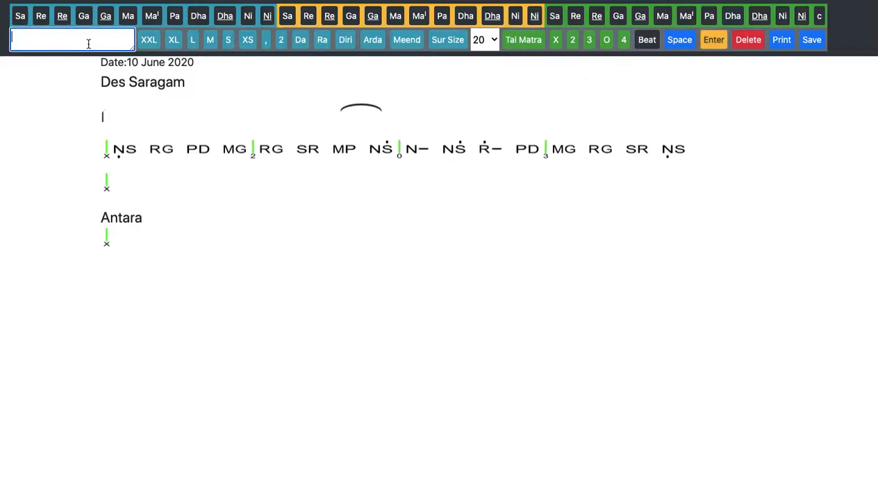
{"action": "type", "text": "Asthai"}
{"action": "left_click", "coordinate": [173, 40]}
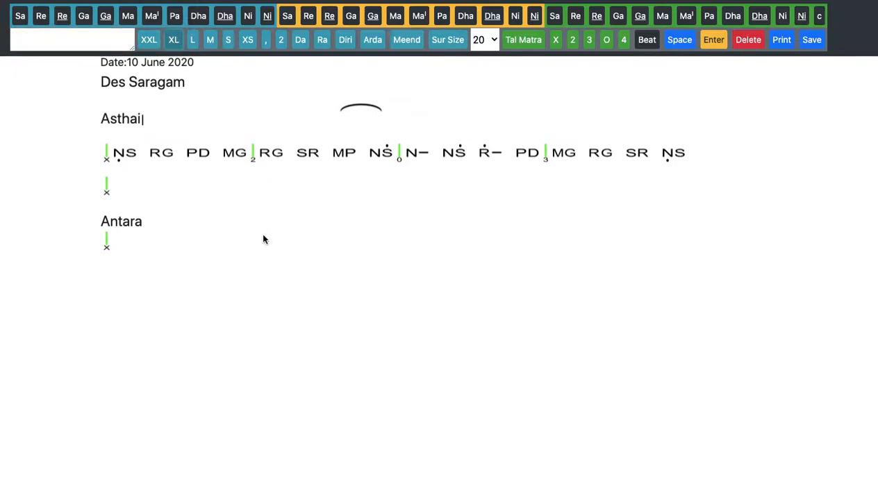
- Move the meend arc down so it sits above the Ma Pa and Ni Sa pairs of the 2 section again
{"action": "left_click", "coordinate": [360, 111]}
{"action": "left_click_drag", "start_coordinate": [361, 111], "coordinate": [360, 148]}
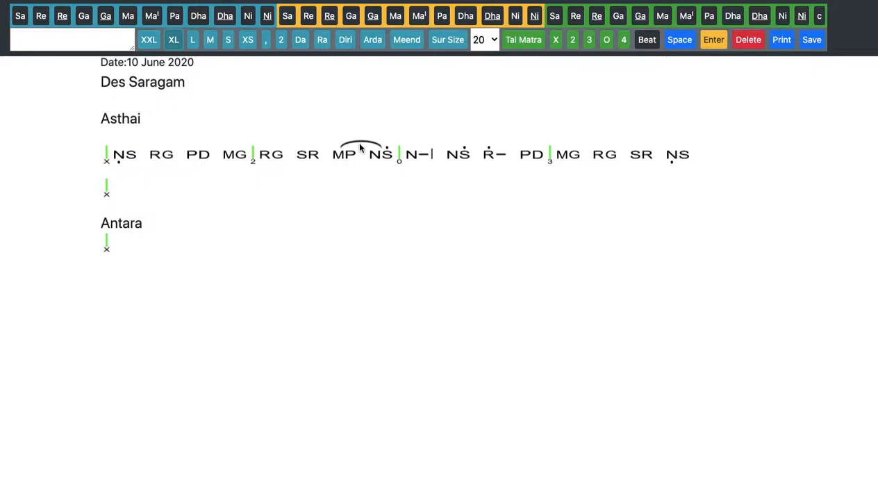
{"action": "left_click", "coordinate": [123, 246]}
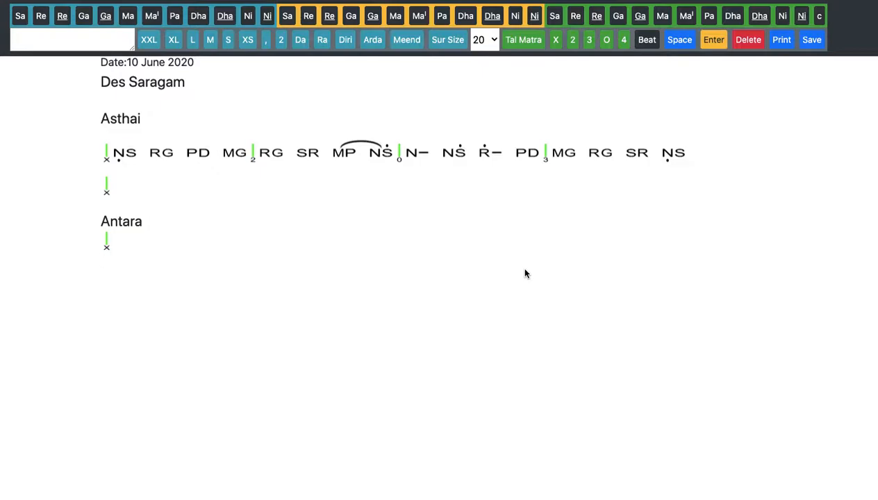
- Save the Des Saragam composition and return to the list of compositions
{"action": "left_click", "coordinate": [813, 43]}
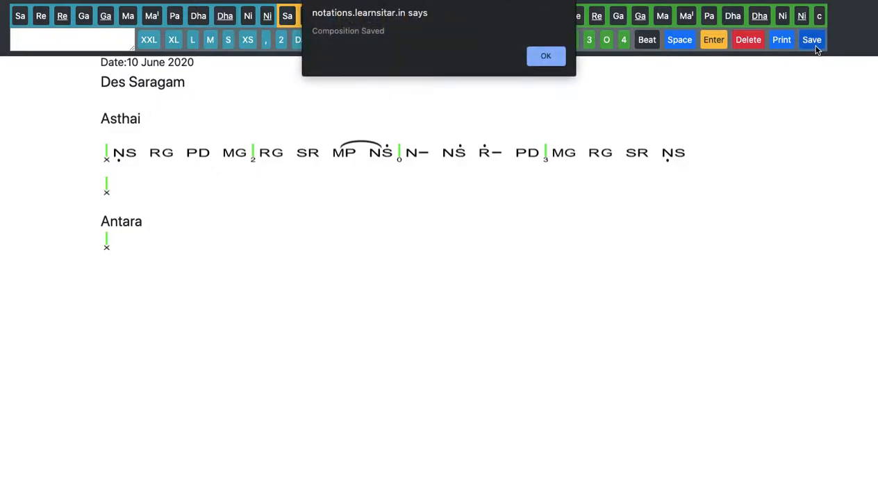
{"action": "left_click", "coordinate": [547, 57]}
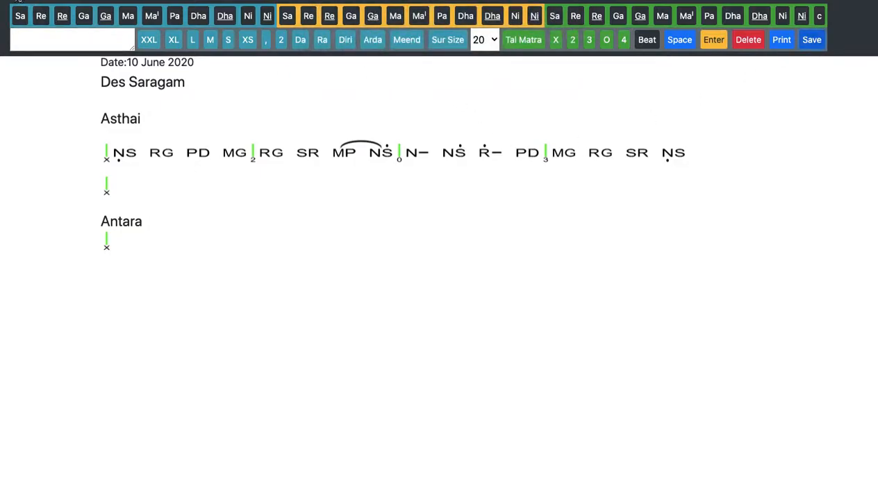
{"action": "left_click", "coordinate": [15, 1]}
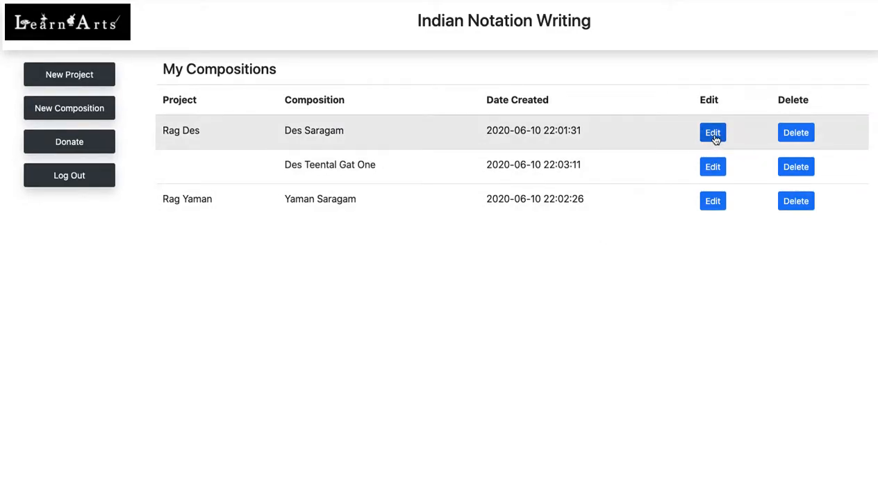
- Reopen the Des Saragam composition of Rag Des for editing and place the cursor after the X marker under Antara
{"action": "left_click", "coordinate": [715, 139]}
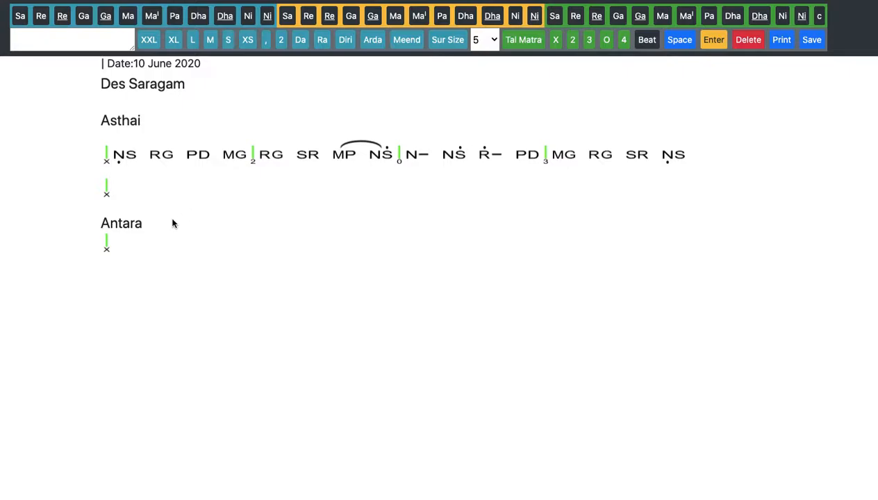
{"action": "left_click", "coordinate": [108, 243]}
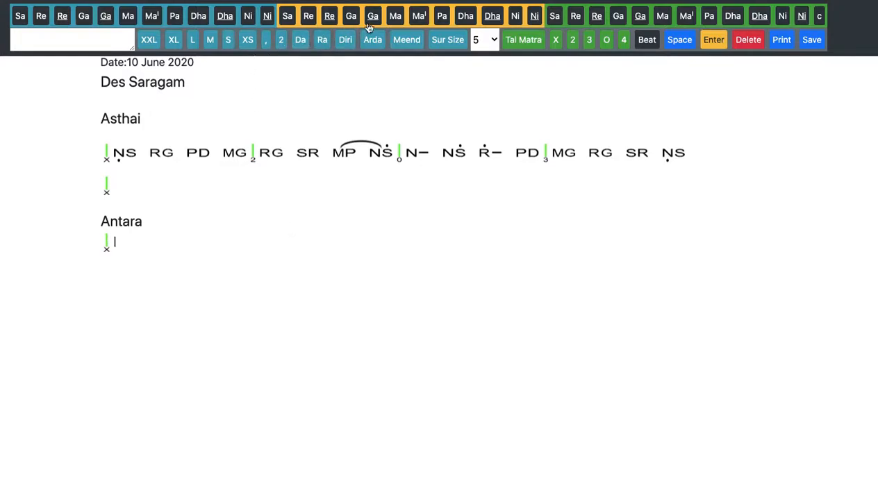
- Write the Antara pair Sa Re, a space, then middle-octave Ga with a beat dash and a trailing space after the X marker
{"action": "left_click", "coordinate": [287, 17]}
{"action": "left_click", "coordinate": [310, 20]}
{"action": "left_click", "coordinate": [674, 43]}
{"action": "left_click", "coordinate": [351, 16]}
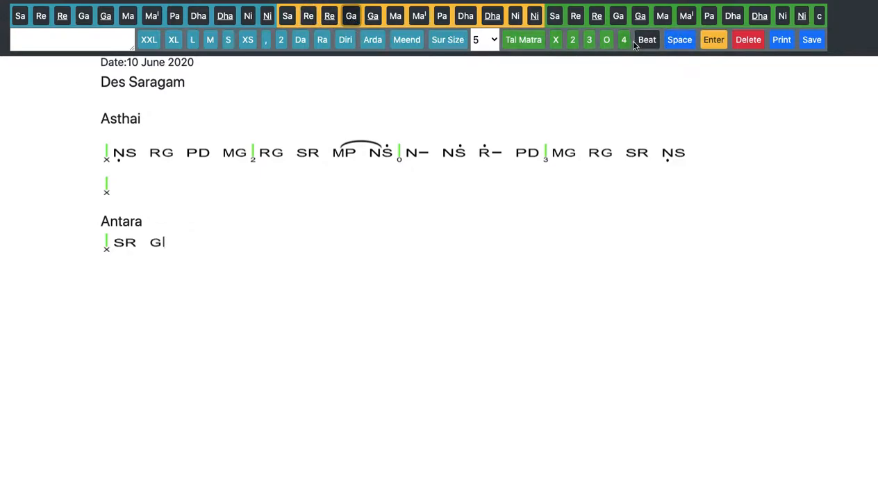
{"action": "left_click", "coordinate": [648, 42]}
{"action": "left_click", "coordinate": [682, 43]}
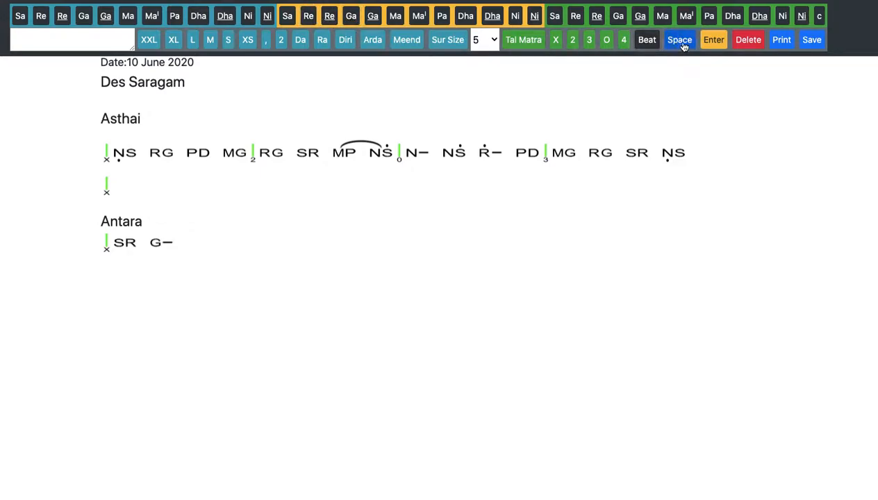
- Add the middle-octave pairs Ga Ga and Re Re to the Antara line and end the section with the 2 marker
{"action": "double_click", "coordinate": [351, 17]}
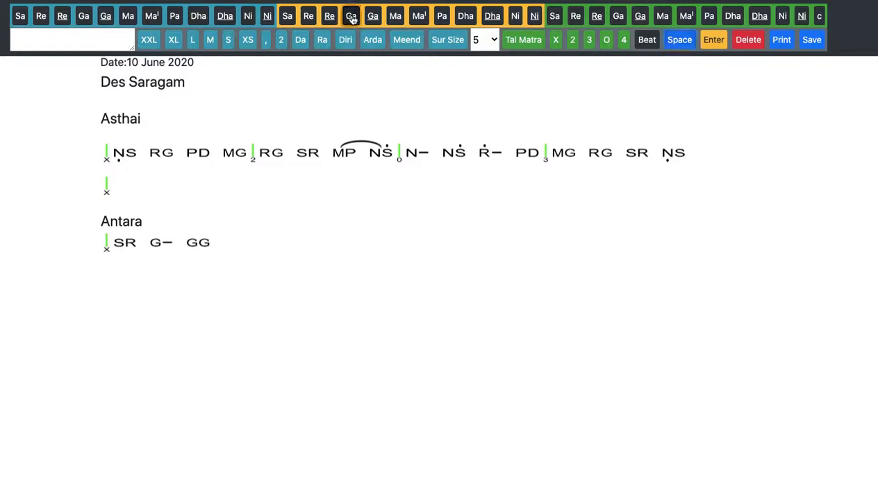
{"action": "left_click", "coordinate": [680, 39]}
{"action": "left_click", "coordinate": [310, 16]}
{"action": "left_click", "coordinate": [309, 16]}
{"action": "left_click", "coordinate": [574, 42]}
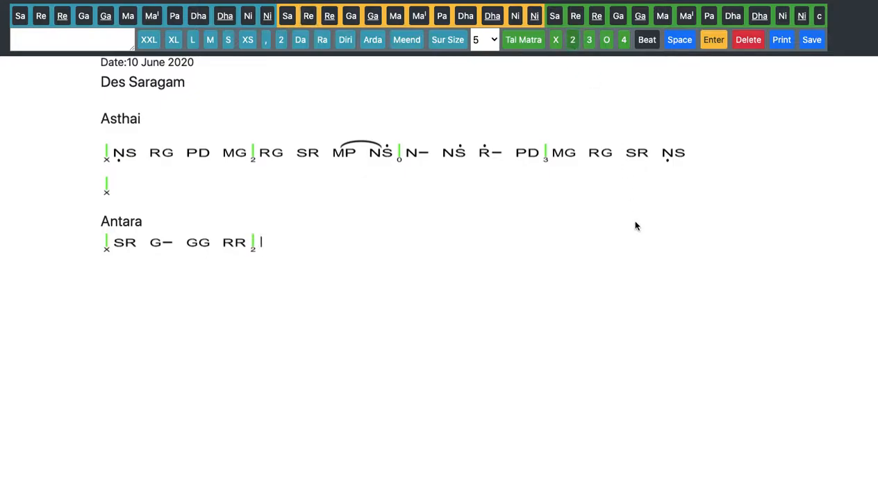
- Save the Des Saragam composition with its Antara notes and go back to the compositions list
{"action": "left_click", "coordinate": [812, 40]}
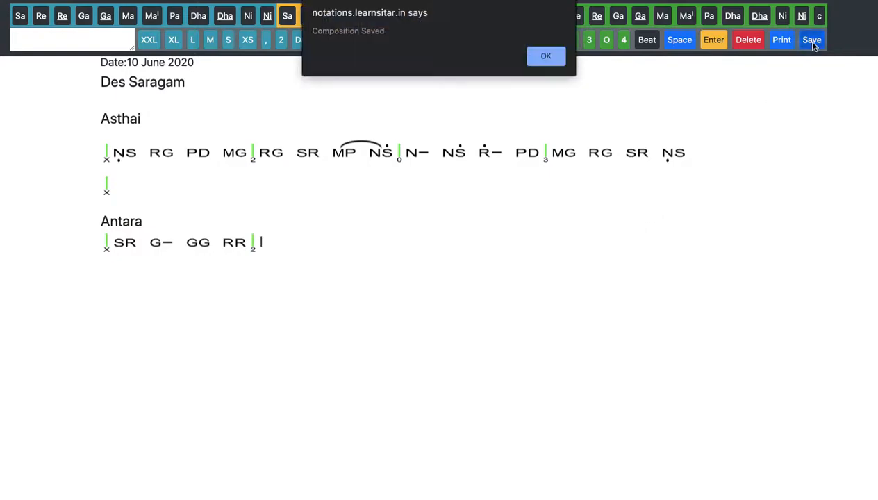
{"action": "left_click", "coordinate": [532, 56]}
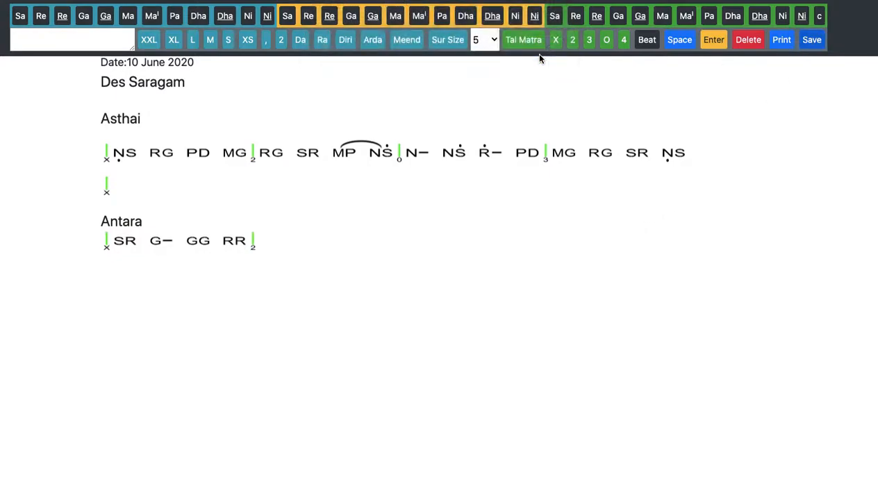
{"action": "key", "text": "alt+Left"}
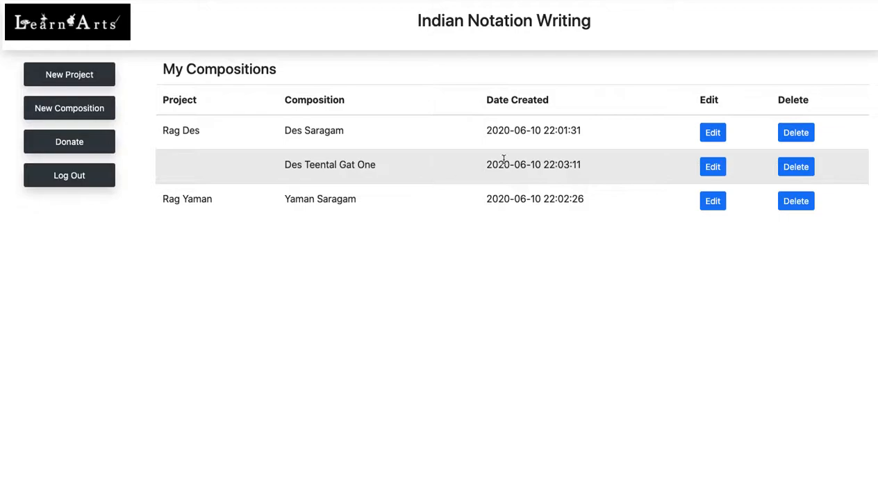
- Open Des Teental Gat One of Rag Des for editing and insert "Date: 11 June 2020" in size L
{"action": "left_click", "coordinate": [716, 169]}
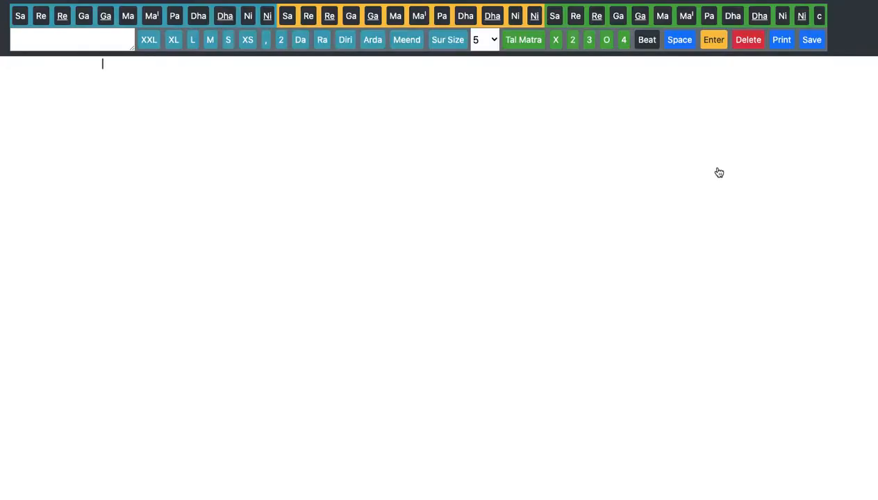
{"action": "left_click", "coordinate": [66, 42]}
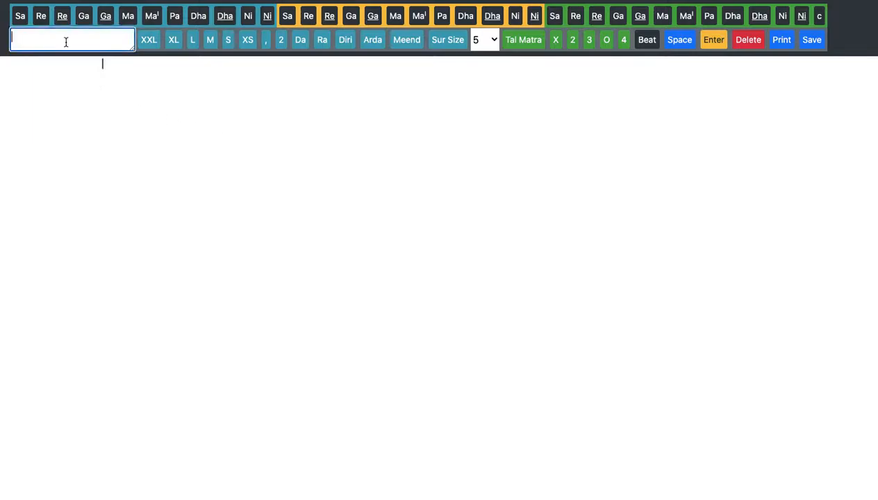
{"action": "type", "text": "Date: 11 June 2020"}
{"action": "left_click", "coordinate": [193, 42]}
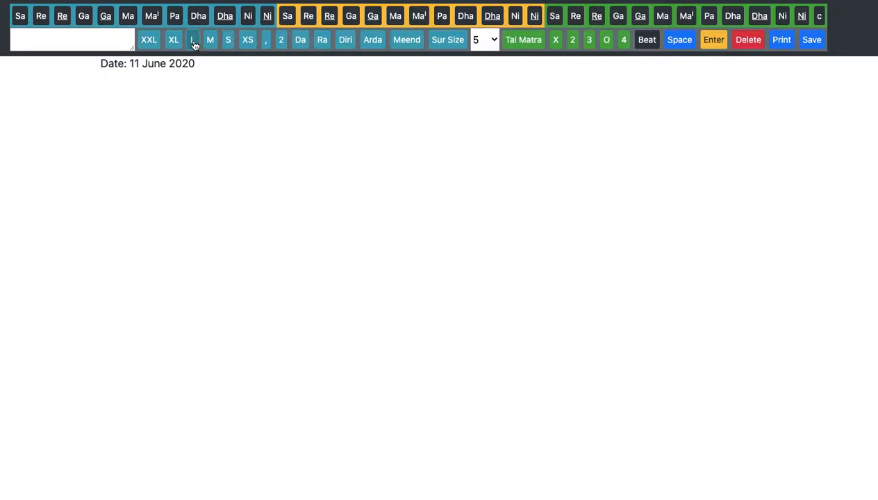
- Copy the date text, delete the size L date line and reinsert "Date: 11 June 2020" in size M
{"action": "left_click", "coordinate": [198, 64]}
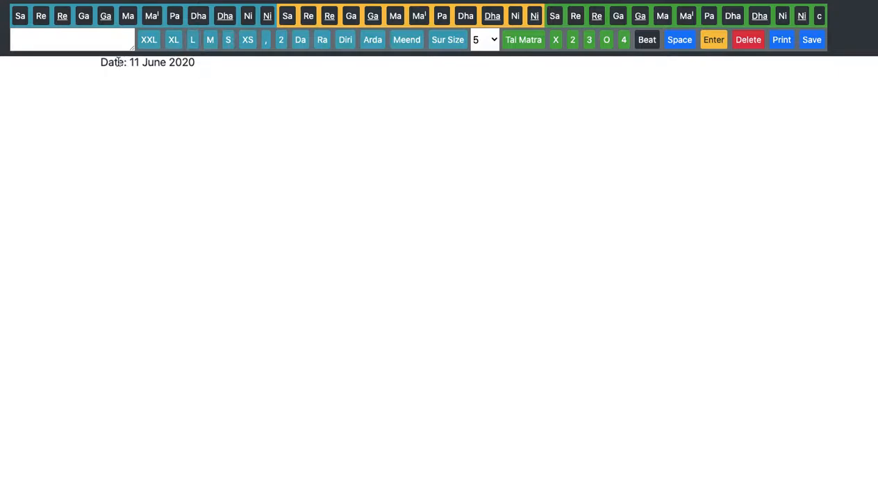
{"action": "left_click_drag", "start_coordinate": [102, 62], "coordinate": [232, 62]}
{"action": "key", "text": "ctrl+c"}
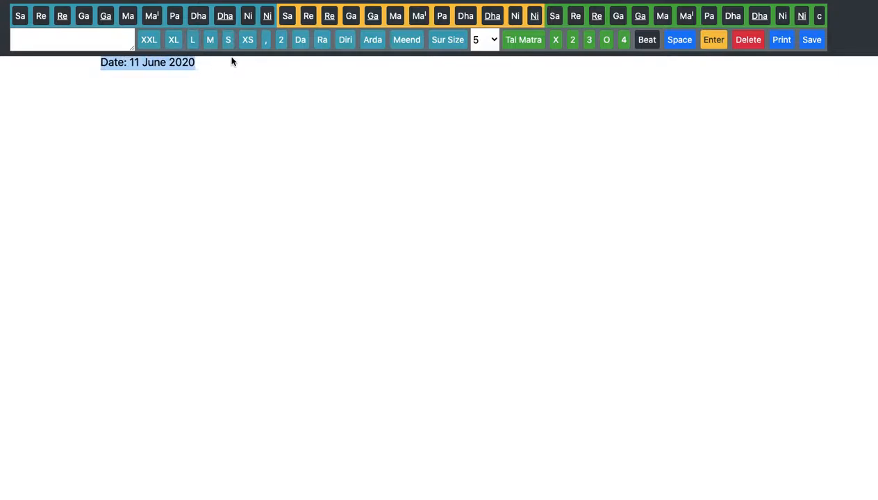
{"action": "left_click", "coordinate": [62, 40]}
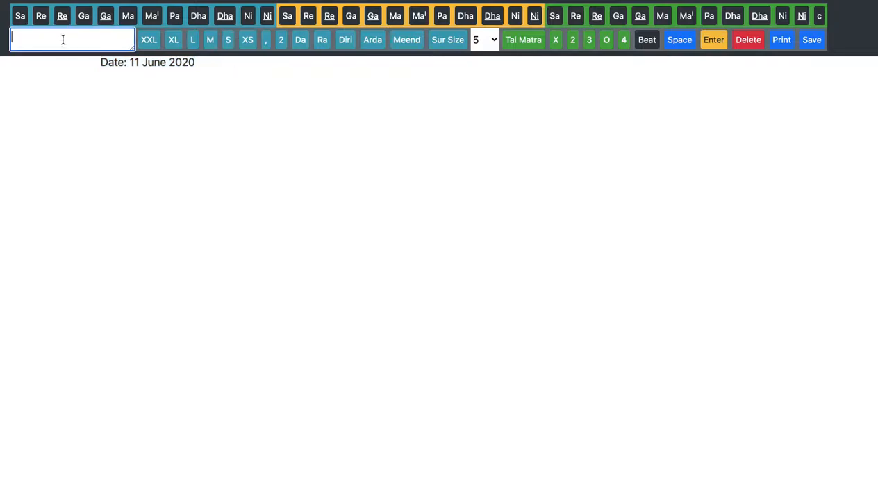
{"action": "key", "text": "ctrl+v"}
{"action": "left_click", "coordinate": [116, 60]}
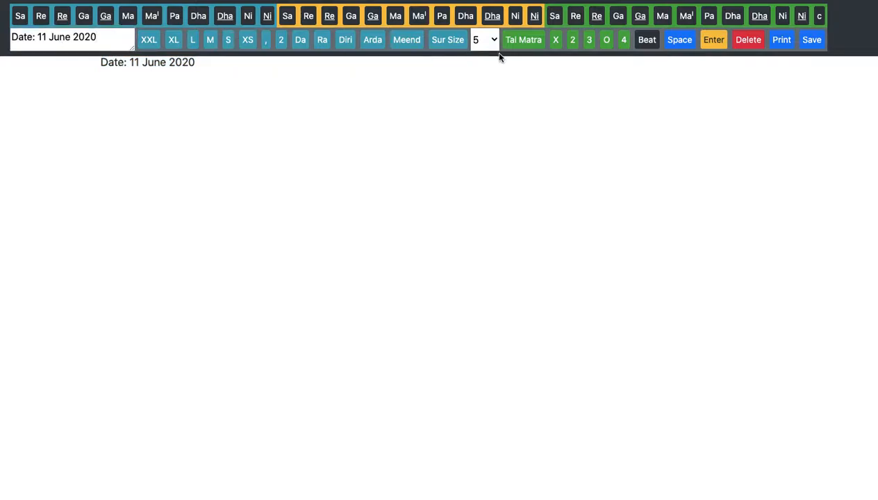
{"action": "left_click", "coordinate": [750, 40]}
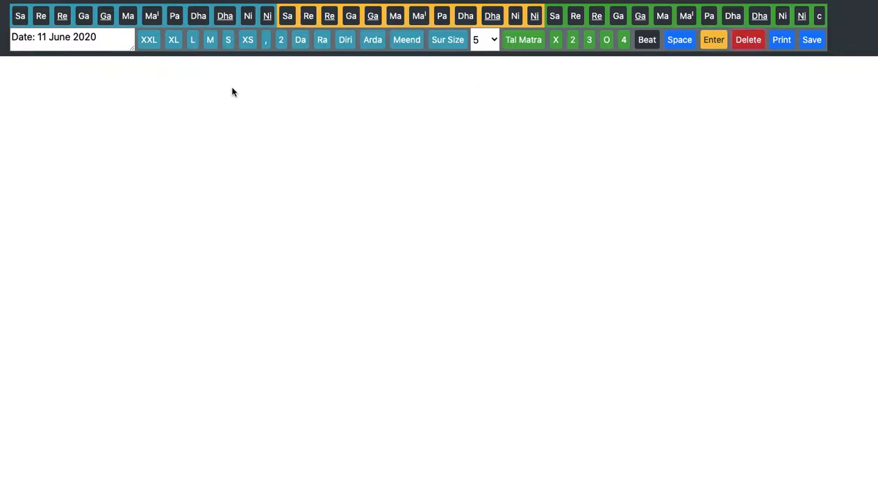
{"action": "left_click", "coordinate": [211, 44]}
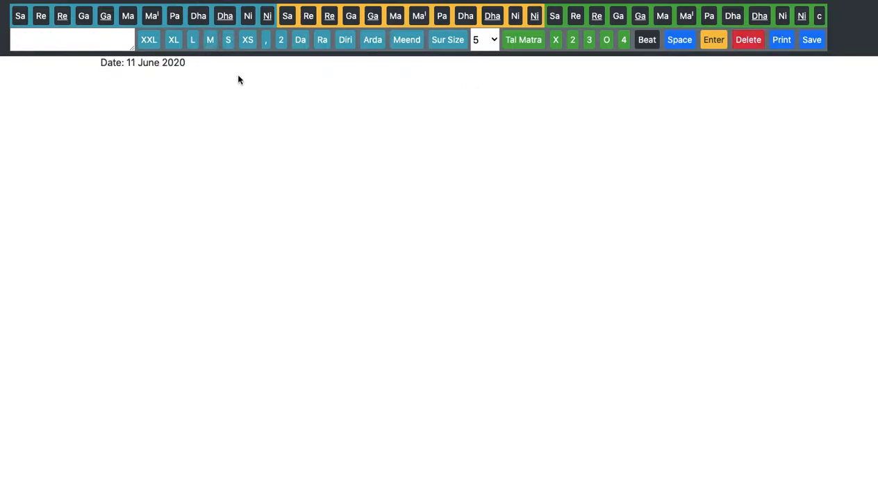
- Insert a line break after the date, try to save the composition and return to the compositions list
{"action": "left_click", "coordinate": [714, 39]}
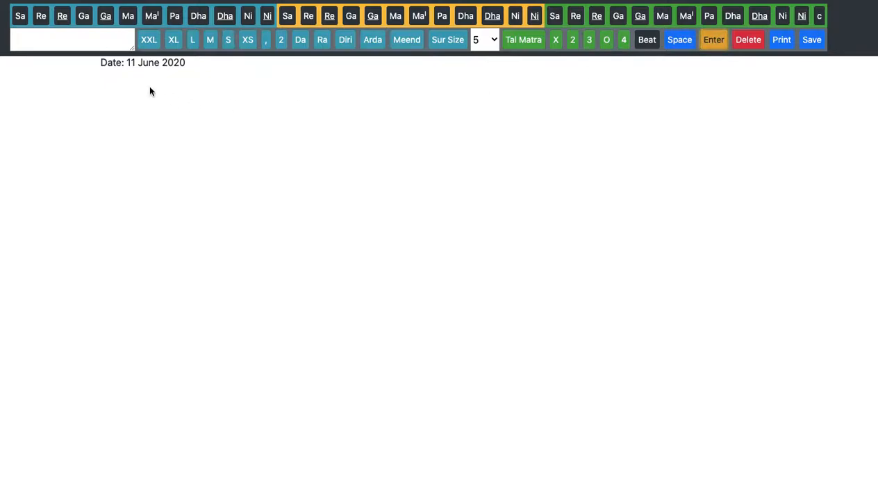
{"action": "left_click", "coordinate": [76, 41]}
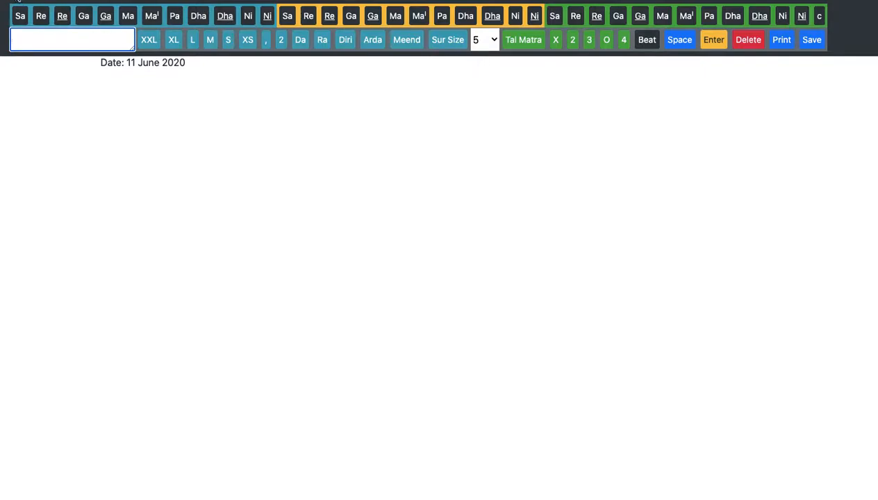
{"action": "left_click", "coordinate": [813, 40]}
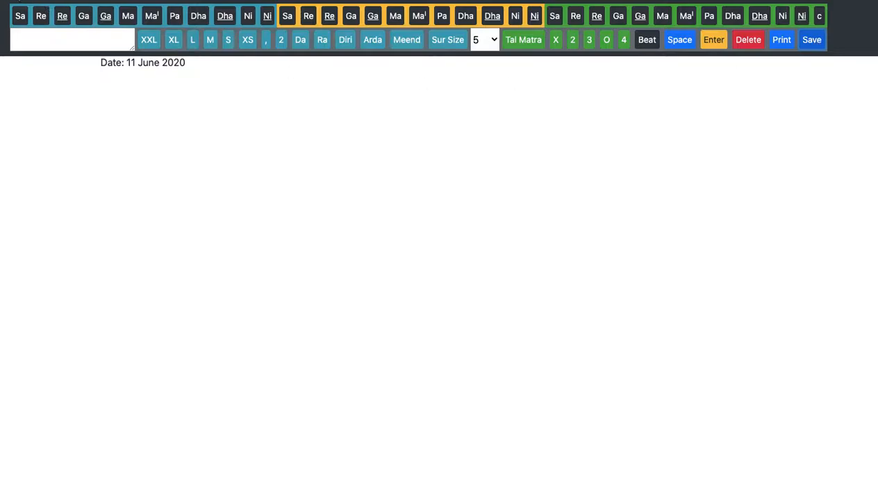
{"action": "key", "text": "alt+Left"}
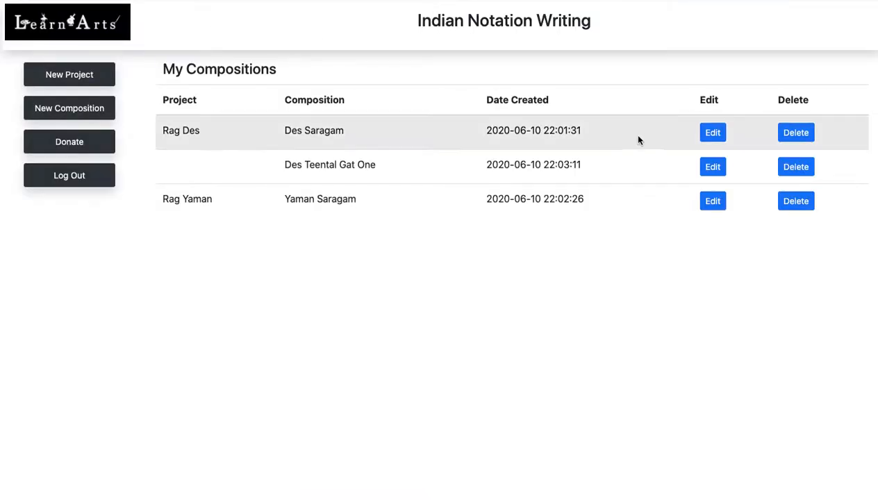
- Open Des Teental Gat One again and insert "Date: 11 June 2020" in size M, followed by a line break
{"action": "left_click", "coordinate": [715, 168]}
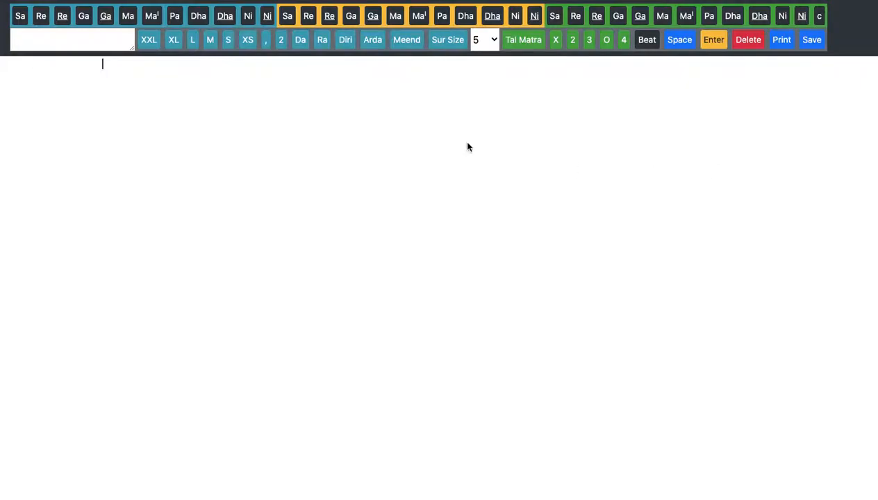
{"action": "left_click", "coordinate": [87, 41]}
{"action": "type", "text": "Date"}
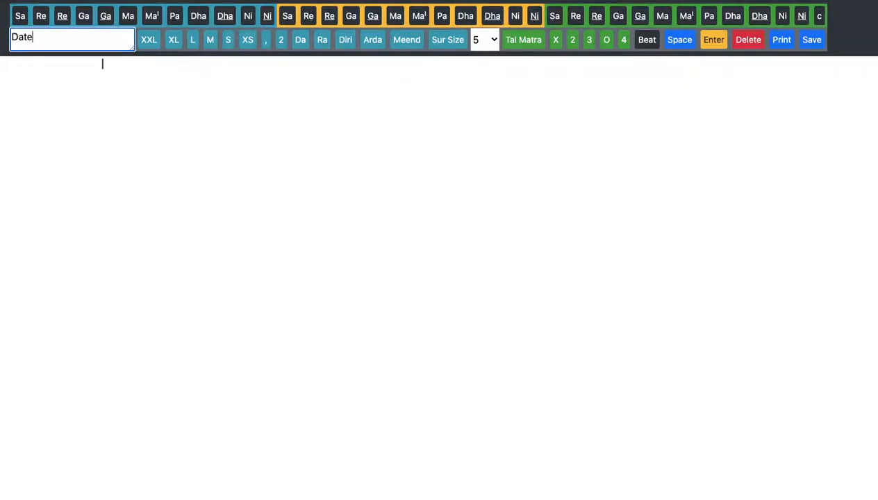
{"action": "type", "text": ": 11 June 2020"}
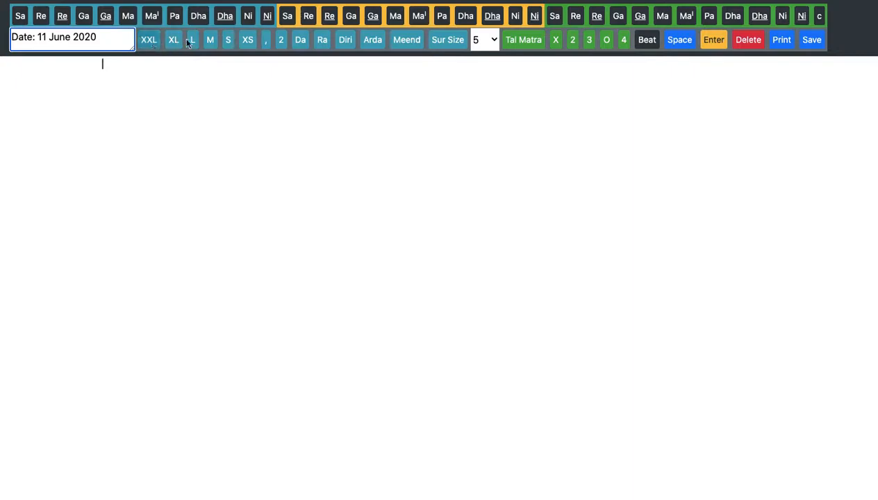
{"action": "left_click", "coordinate": [212, 44]}
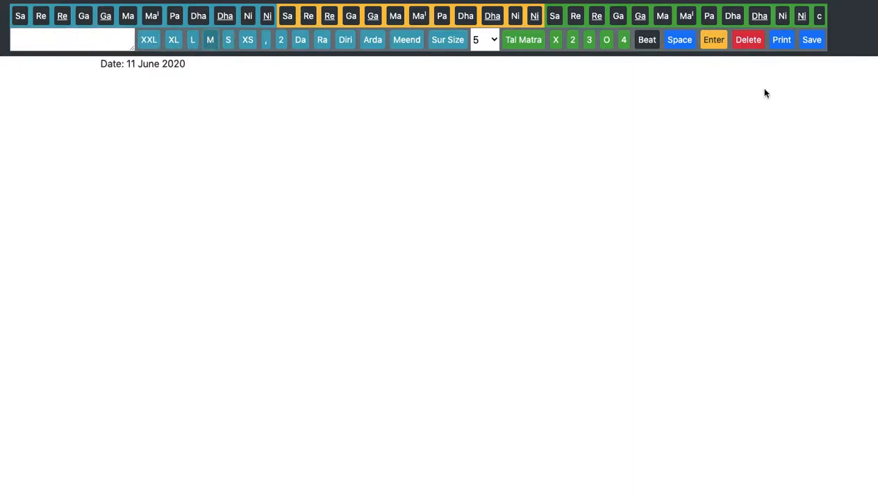
{"action": "left_click", "coordinate": [716, 41]}
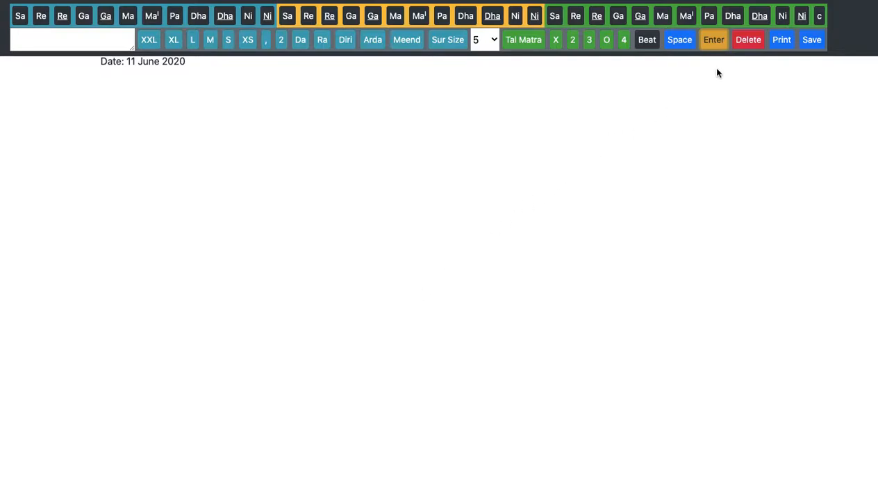
- Insert the title "Des Gat In Teental" in size XXL below the date, followed by a line break
{"action": "left_click", "coordinate": [102, 39]}
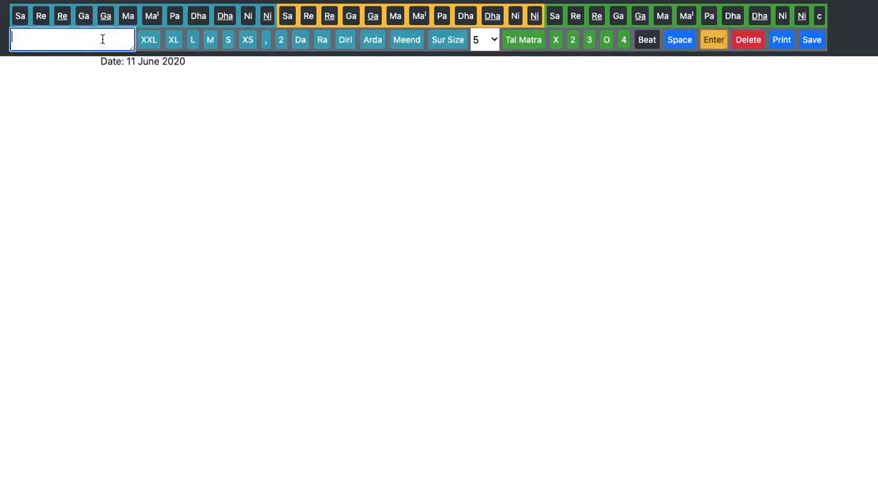
{"action": "type", "text": "Des Gat In Teental"}
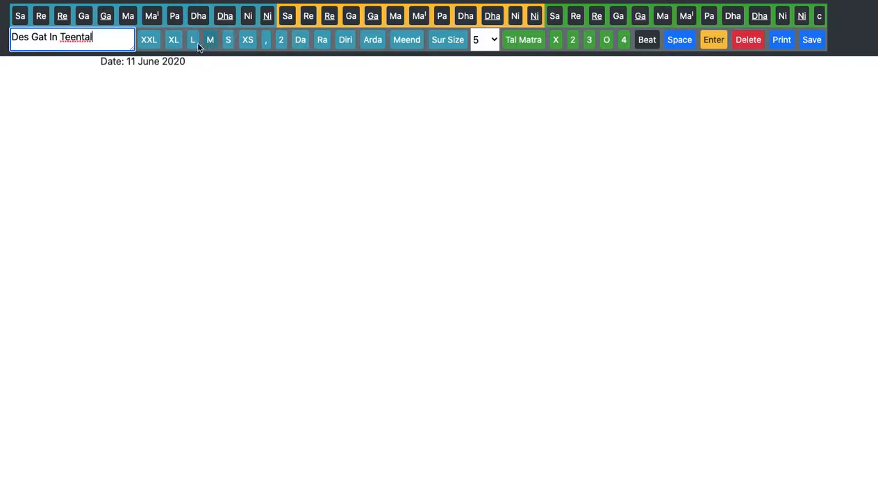
{"action": "left_click", "coordinate": [149, 40]}
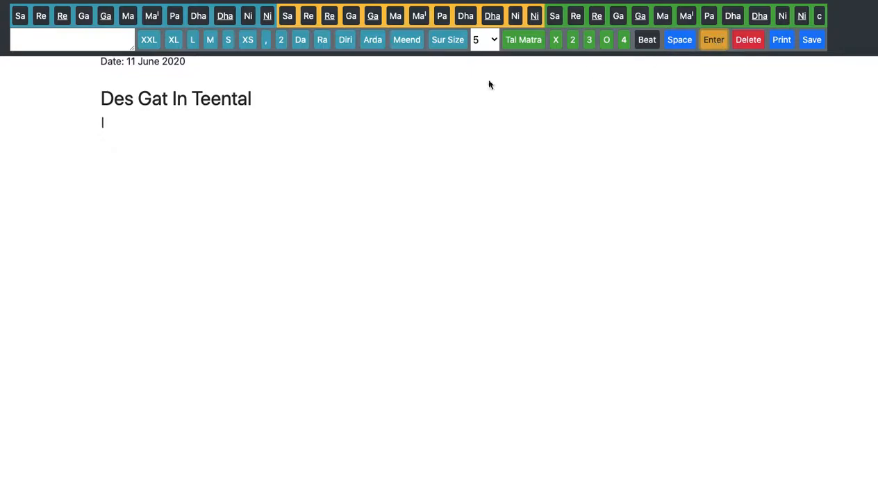
- Insert the text "Introduction:" in size L below the Des Gat In Teental title
{"action": "left_click", "coordinate": [76, 41]}
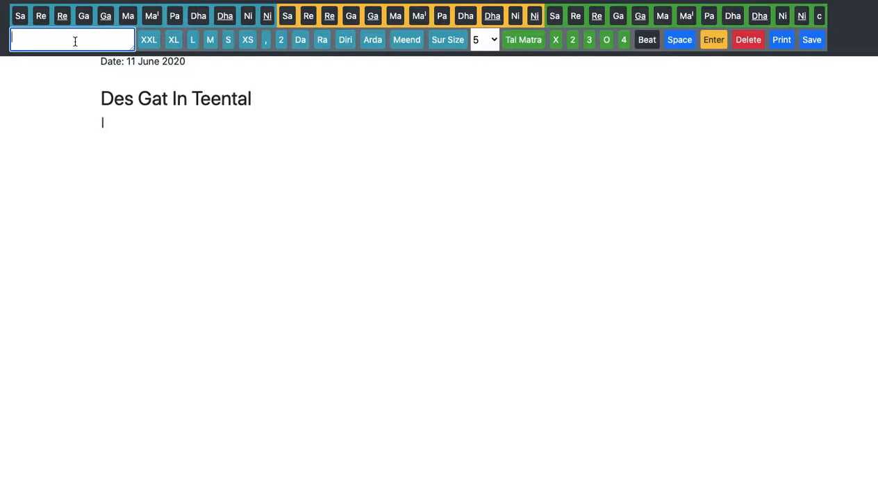
{"action": "type", "text": "Introduction:"}
{"action": "left_click", "coordinate": [193, 41]}
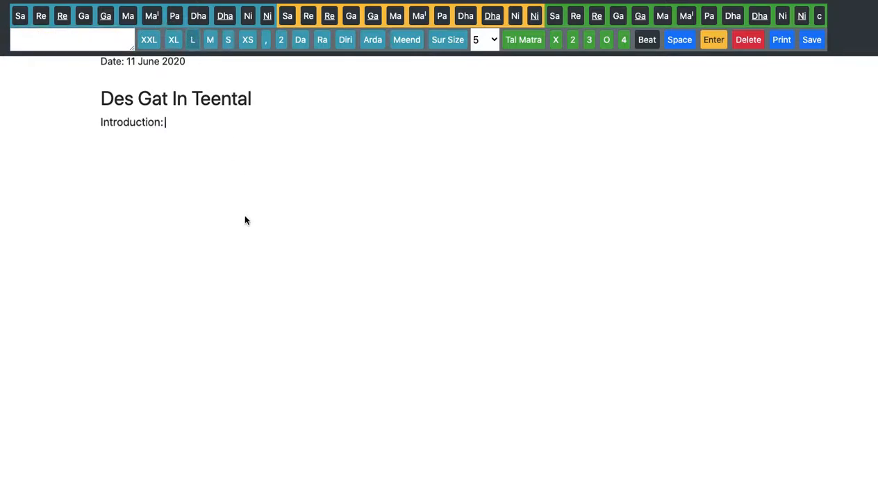
- Copy the "Introduction:" text, delete it from the page and paste it into the text entry box
{"action": "left_click_drag", "start_coordinate": [99, 123], "coordinate": [173, 125]}
{"action": "key", "text": "super+c"}
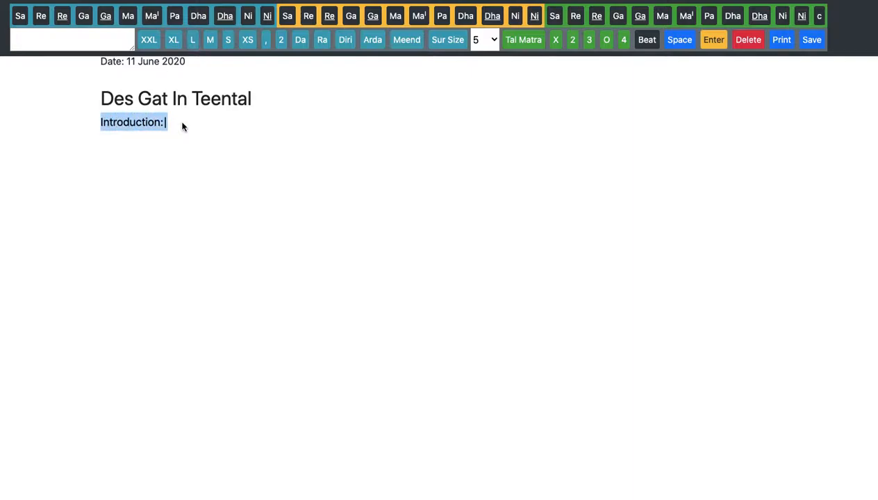
{"action": "left_click", "coordinate": [756, 42]}
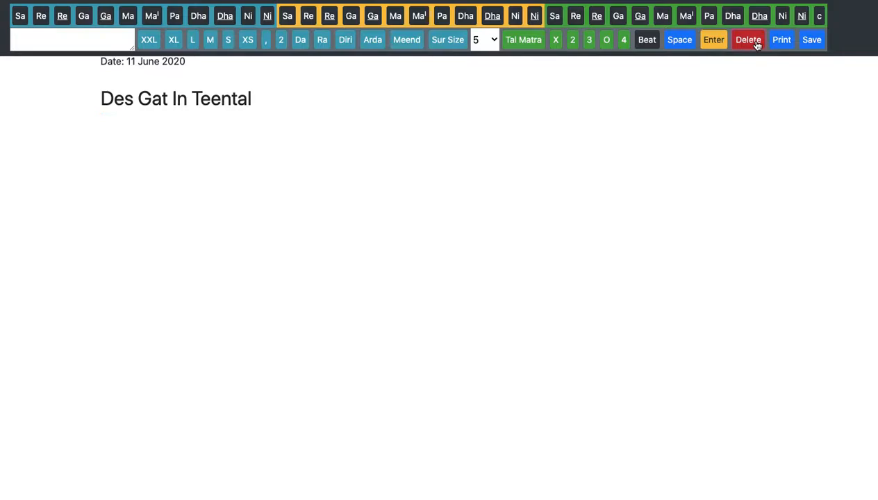
{"action": "left_click", "coordinate": [87, 37]}
{"action": "key", "text": "super+v"}
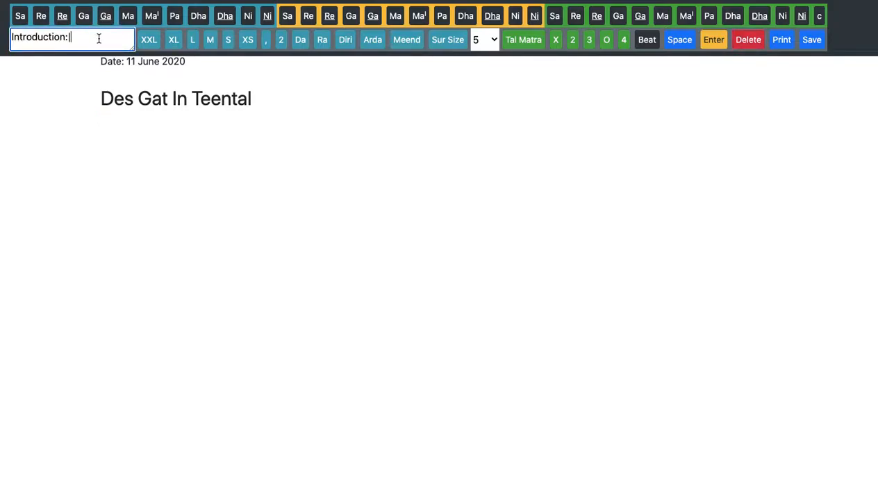
- Remove the stray cursor character and wrap "Introduction:" in <strong> and </strong> tags in the text entry box
{"action": "key", "text": "BackSpace"}
{"action": "key", "text": "Left"}
{"action": "key", "text": "Left"}
{"action": "key", "text": "Left"}
{"action": "key", "text": "Left"}
{"action": "key", "text": "Left"}
{"action": "key", "text": "Left"}
{"action": "key", "text": "Left"}
{"action": "key", "text": "Left"}
{"action": "key", "text": "Left"}
{"action": "key", "text": "Left"}
{"action": "key", "text": "Left"}
{"action": "key", "text": "Left"}
{"action": "key", "text": "Left"}
{"action": "type", "text": "<strong>"}
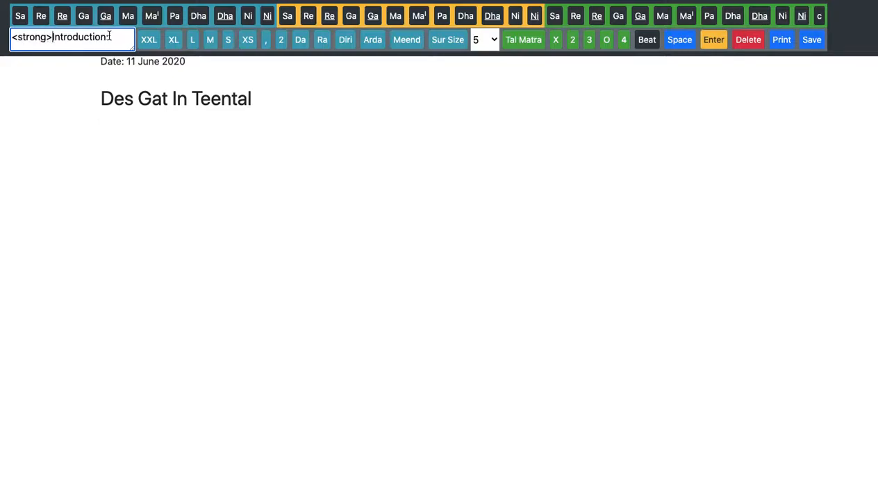
{"action": "left_click", "coordinate": [119, 38]}
{"action": "type", "text": "</strong>"}
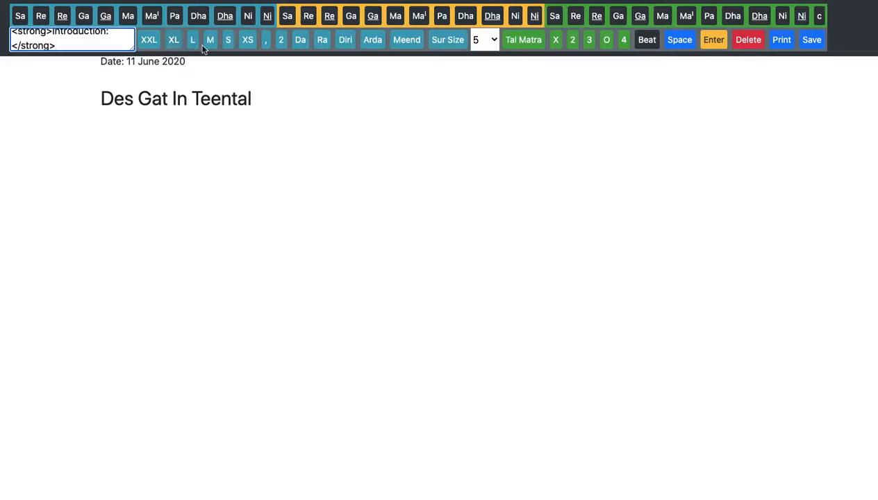
- Insert the bold introduction heading and "This gat I composed based on the Gat that I learned from my Guru" plus the guru's name in size L, ending the line
{"action": "left_click", "coordinate": [195, 42]}
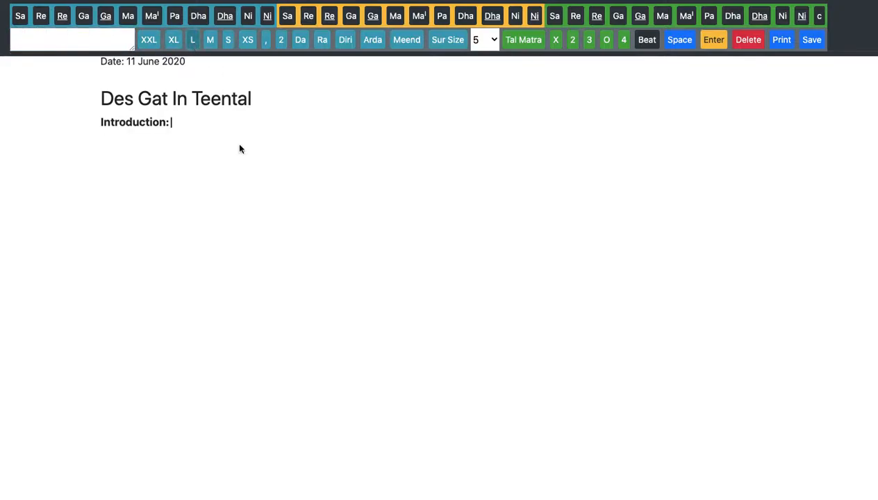
{"action": "left_click", "coordinate": [68, 42]}
{"action": "type", "text": "T"}
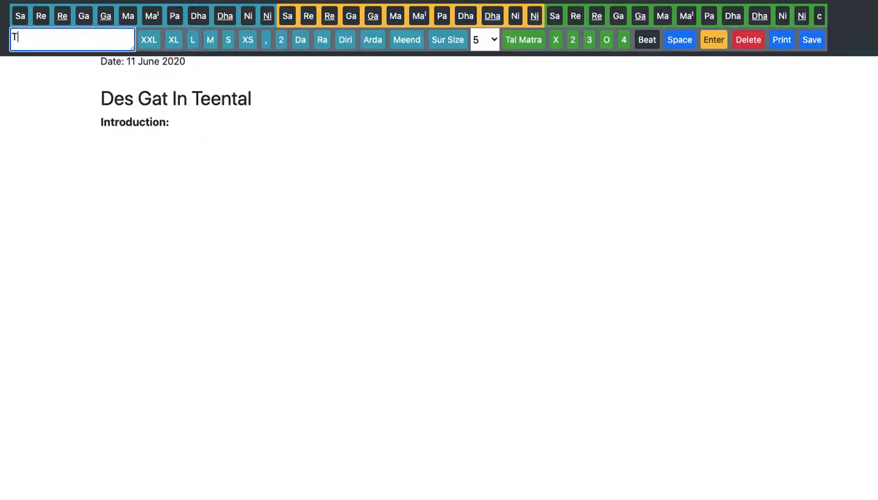
{"action": "type", "text": "his gat I composed "}
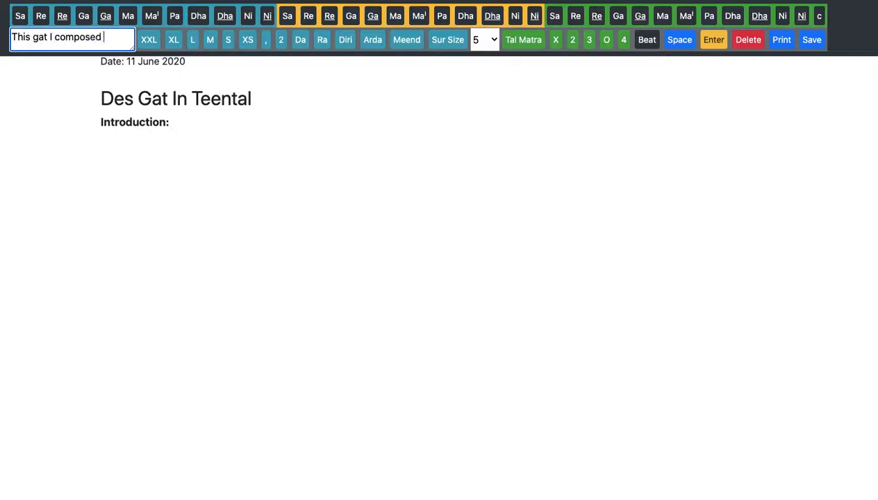
{"action": "type", "text": "based on the"}
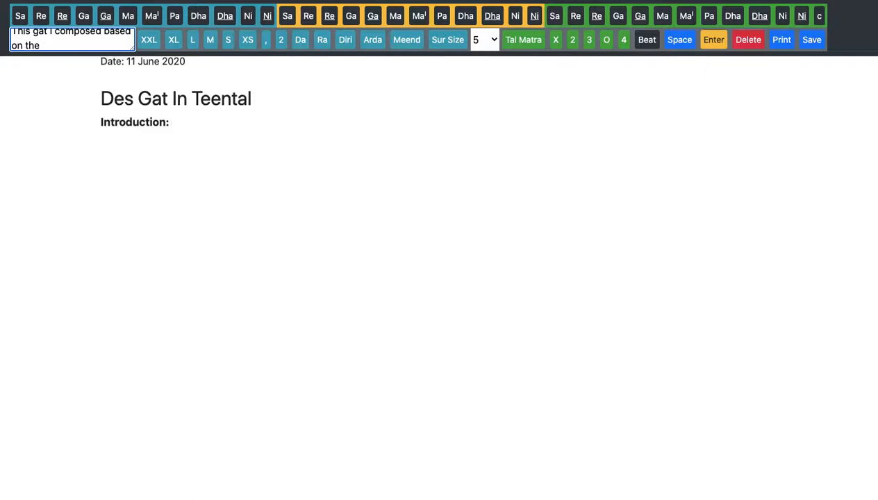
{"action": "type", "text": " Gat that I learned from my Guru"}
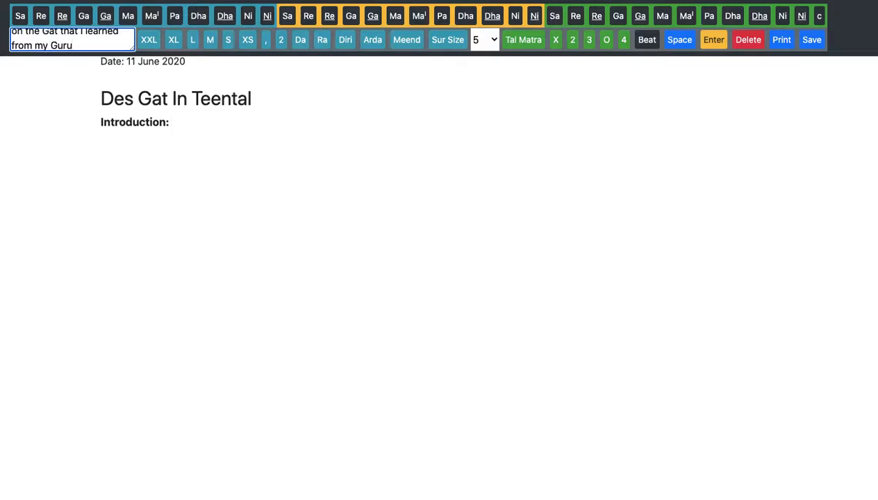
{"action": "type", "text": " Lt. Ustad Shamim Ahmed Khan."}
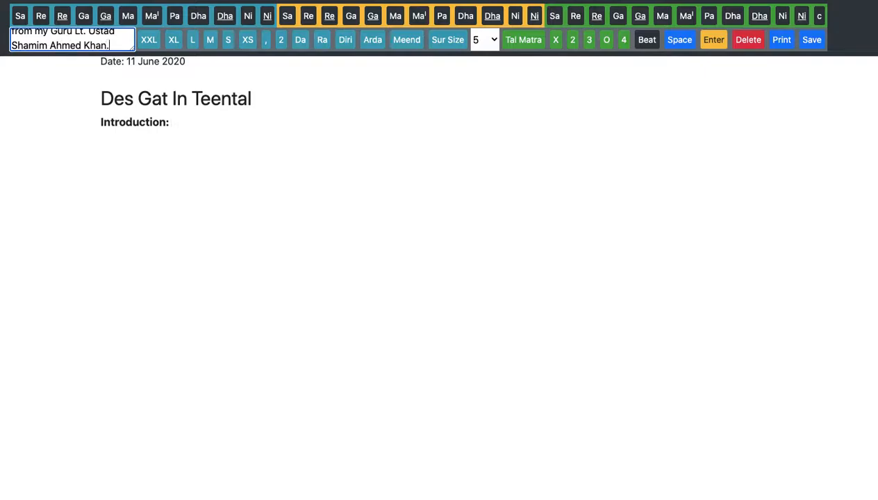
{"action": "left_click", "coordinate": [196, 43]}
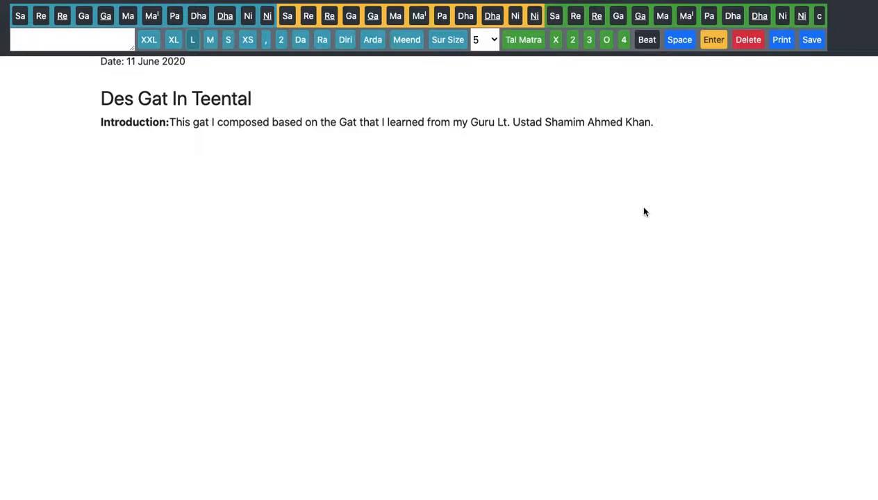
{"action": "left_click", "coordinate": [713, 40]}
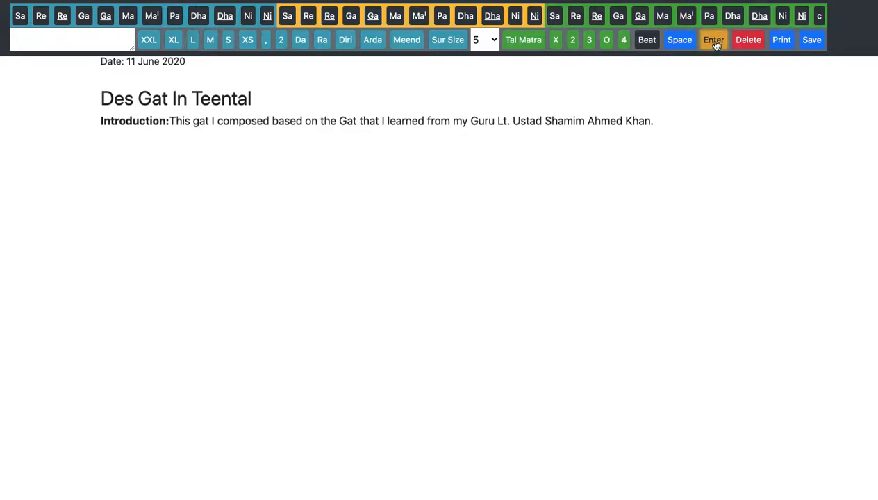
- Insert "I made a little alteration in this gat." in size S below the introduction, followed by a line break
{"action": "left_click", "coordinate": [111, 39]}
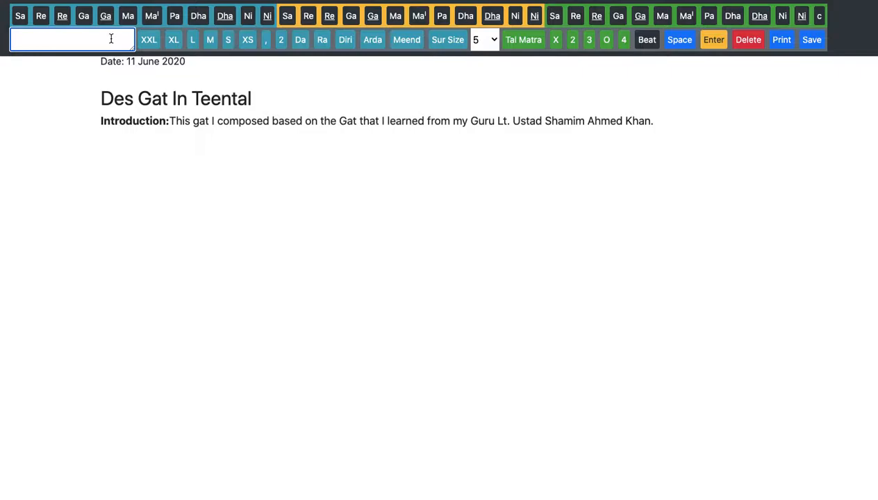
{"action": "type", "text": "I made"}
{"action": "type", "text": "ittle alte"}
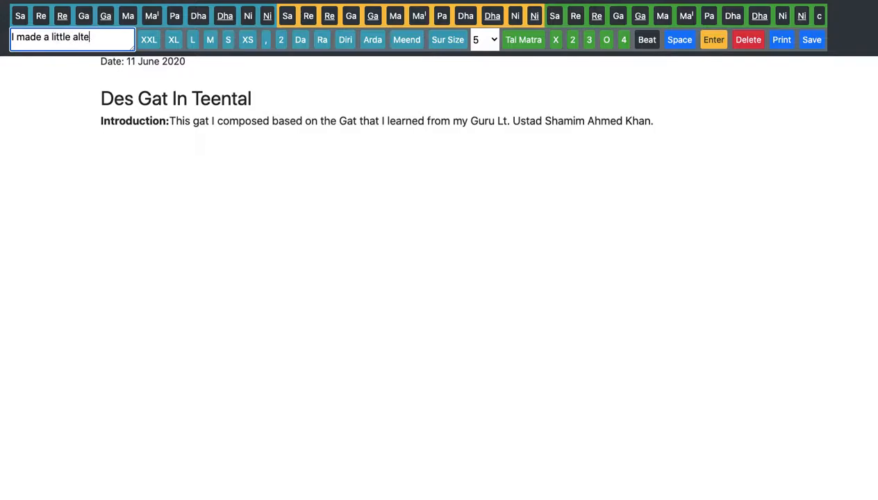
{"action": "type", "text": "ration in this gat."}
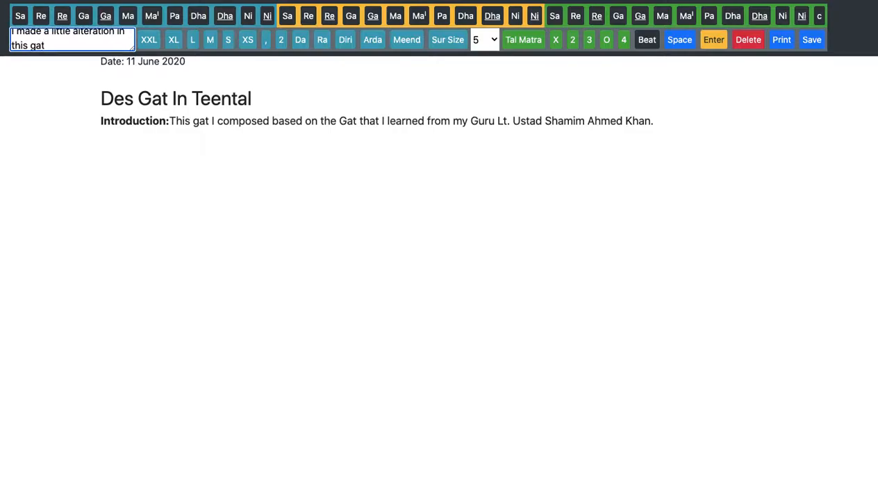
{"action": "left_click", "coordinate": [229, 41]}
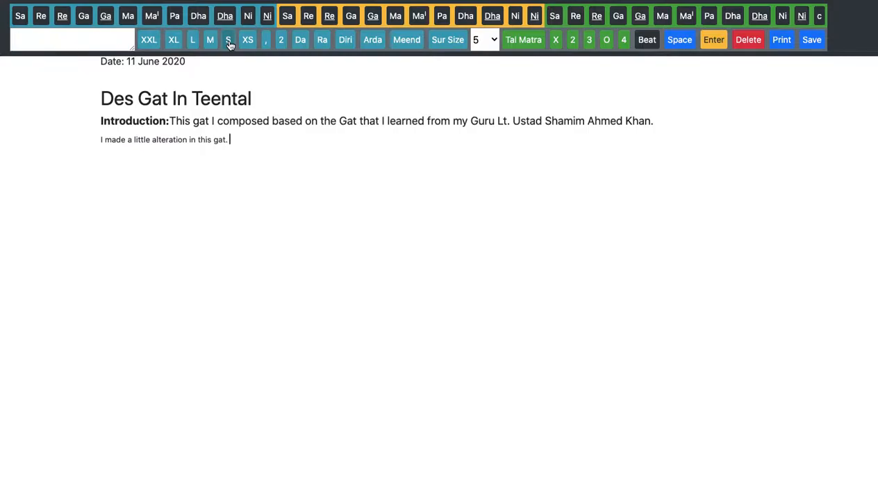
{"action": "left_click", "coordinate": [714, 41]}
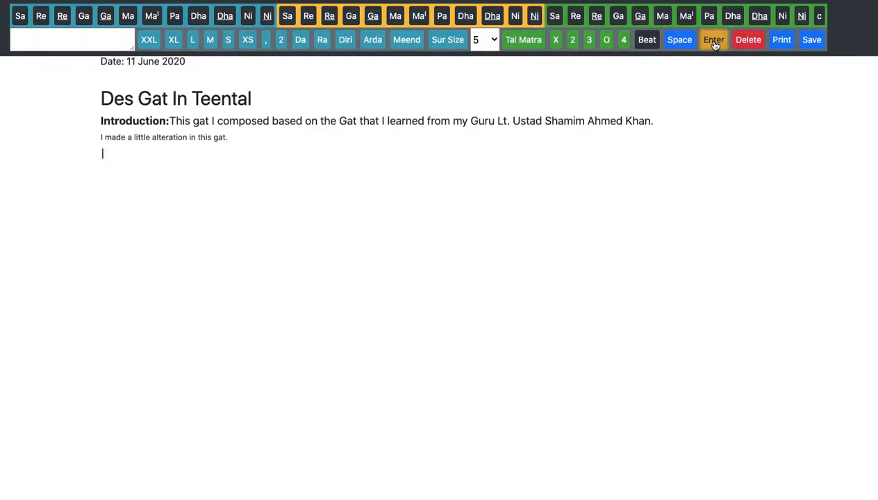
- Write the X section with middle-octave RR, PP, MP and komal Ni-Pa as spaced pairs, and close it with the 2 marker
{"action": "left_click", "coordinate": [556, 42]}
{"action": "double_click", "coordinate": [314, 23]}
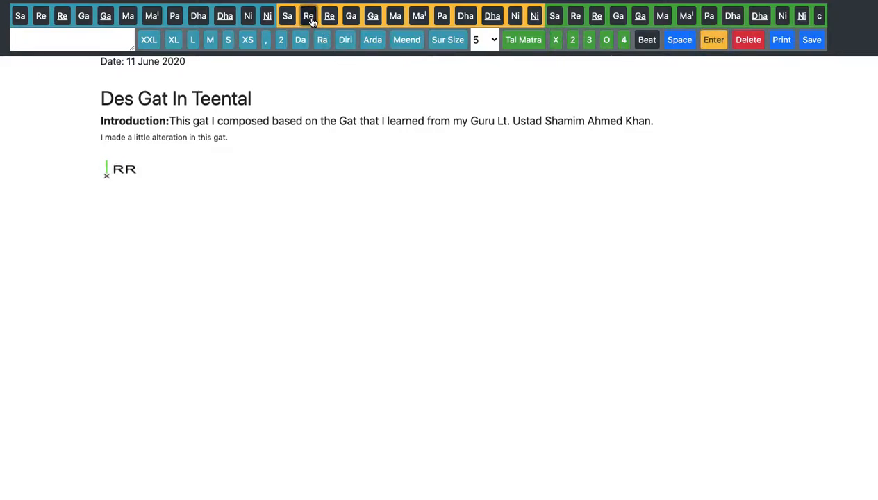
{"action": "left_click", "coordinate": [680, 42]}
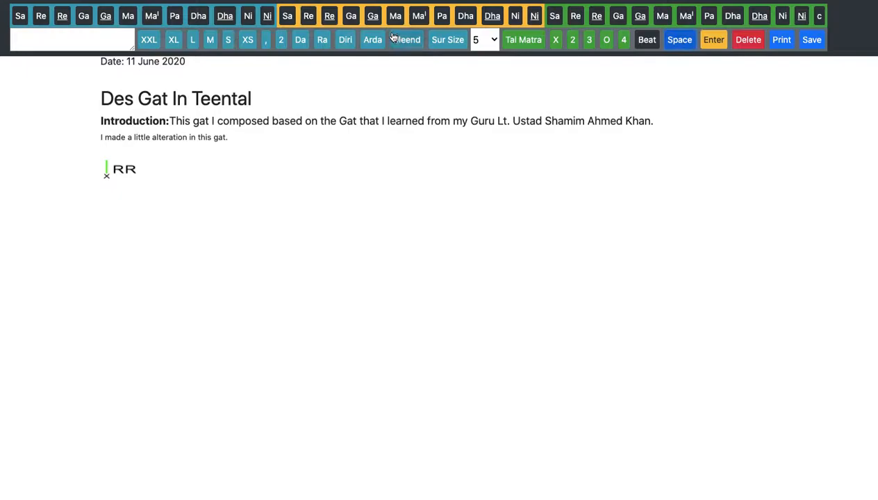
{"action": "double_click", "coordinate": [442, 17]}
{"action": "left_click", "coordinate": [680, 42]}
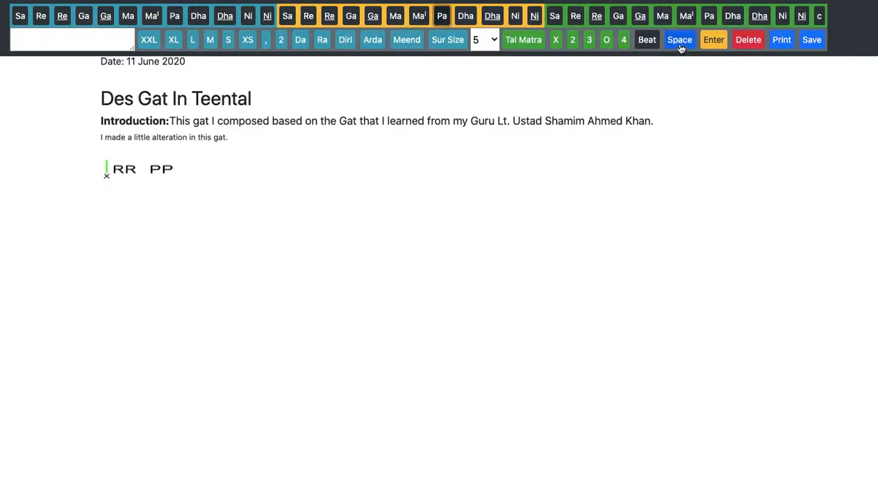
{"action": "left_click", "coordinate": [396, 17]}
{"action": "left_click", "coordinate": [442, 17]}
{"action": "left_click", "coordinate": [680, 42]}
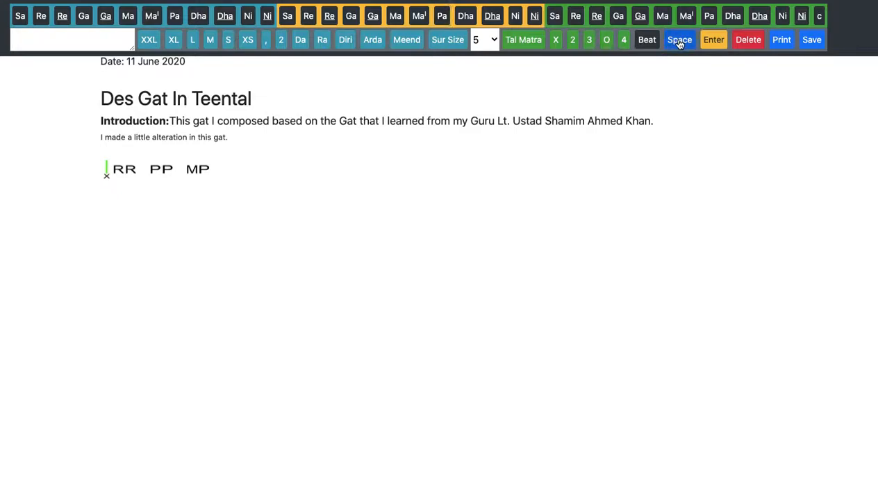
{"action": "left_click", "coordinate": [539, 19]}
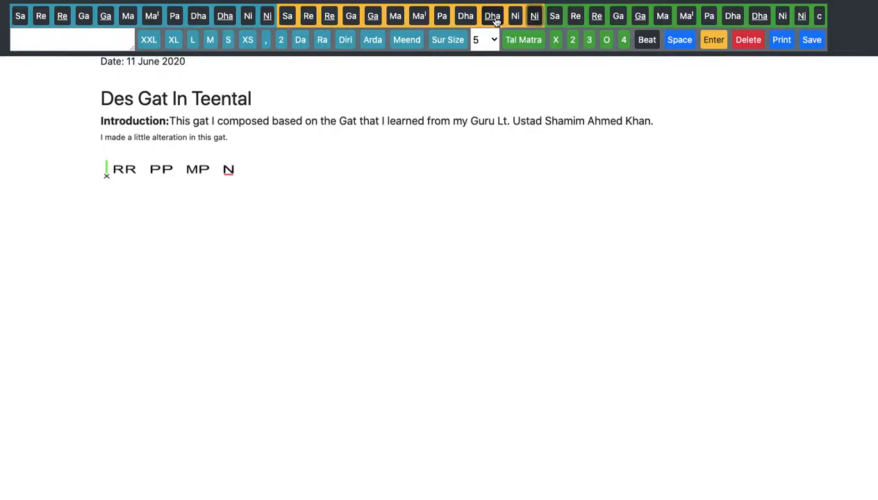
{"action": "left_click", "coordinate": [442, 18]}
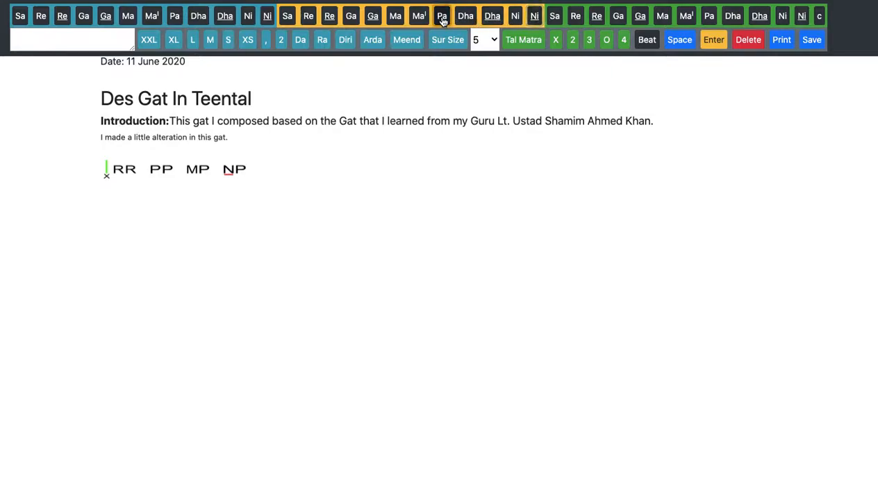
{"action": "left_click", "coordinate": [573, 40]}
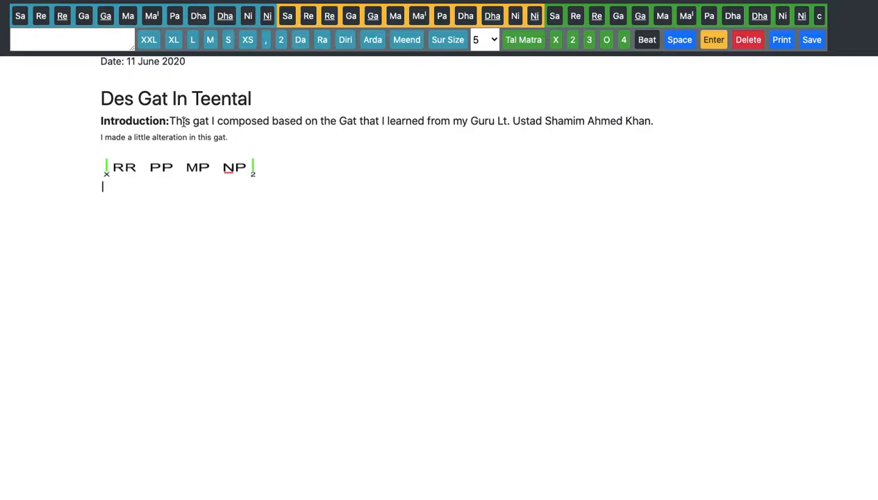
- Try placing the insertion point in the introduction lines, between the two R notes and after the last P
{"action": "left_click", "coordinate": [173, 121]}
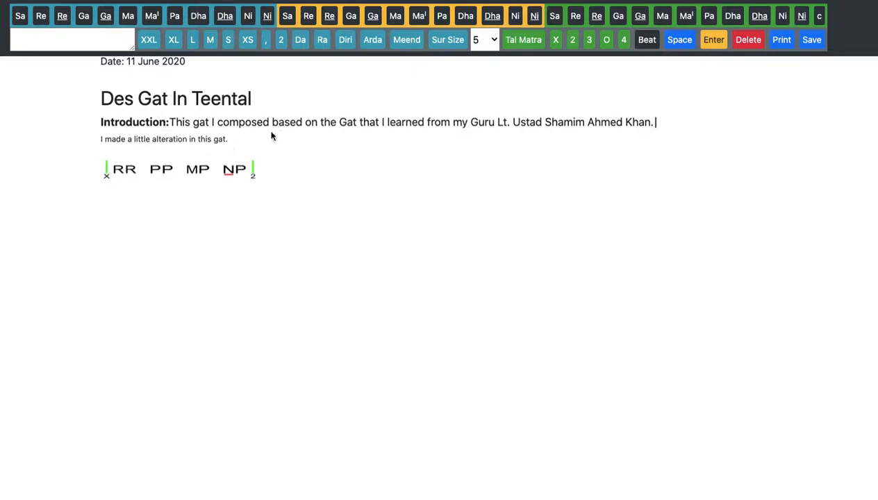
{"action": "left_click", "coordinate": [202, 139]}
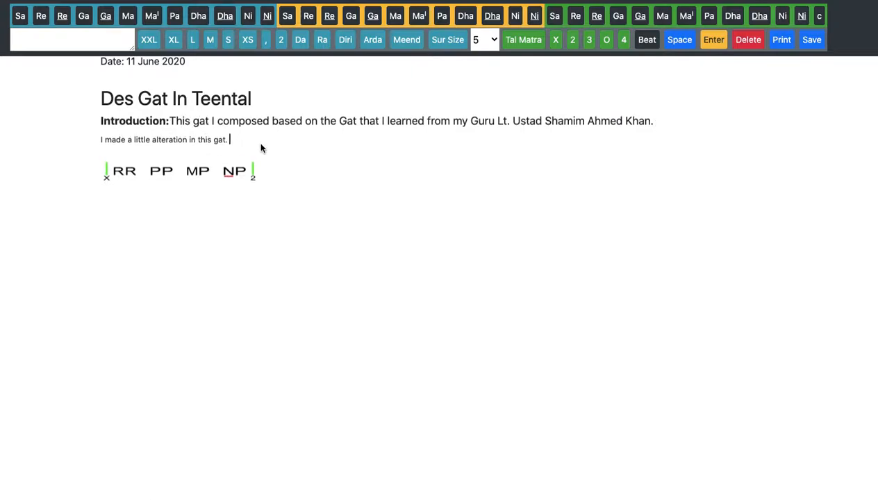
{"action": "left_click", "coordinate": [156, 126]}
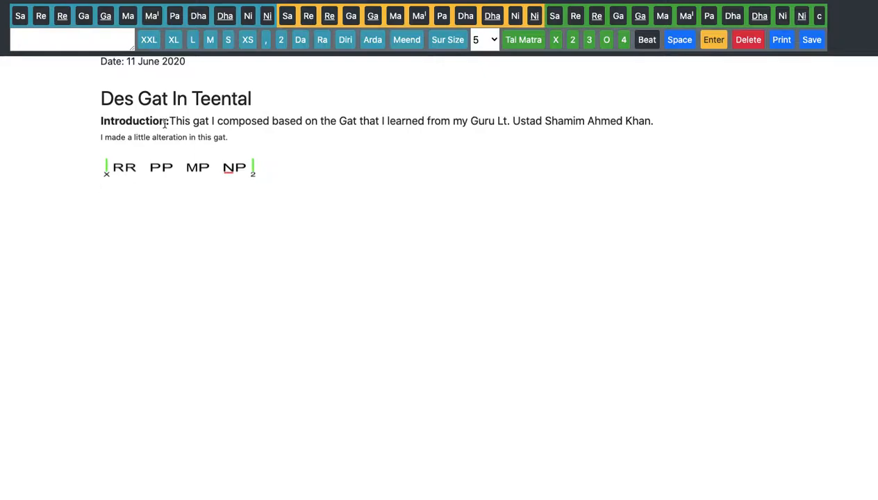
{"action": "left_click", "coordinate": [183, 122]}
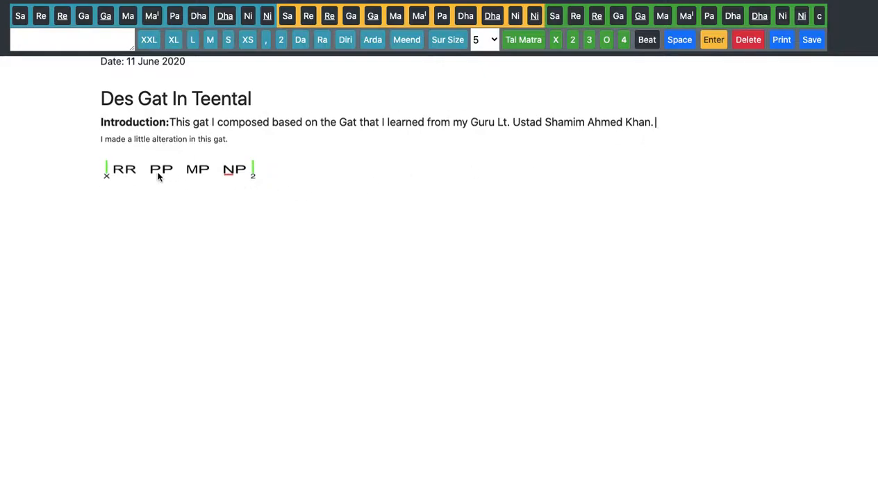
{"action": "left_click", "coordinate": [124, 170]}
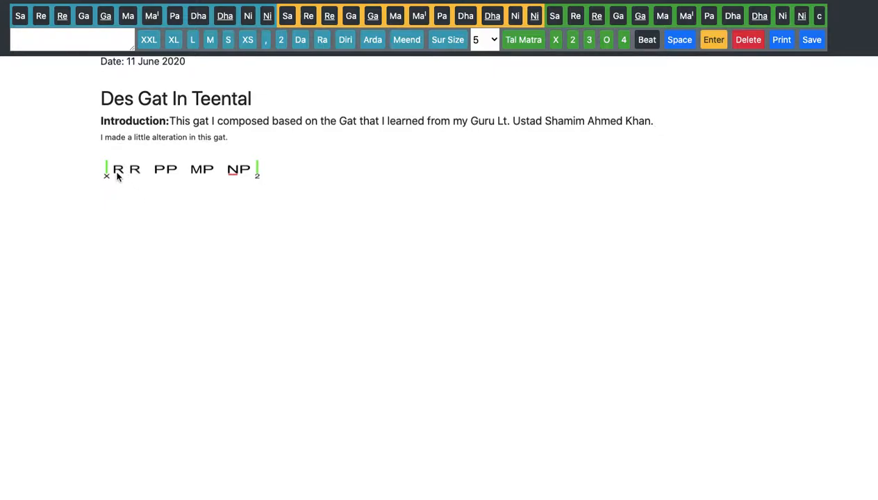
{"action": "left_click", "coordinate": [241, 170]}
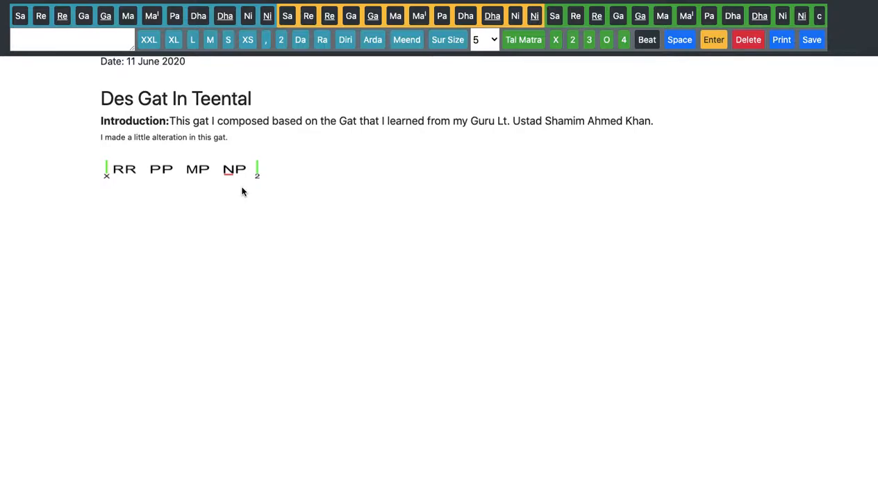
{"action": "left_click", "coordinate": [242, 188]}
- Remove the line break after the 2 marker and save the composition, acknowledging the confirmation
{"action": "left_click", "coordinate": [256, 171]}
{"action": "key", "text": "BackSpace"}
{"action": "left_click", "coordinate": [291, 185]}
{"action": "left_click", "coordinate": [814, 40]}
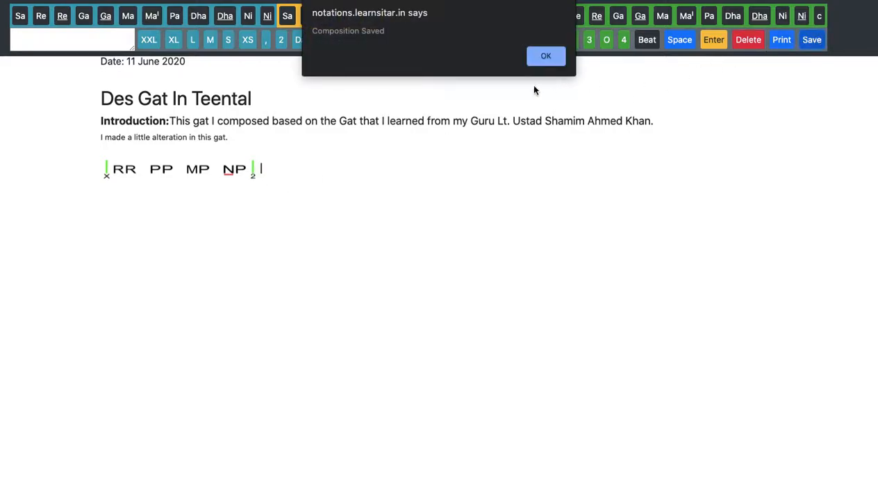
{"action": "left_click", "coordinate": [547, 57]}
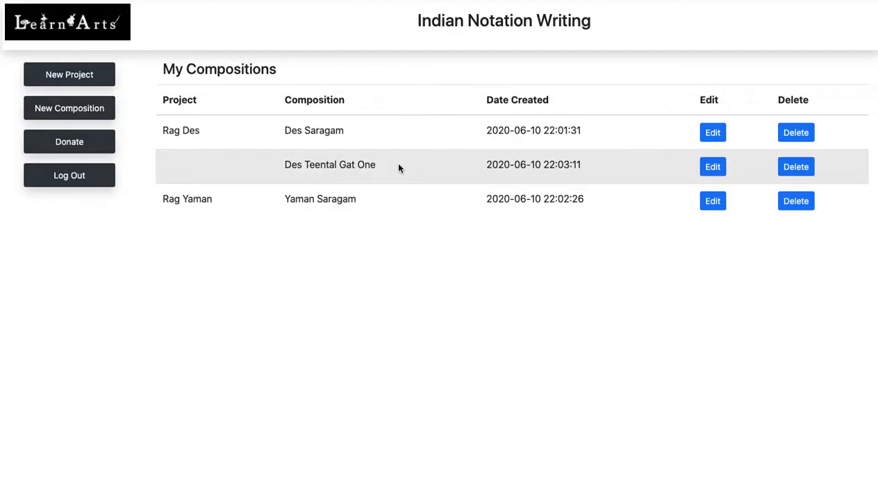
- Reopen Des Teental Gat One for editing and add middle-octave SS and komal Re-Ma as spaced pairs after the 2 marker
{"action": "left_click", "coordinate": [713, 166]}
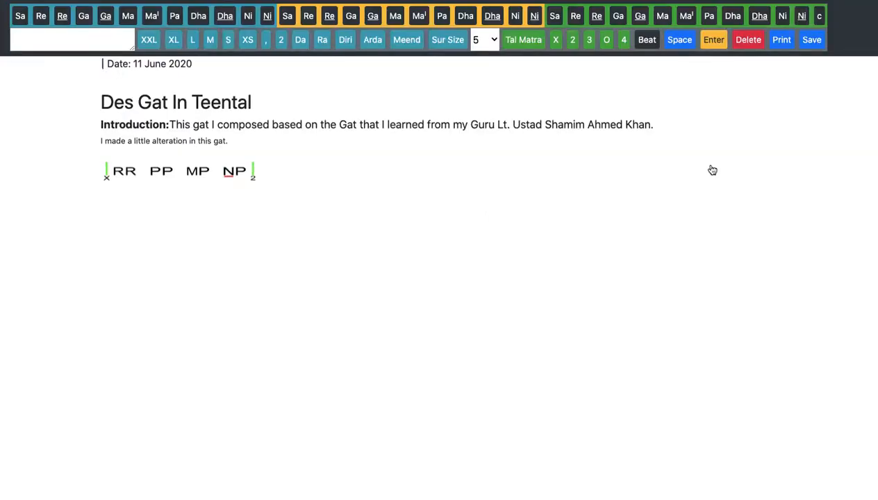
{"action": "left_click", "coordinate": [254, 169]}
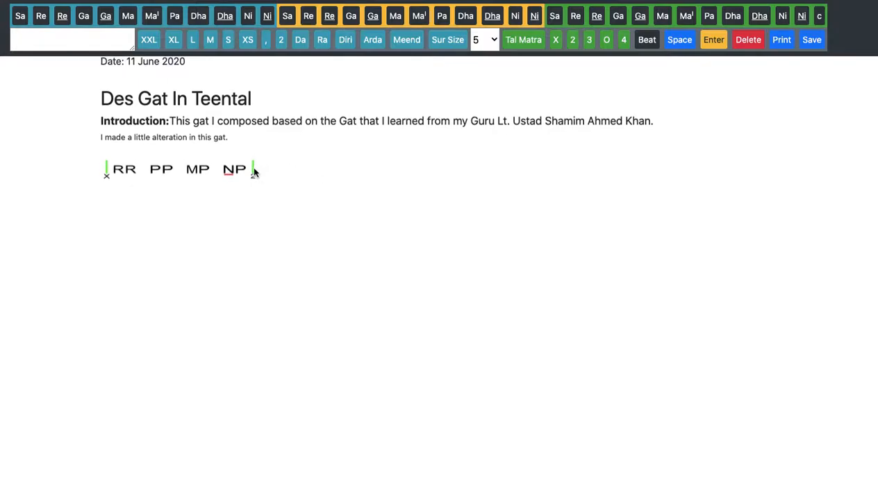
{"action": "left_click", "coordinate": [289, 16]}
{"action": "left_click", "coordinate": [289, 17]}
{"action": "left_click", "coordinate": [678, 40]}
{"action": "left_click", "coordinate": [310, 16]}
{"action": "left_click", "coordinate": [396, 17]}
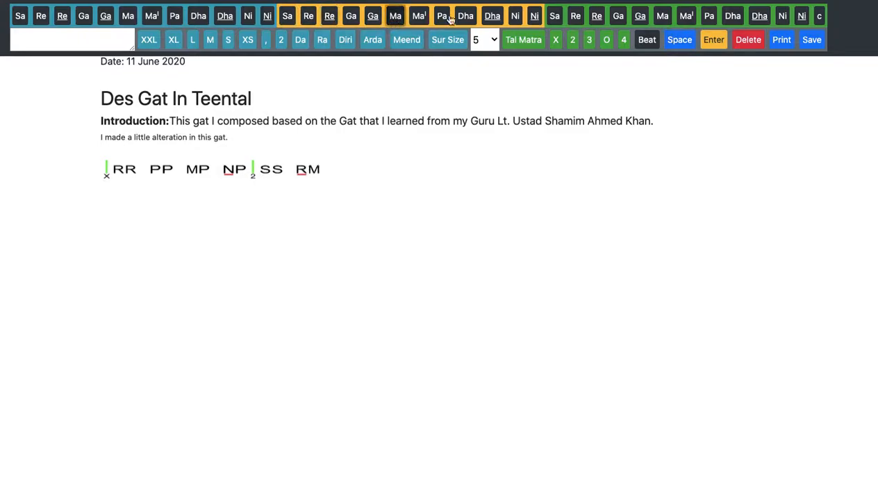
- Replace the komal Re before the last M with a plain middle-octave Re
{"action": "left_click", "coordinate": [307, 172]}
{"action": "left_click", "coordinate": [742, 44]}
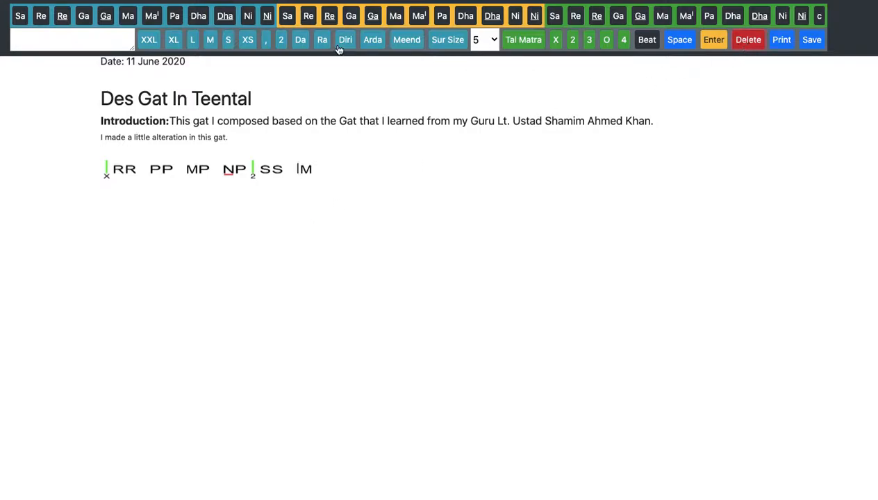
{"action": "left_click", "coordinate": [308, 15]}
- Continue the note line after RM with the spaced middle-octave pairs PD and MG
{"action": "left_click", "coordinate": [325, 169]}
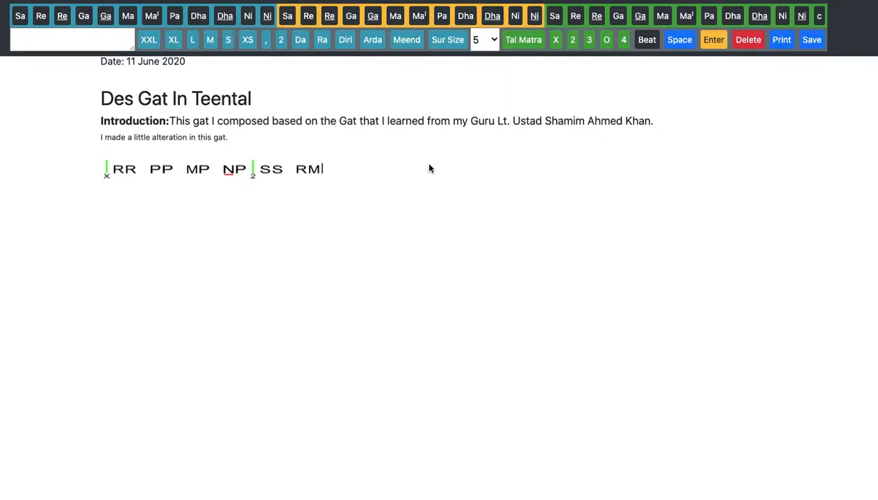
{"action": "left_click", "coordinate": [675, 44]}
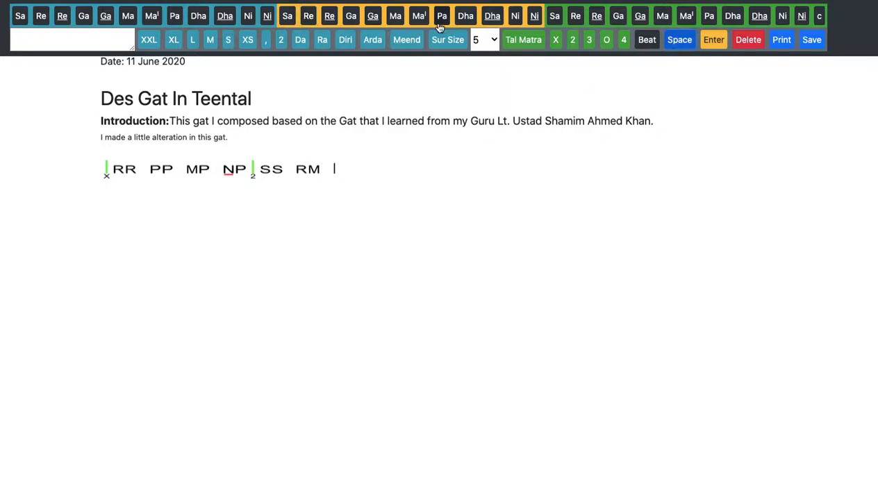
{"action": "left_click", "coordinate": [442, 17]}
{"action": "left_click", "coordinate": [466, 15]}
{"action": "left_click", "coordinate": [680, 39]}
{"action": "left_click", "coordinate": [397, 16]}
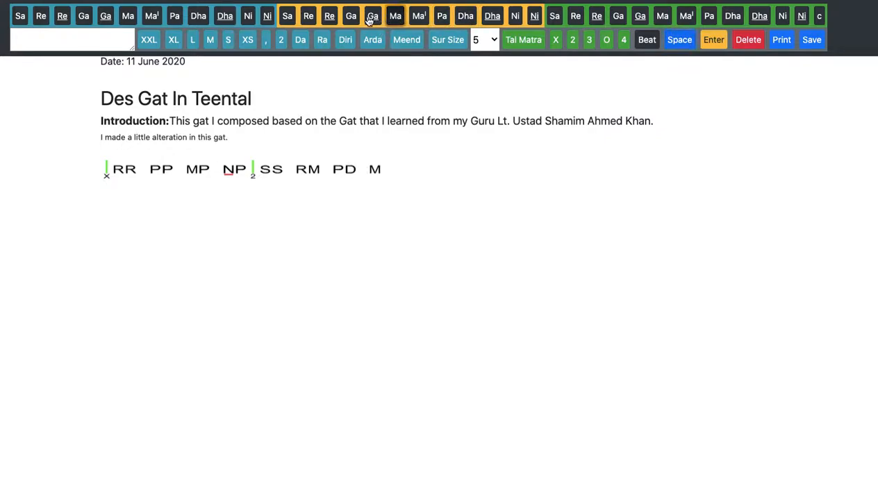
{"action": "left_click", "coordinate": [351, 15]}
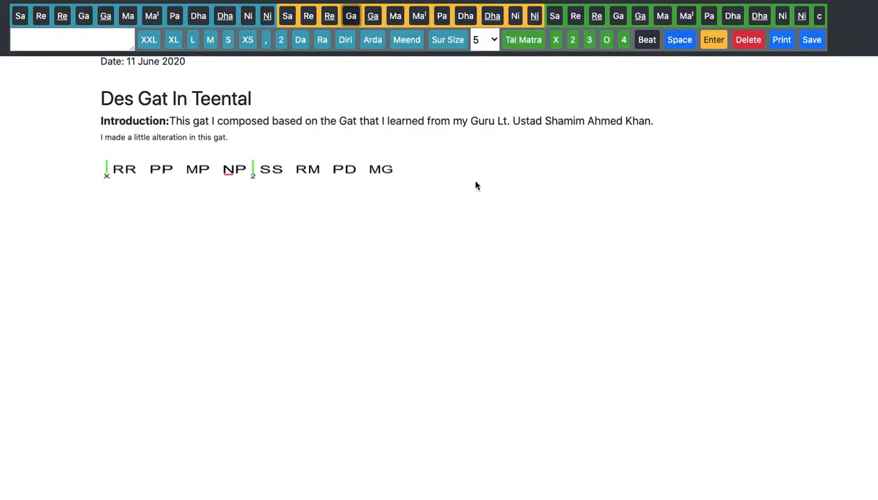
- Add the O tal marker, followed by two beat dashes, a space and the middle-octave pair PM
{"action": "left_click", "coordinate": [607, 42]}
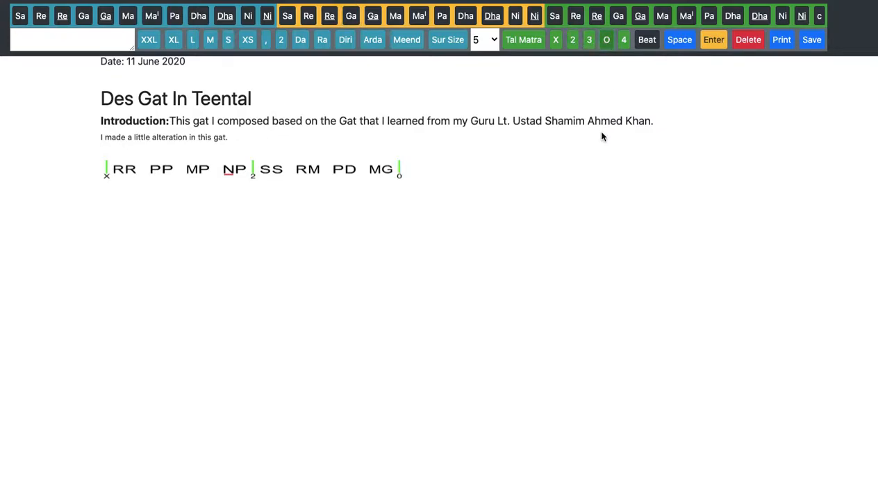
{"action": "left_click", "coordinate": [648, 45]}
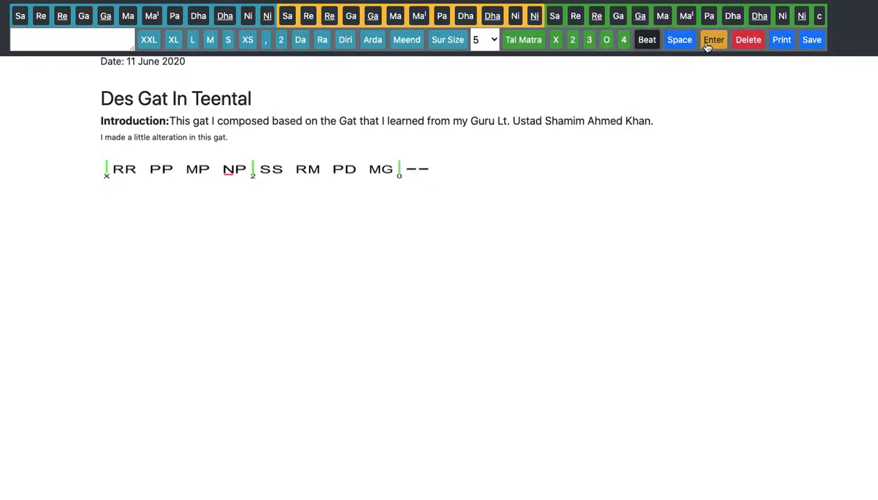
{"action": "left_click", "coordinate": [680, 41]}
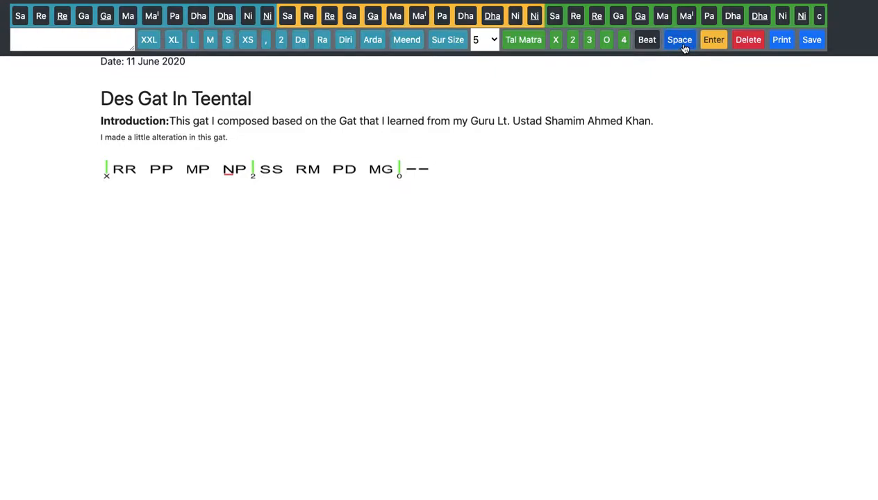
{"action": "left_click", "coordinate": [446, 18]}
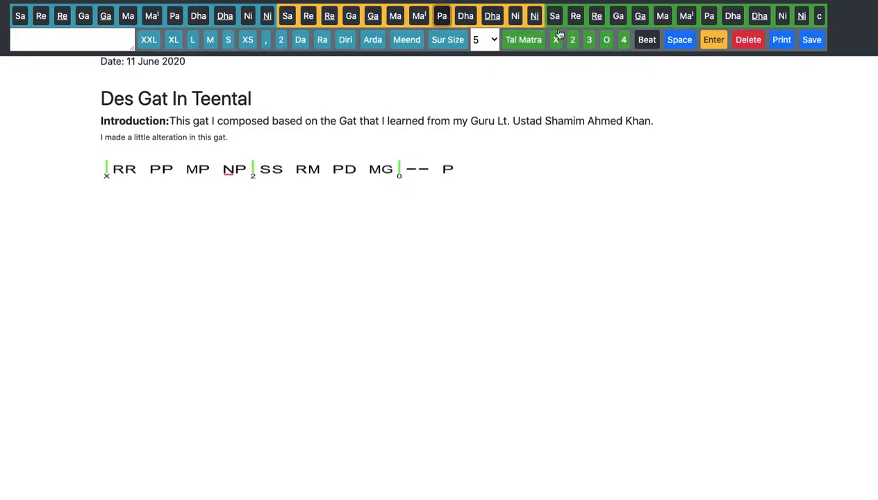
{"action": "left_click", "coordinate": [401, 19]}
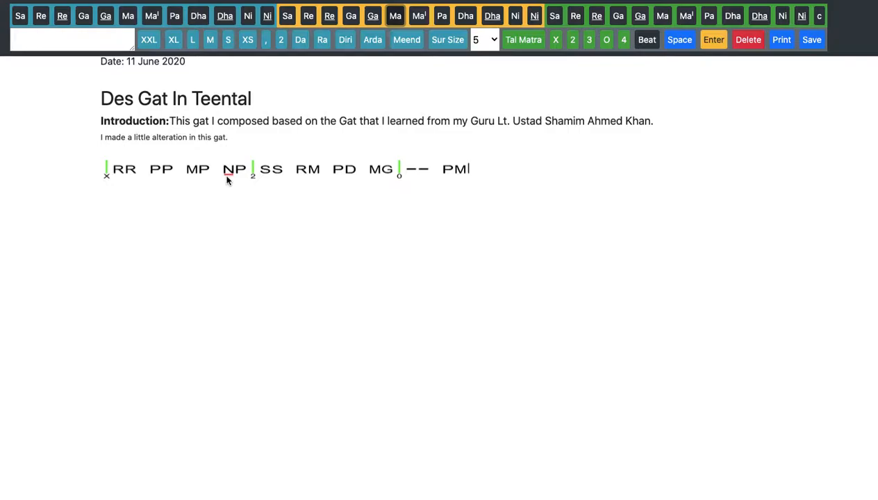
- Place Diri strokes beneath the RR and PP pairs, and Da and Ra strokes beneath MP and NP
{"action": "left_click", "coordinate": [348, 44]}
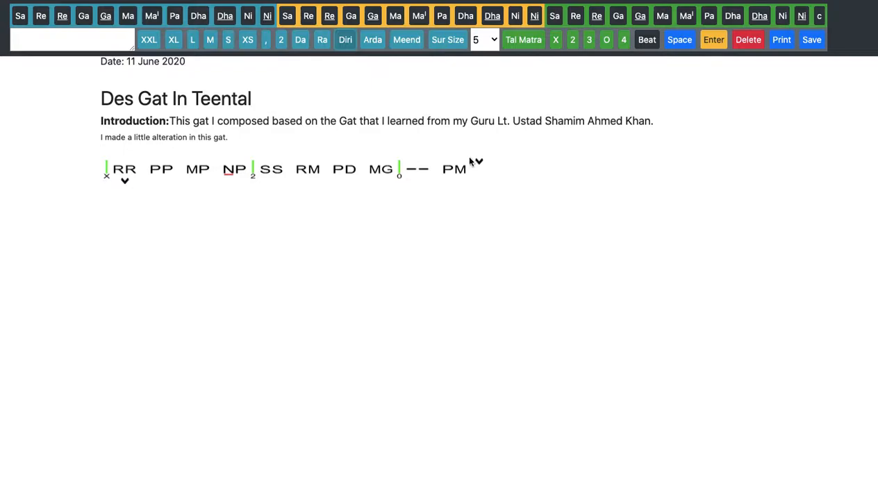
{"action": "left_click", "coordinate": [161, 181]}
{"action": "left_click", "coordinate": [300, 40]}
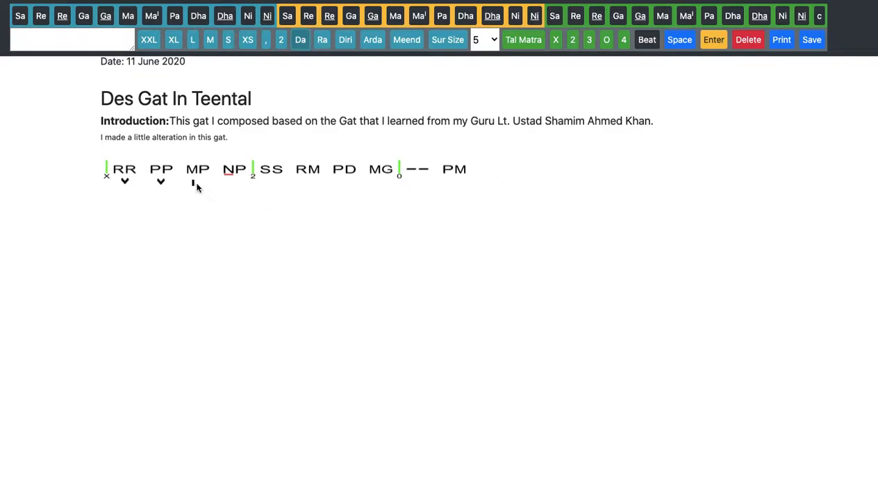
{"action": "left_click", "coordinate": [322, 39]}
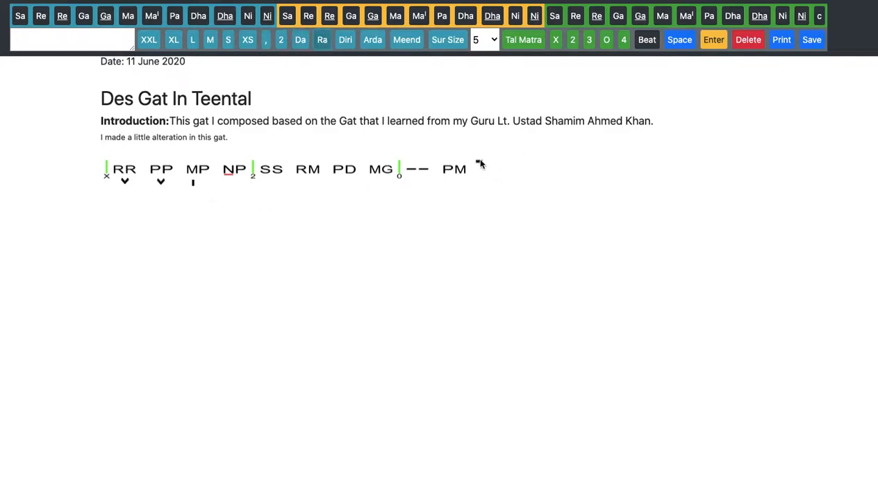
{"action": "mouse_move", "coordinate": [477, 165]}
{"action": "left_mouse_down"}
{"action": "mouse_move", "coordinate": [212, 212]}
{"action": "mouse_move", "coordinate": [198, 188]}
{"action": "mouse_move", "coordinate": [209, 185]}
{"action": "left_mouse_up"}
{"action": "left_click", "coordinate": [300, 39]}
{"action": "left_click_drag", "start_coordinate": [479, 164], "coordinate": [197, 201]}
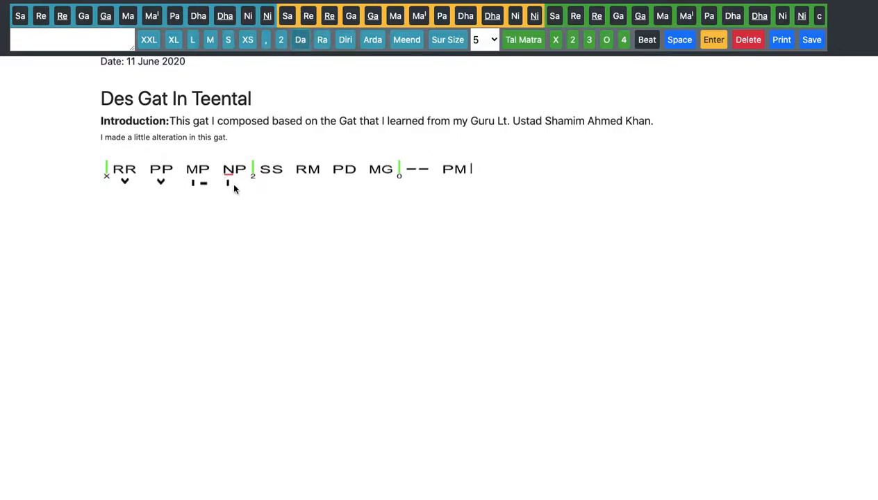
{"action": "left_click", "coordinate": [321, 39]}
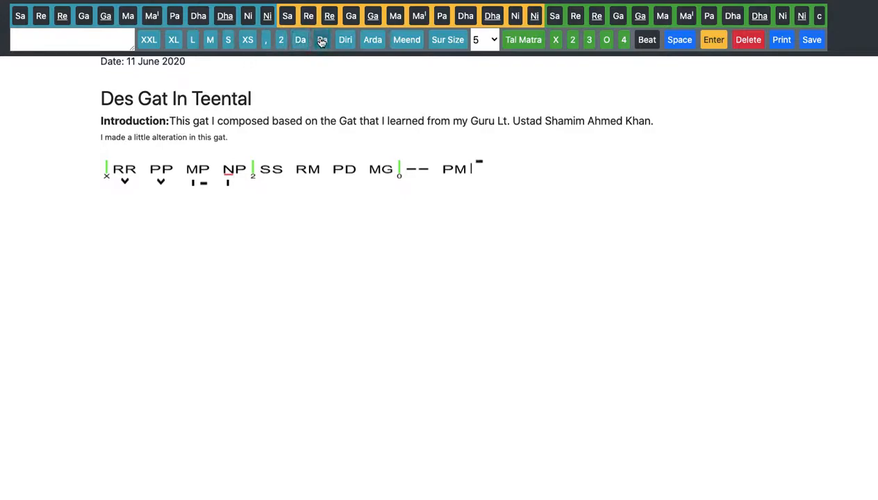
{"action": "left_click_drag", "start_coordinate": [482, 164], "coordinate": [246, 194]}
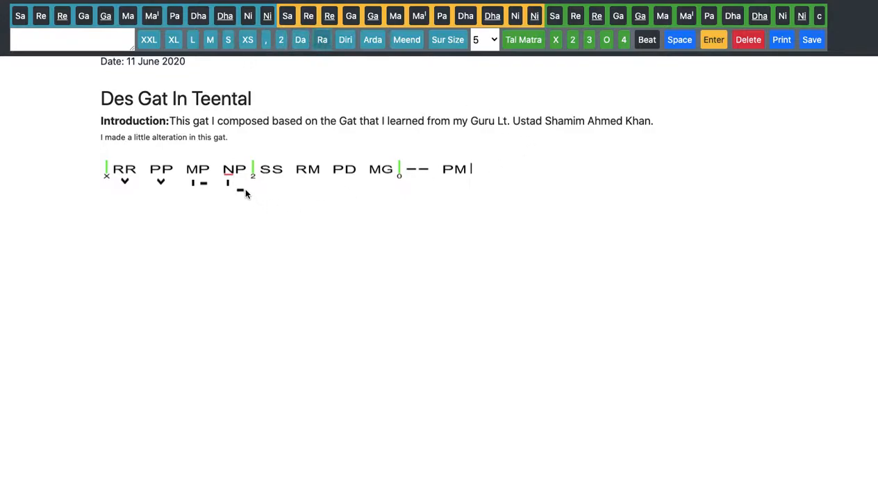
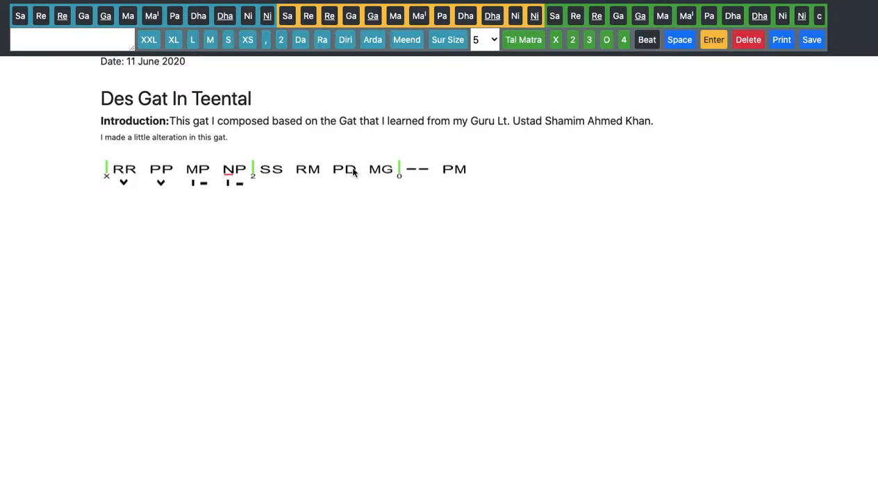
- Place a 2 mark above the D of PD and another above the P of PM
{"action": "left_click", "coordinate": [282, 40]}
{"action": "left_click_drag", "start_coordinate": [480, 165], "coordinate": [356, 164]}
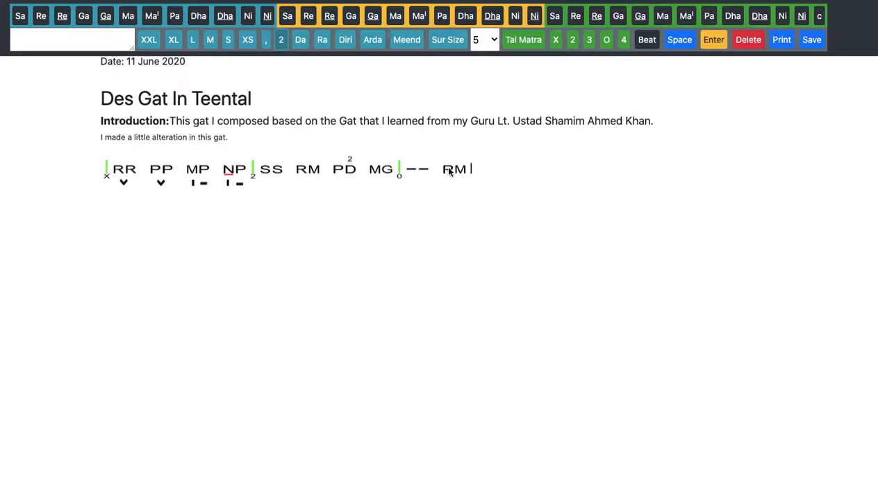
{"action": "left_click", "coordinate": [281, 40]}
- Try starting a second notation line with an X marker and a lower-octave komal Dha, then deleting that note
{"action": "left_click", "coordinate": [720, 47]}
{"action": "left_click", "coordinate": [558, 43]}
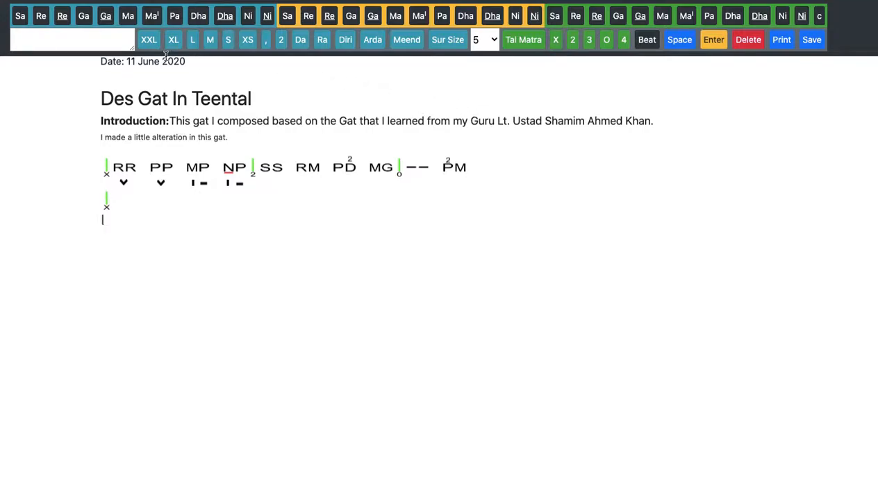
{"action": "left_click", "coordinate": [226, 21]}
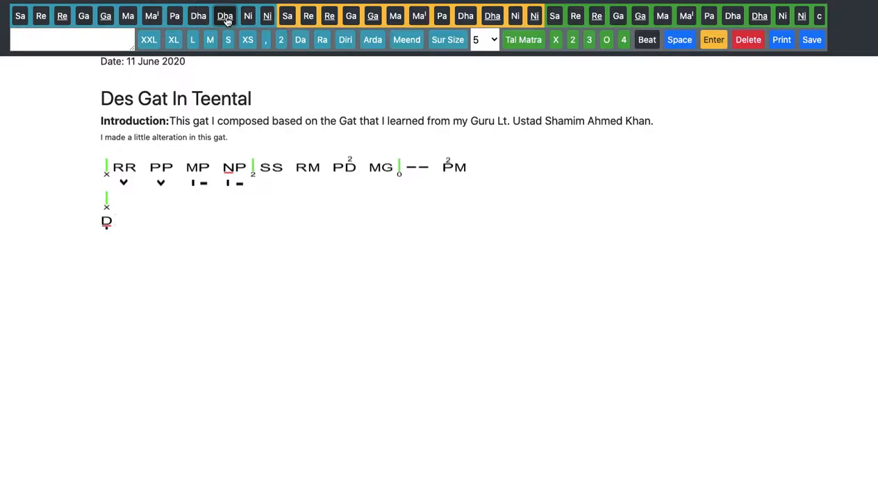
{"action": "left_click", "coordinate": [748, 41]}
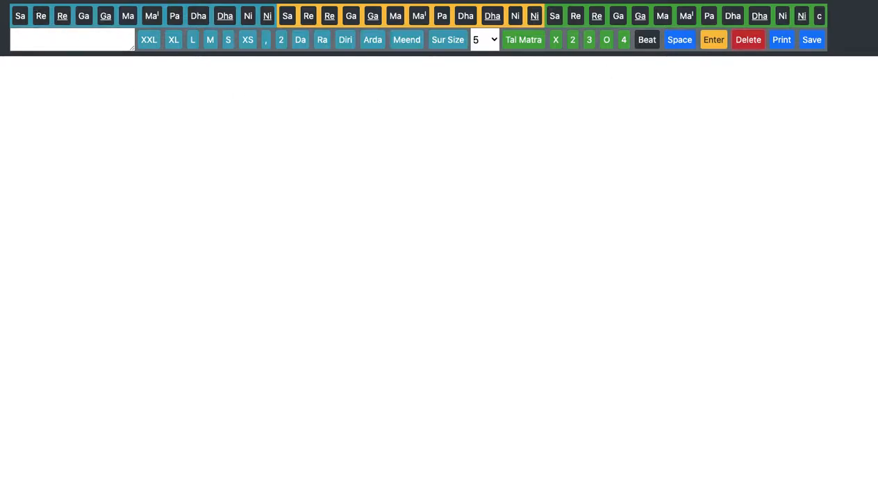
- Reopen Des Teental Gat One from the compositions list and add the middle-octave pair SR and a space after the 2 marker
{"action": "key", "text": "alt+Left"}
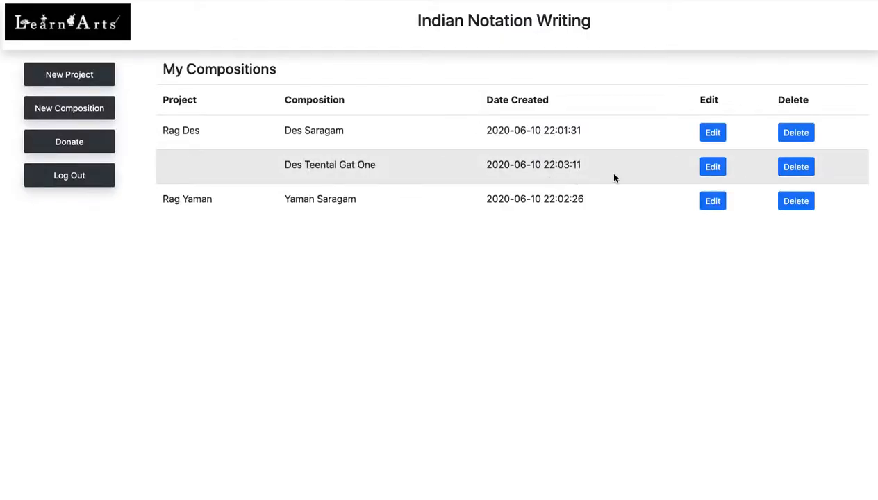
{"action": "left_click", "coordinate": [716, 168]}
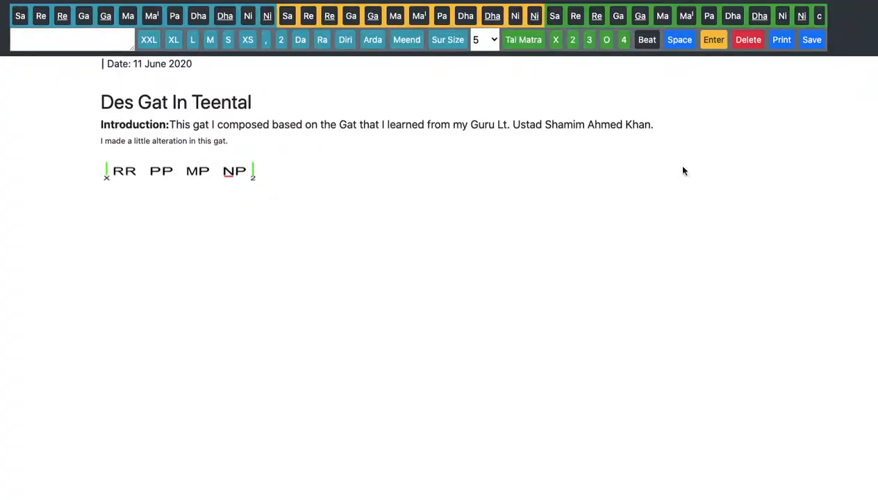
{"action": "left_click", "coordinate": [263, 174]}
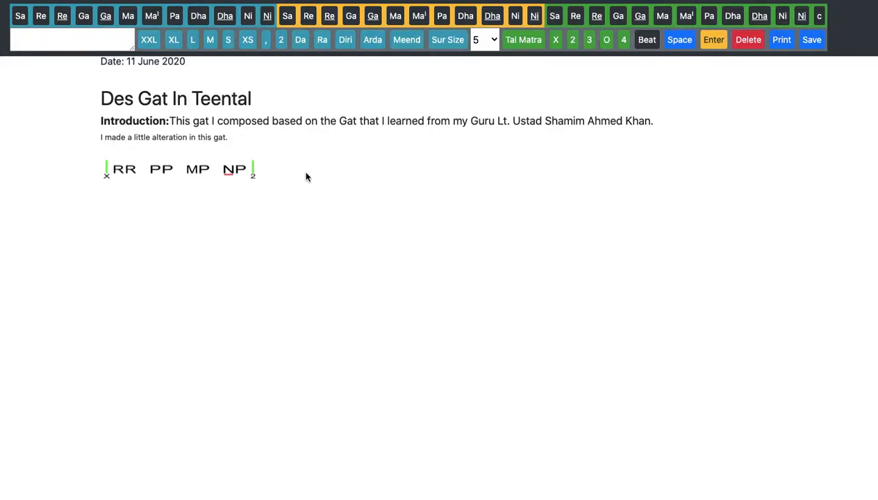
{"action": "left_click", "coordinate": [288, 17]}
{"action": "left_click", "coordinate": [306, 19]}
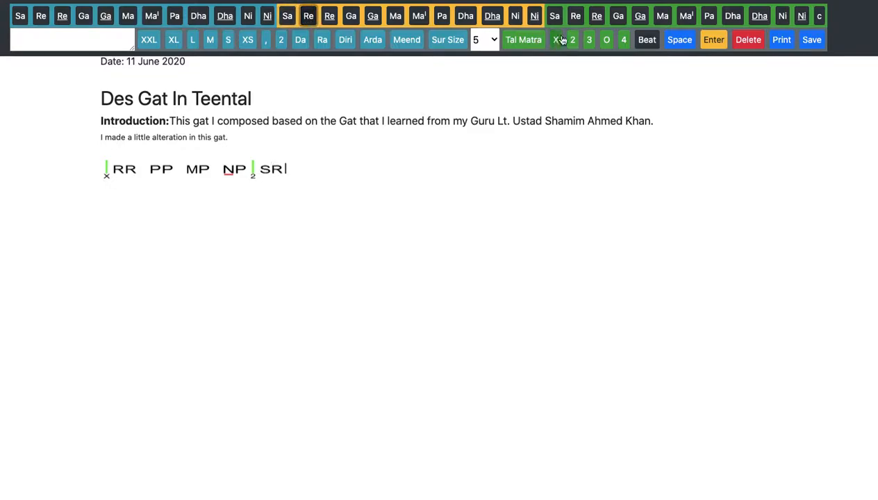
{"action": "left_click", "coordinate": [679, 42]}
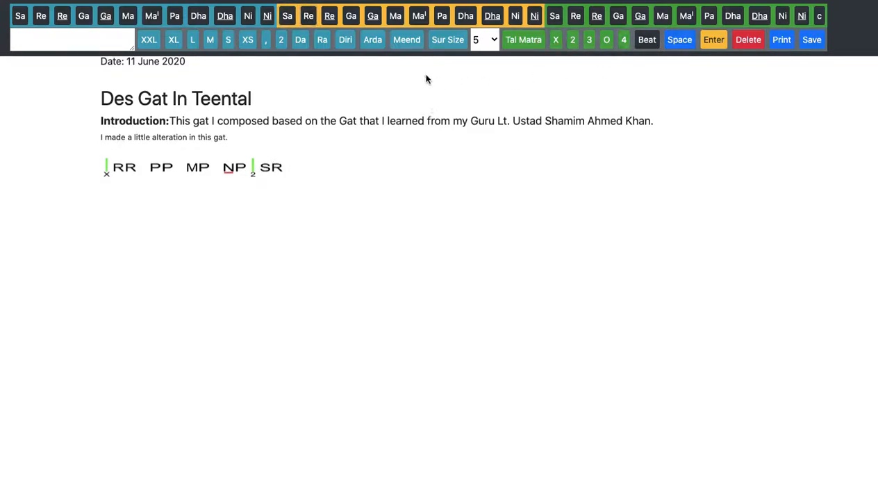
- Place one Diri stroke beneath the RR pair and another beneath the PP pair
{"action": "left_click", "coordinate": [347, 45]}
{"action": "left_click_drag", "start_coordinate": [291, 161], "coordinate": [128, 185]}
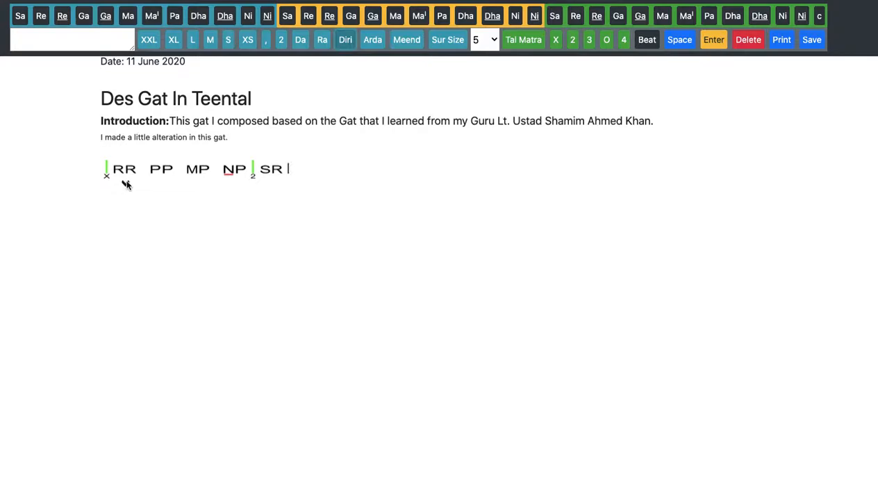
{"action": "left_click", "coordinate": [340, 41]}
{"action": "left_click_drag", "start_coordinate": [295, 162], "coordinate": [165, 188]}
- Place Da and Ra strokes beneath the MP pair and a 2 mark above the komal Ni of NP
{"action": "left_click", "coordinate": [301, 39]}
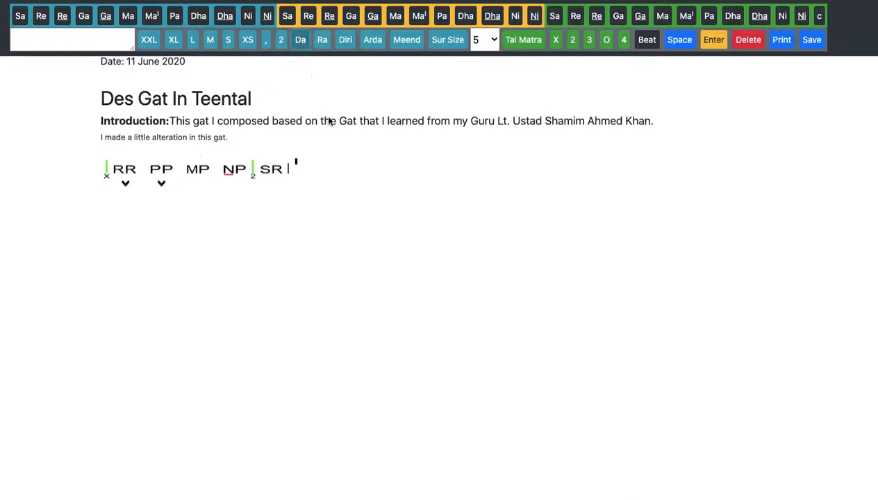
{"action": "left_click_drag", "start_coordinate": [296, 163], "coordinate": [198, 186]}
{"action": "left_click", "coordinate": [322, 40]}
{"action": "left_click_drag", "start_coordinate": [297, 162], "coordinate": [209, 186]}
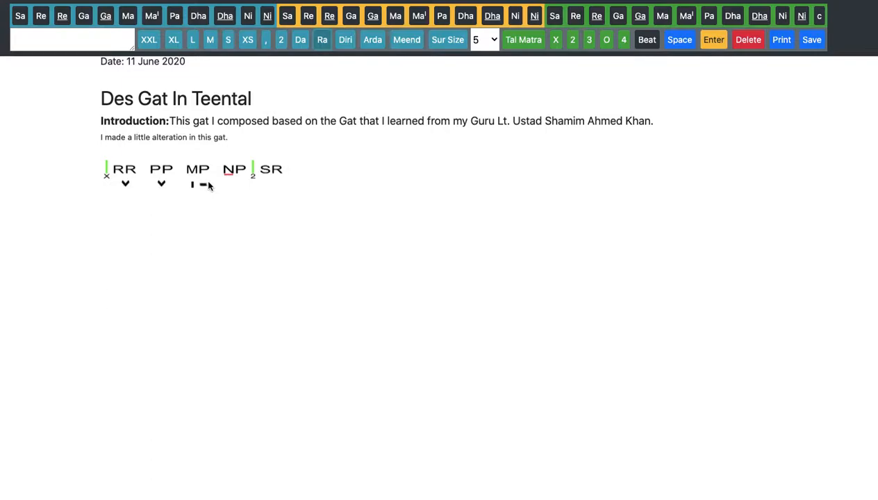
{"action": "left_click", "coordinate": [281, 40]}
{"action": "left_click_drag", "start_coordinate": [302, 170], "coordinate": [233, 165]}
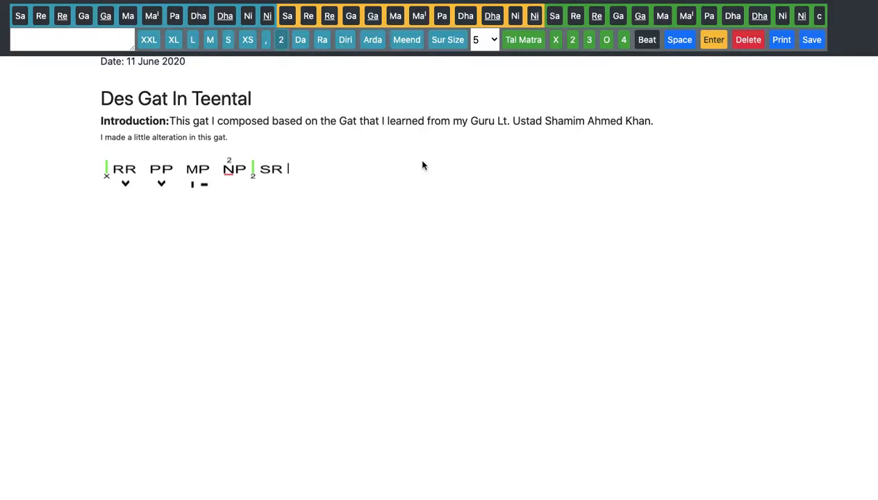
- Save the composition, acknowledge the confirmation, and reopen Des Teental Gat One to check the saved notation
{"action": "left_click", "coordinate": [813, 42]}
{"action": "left_click", "coordinate": [541, 57]}
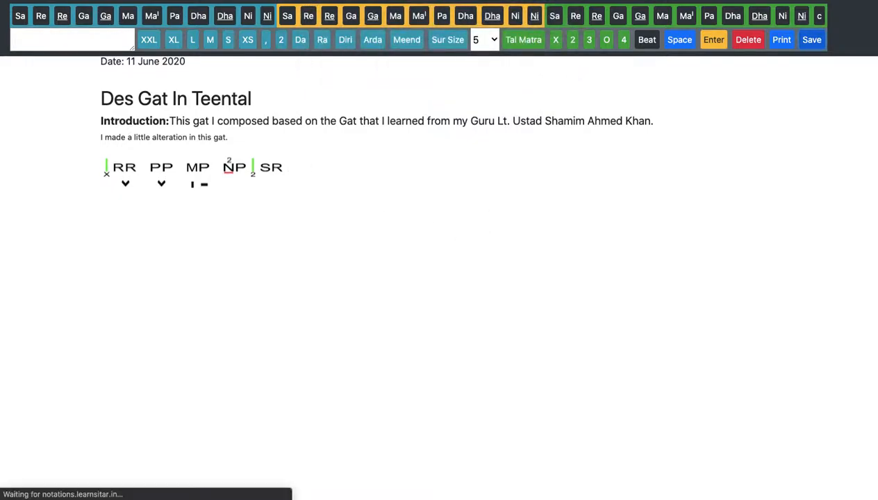
{"action": "left_click", "coordinate": [713, 168]}
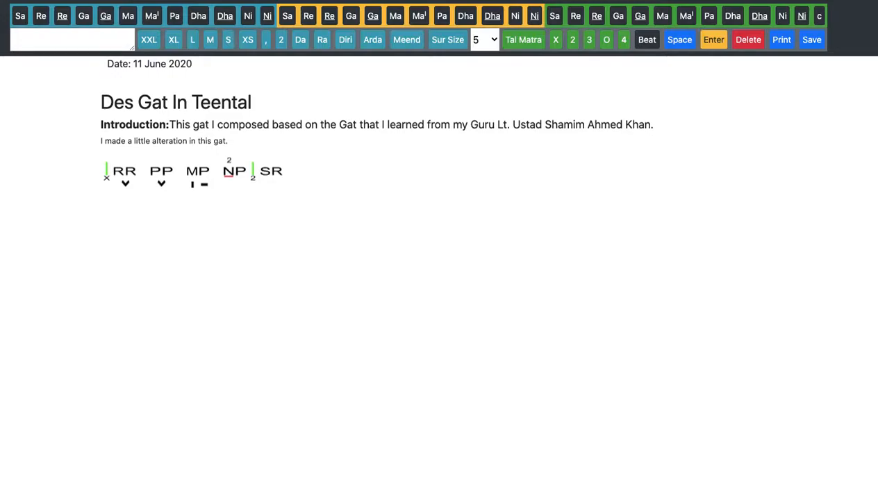
{"action": "key", "text": "alt+Left"}
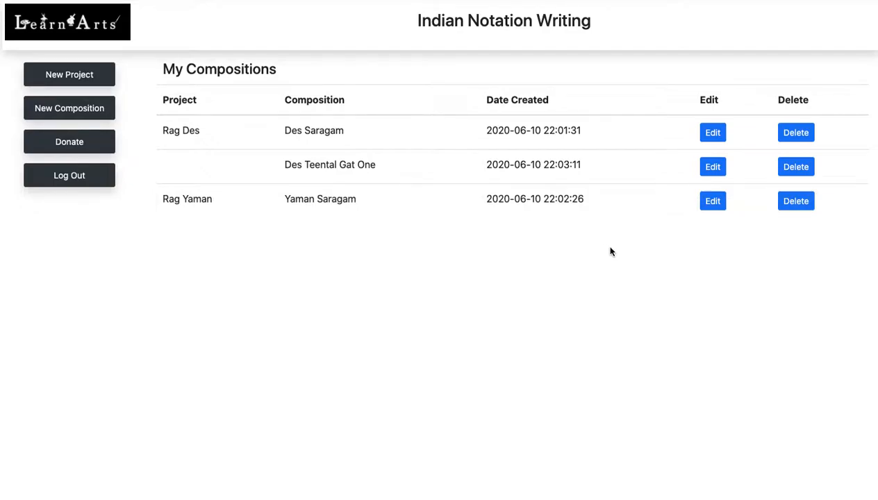
- Delete the Yaman Saragam composition, acknowledging the confirmation, and open the form for creating a composition
{"action": "left_click", "coordinate": [800, 207]}
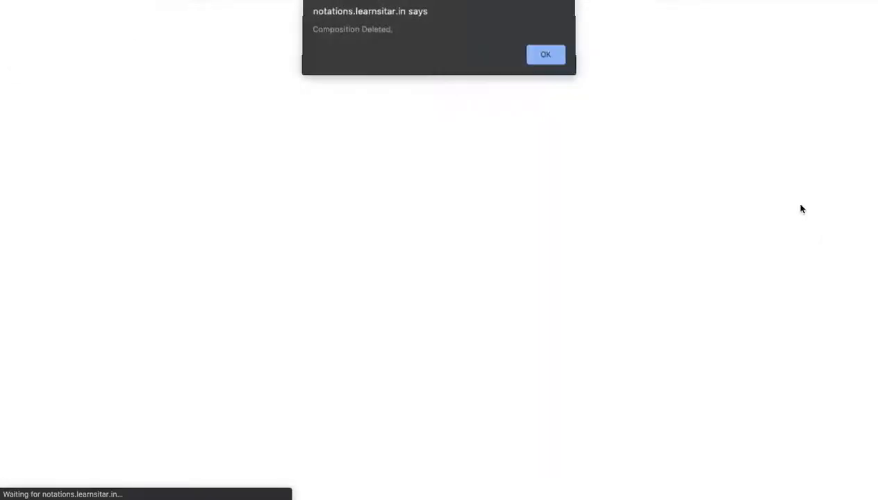
{"action": "left_click", "coordinate": [539, 59]}
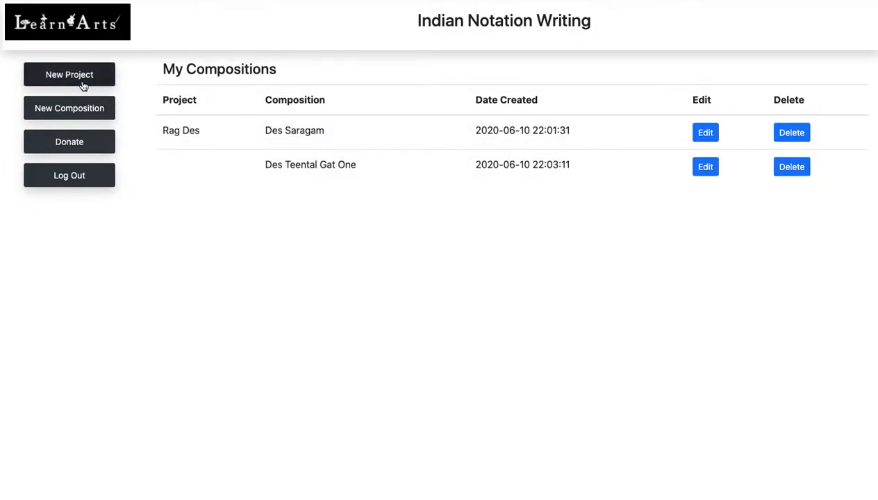
{"action": "left_click", "coordinate": [75, 118]}
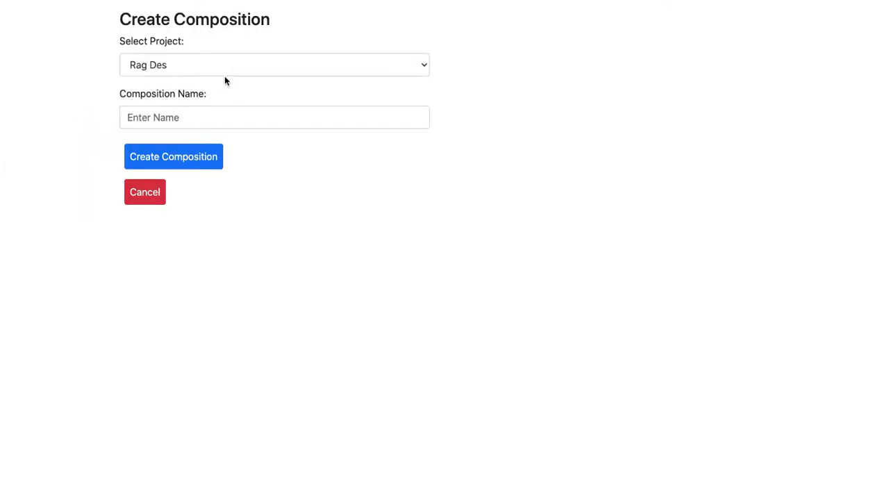
- Create a composition named Yaman Jhaptal Gat in the Rag Yaman project and acknowledge the confirmation
{"action": "left_click", "coordinate": [249, 70]}
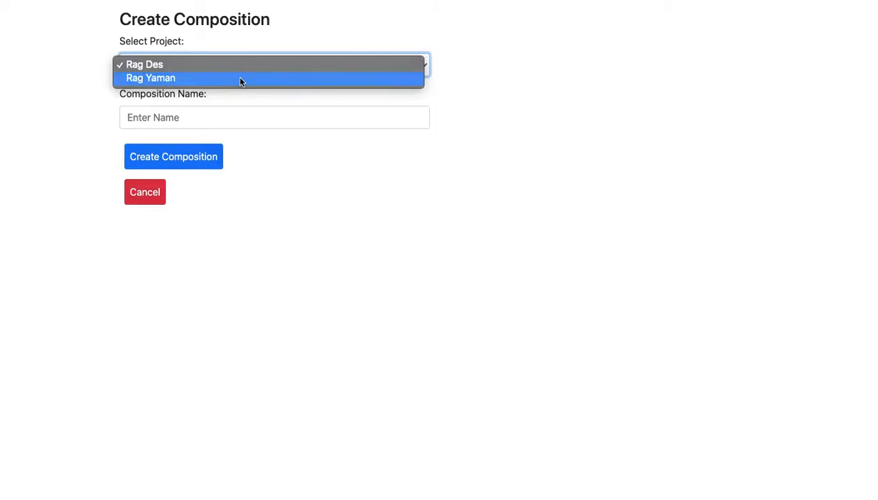
{"action": "left_click", "coordinate": [241, 80]}
{"action": "left_click", "coordinate": [213, 117]}
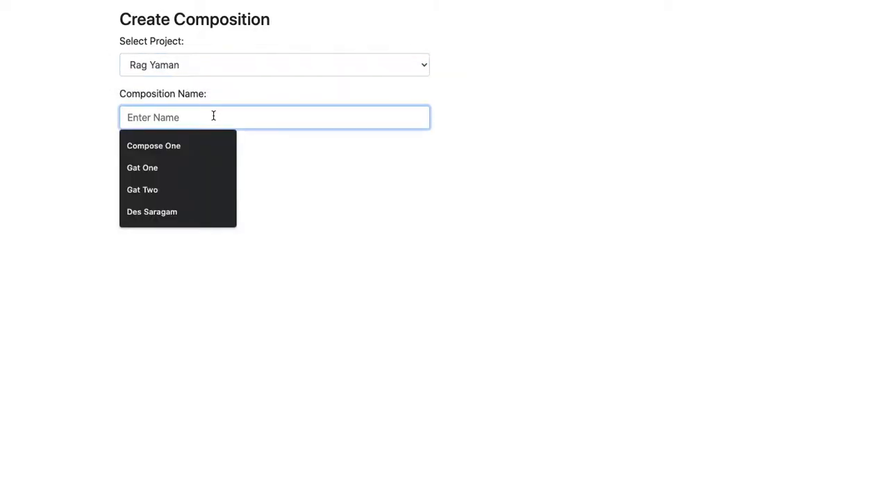
{"action": "type", "text": "Yam"}
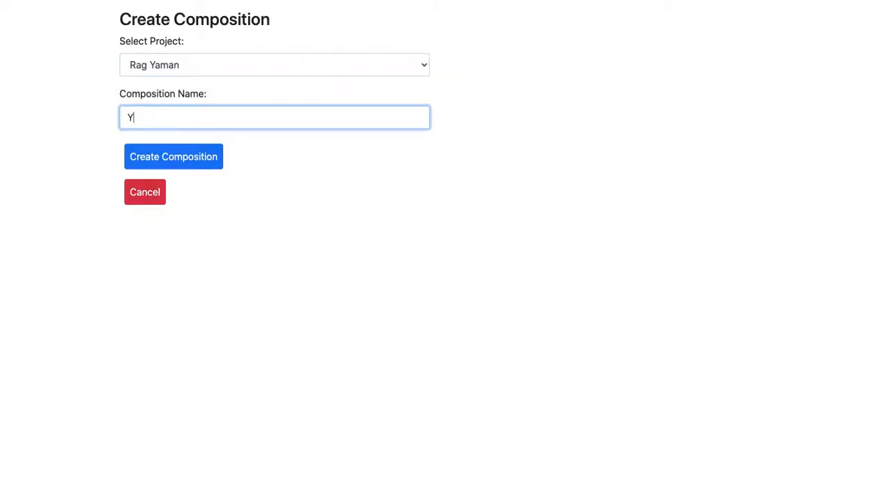
{"action": "key", "text": "BackSpace"}
{"action": "type", "text": "man Jhaptal Gat"}
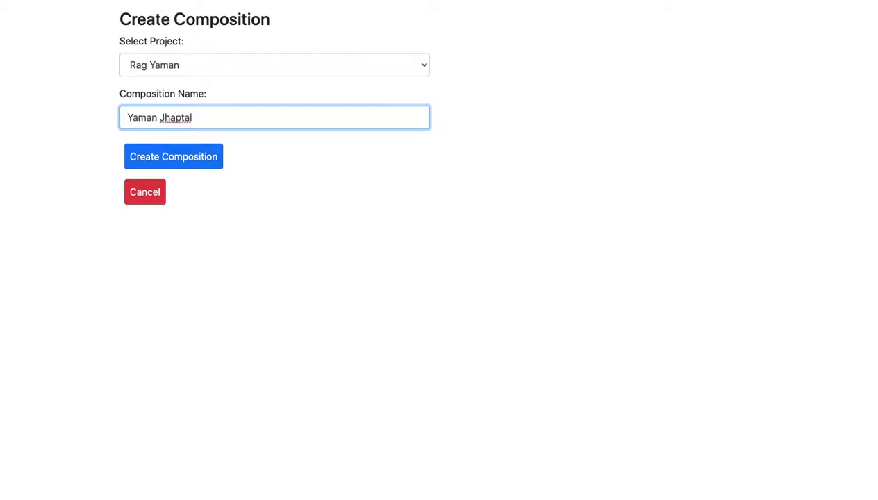
{"action": "left_click", "coordinate": [182, 161]}
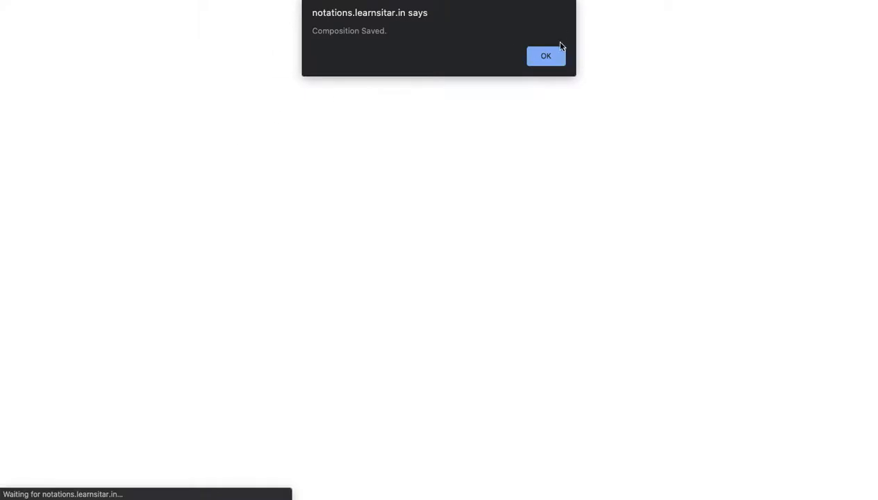
{"action": "left_click", "coordinate": [548, 57]}
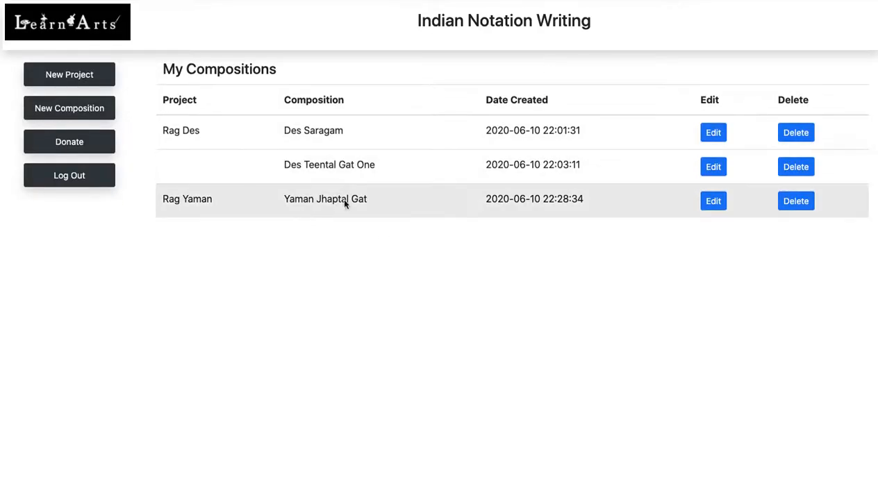
- Open Yaman Jhaptal Gat for editing and add "Date: 11 June 2020" as L-size text on a new line
{"action": "left_click", "coordinate": [716, 203]}
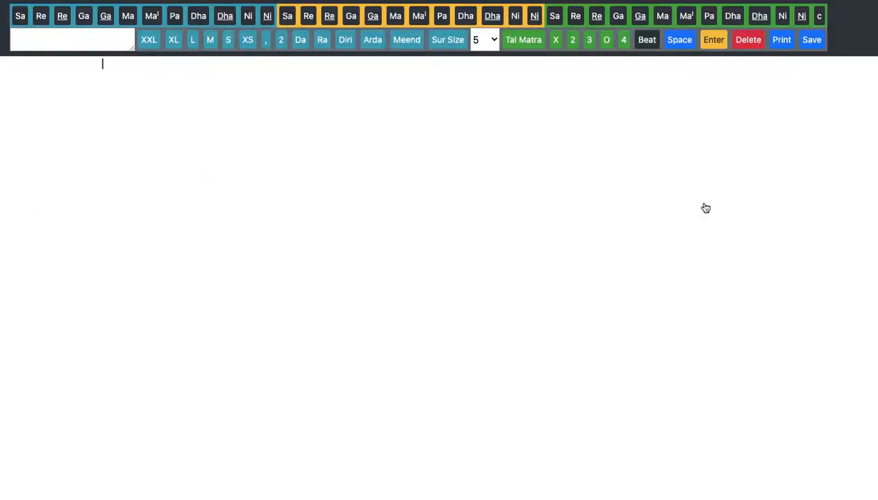
{"action": "left_click", "coordinate": [84, 37]}
{"action": "type", "text": "Date:202"}
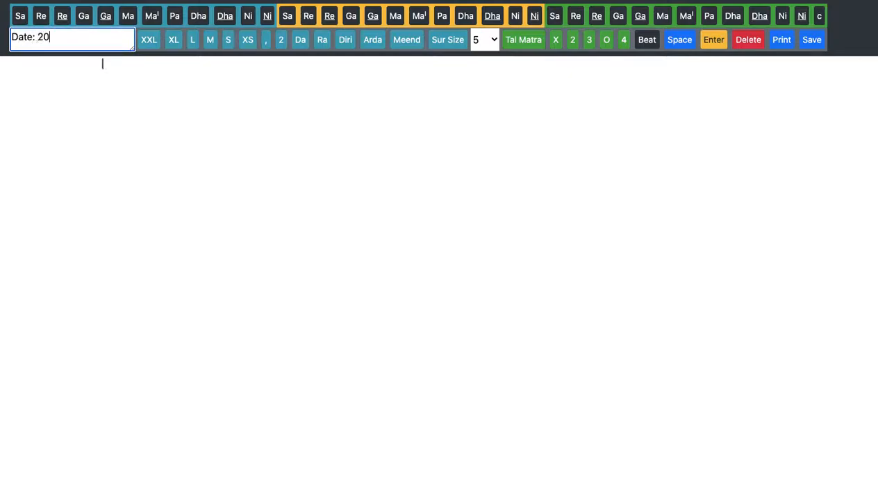
{"action": "key", "text": "BackSpace"}
{"action": "key", "text": "BackSpace"}
{"action": "key", "text": "BackSpace"}
{"action": "type", "text": "11 June 2020"}
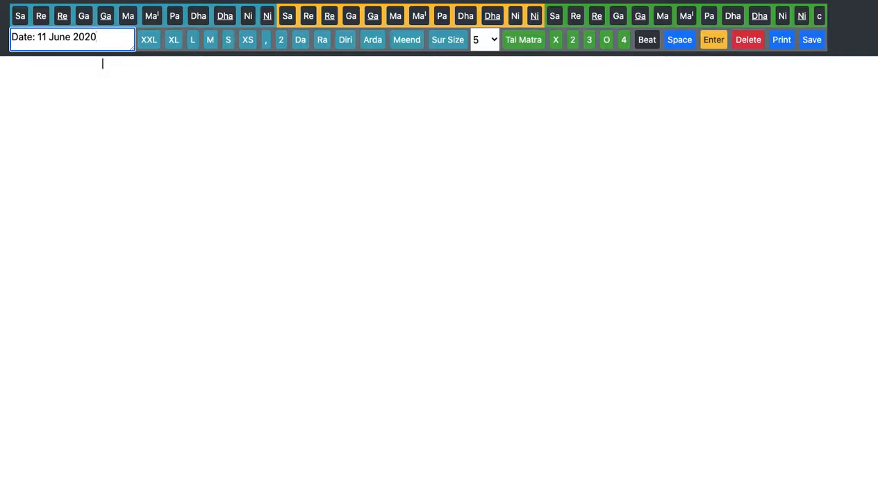
{"action": "left_click", "coordinate": [709, 42]}
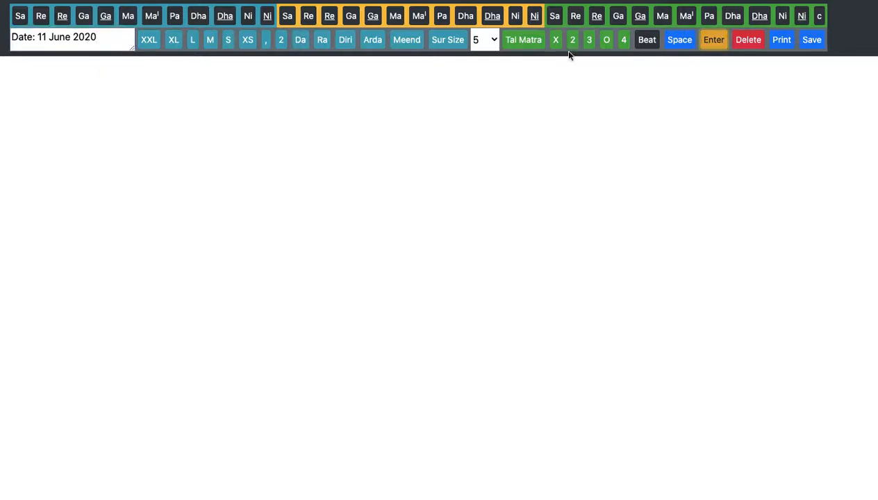
{"action": "left_click", "coordinate": [193, 43]}
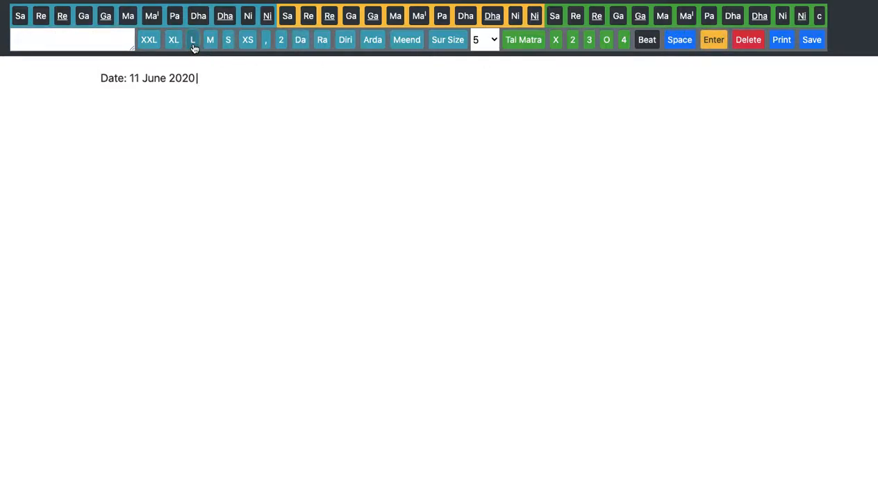
- Place an X tal marker on each of three successive lines beneath the 11 June 2020 date
{"action": "left_click", "coordinate": [713, 46]}
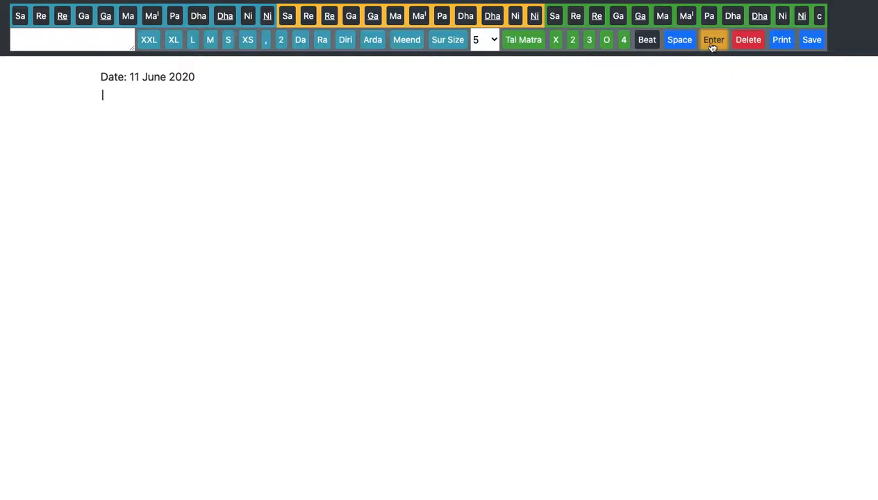
{"action": "left_click", "coordinate": [557, 43]}
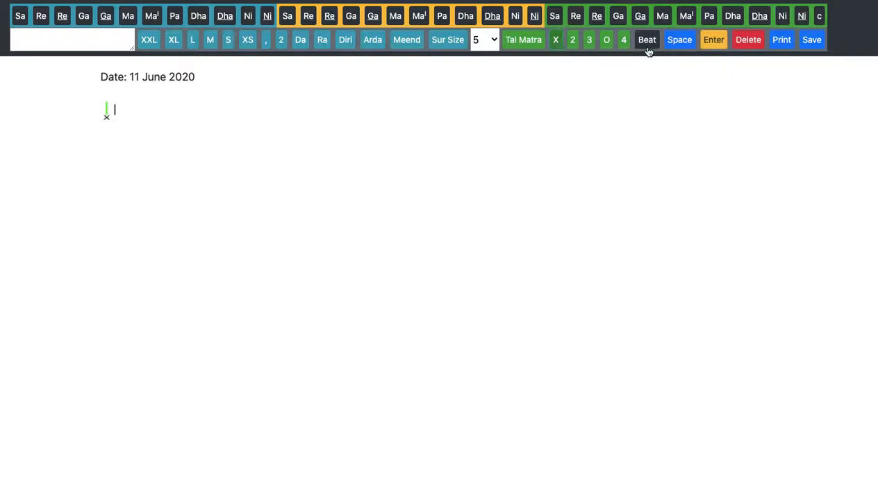
{"action": "left_click", "coordinate": [717, 46]}
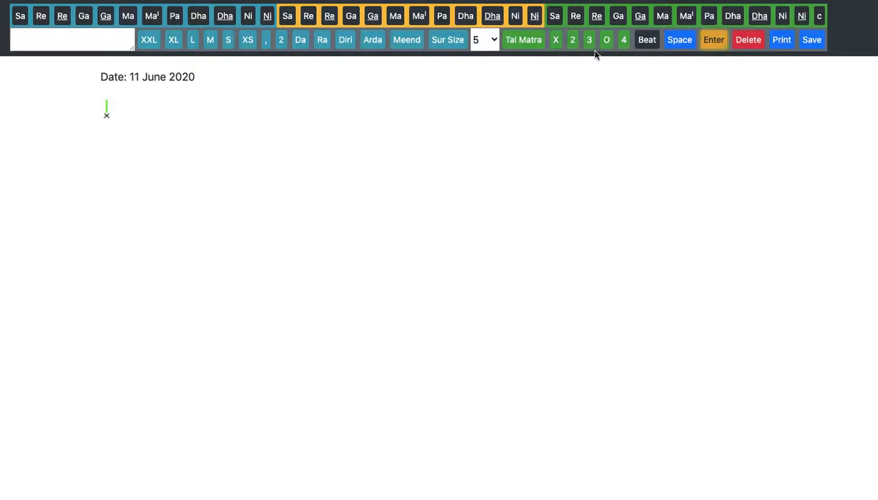
{"action": "left_click", "coordinate": [558, 40]}
{"action": "left_click", "coordinate": [703, 45]}
{"action": "left_click", "coordinate": [557, 42]}
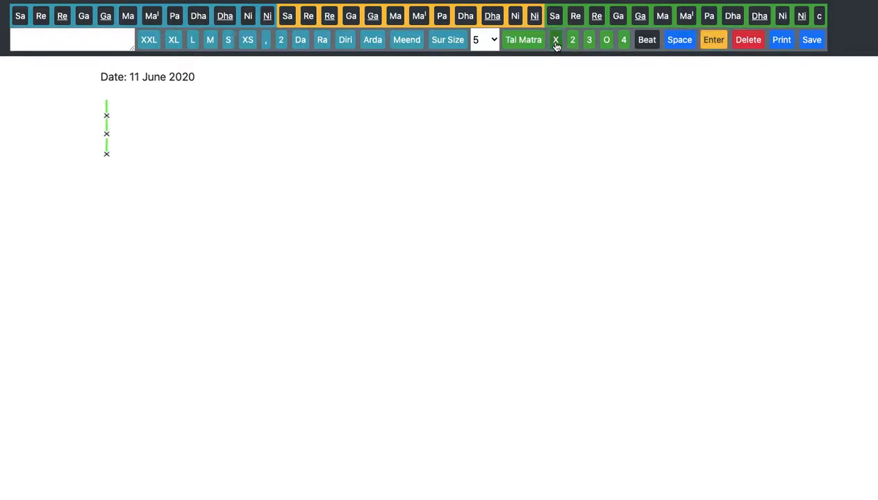
- Save the composition, acknowledge the confirmation, and reopen Yaman Jhaptal Gat for editing
{"action": "left_click", "coordinate": [817, 41]}
{"action": "left_click", "coordinate": [555, 57]}
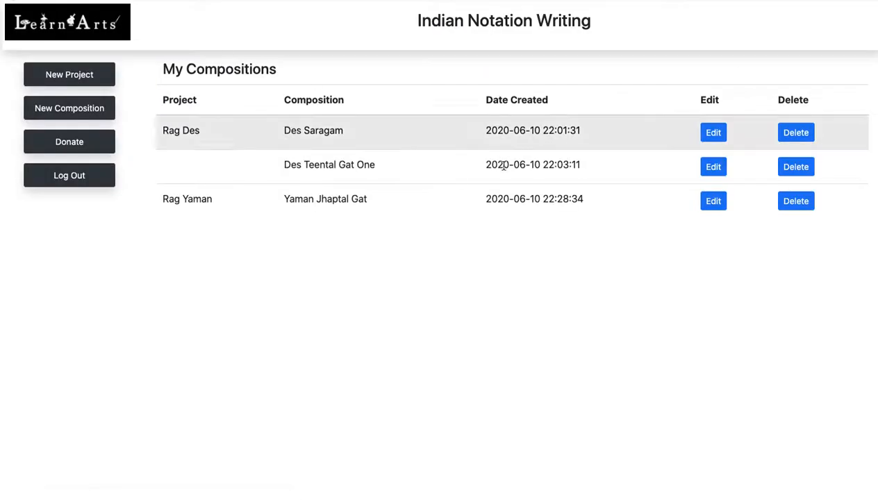
{"action": "left_click", "coordinate": [713, 202]}
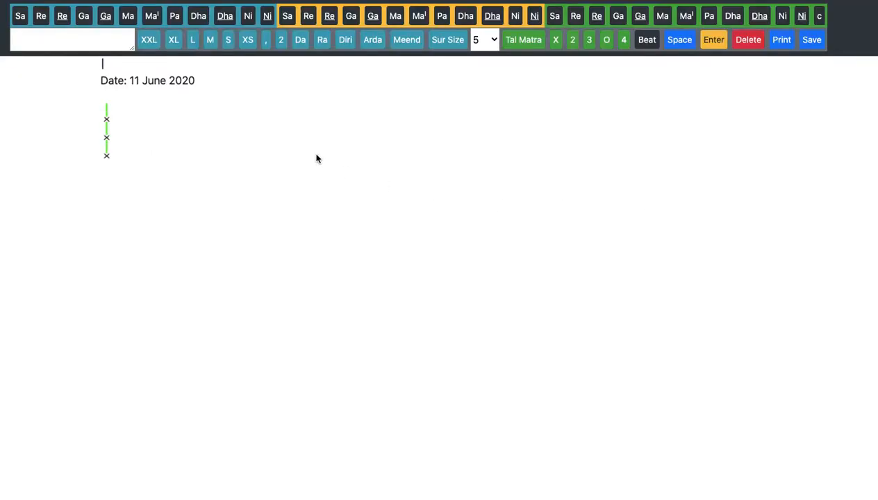
- Add "Date: 18 June 2020" as L-size text on a new line below the last X marker
{"action": "left_click", "coordinate": [108, 150]}
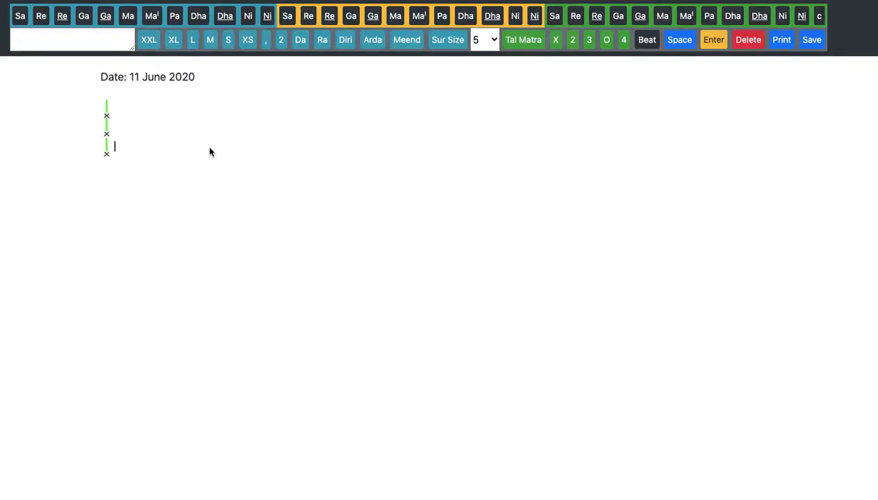
{"action": "left_click", "coordinate": [715, 41]}
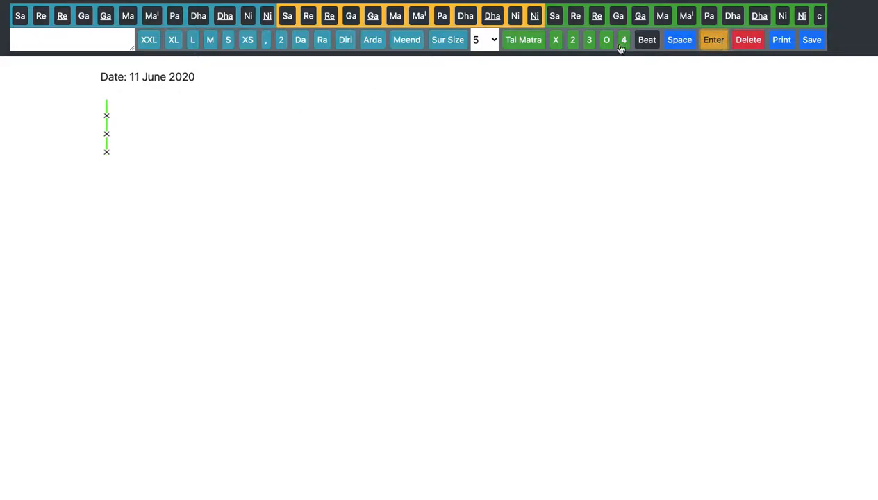
{"action": "left_click", "coordinate": [92, 43]}
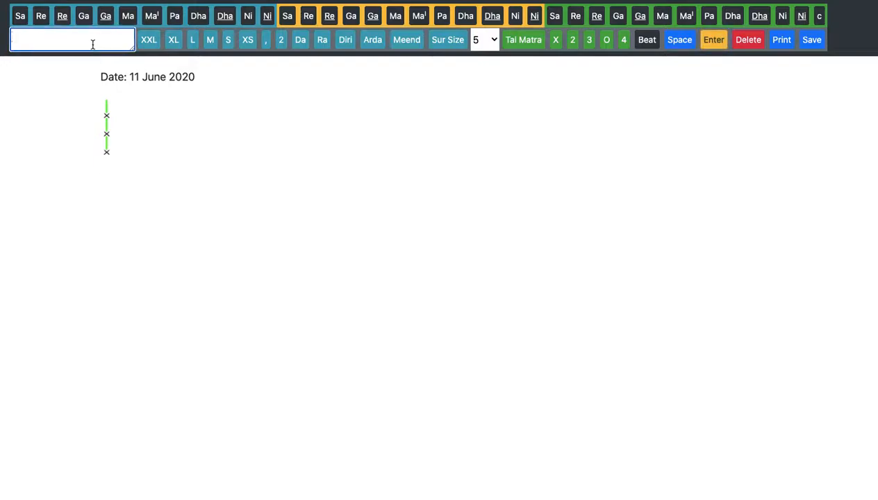
{"action": "type", "text": "Date: 18 June 2020"}
{"action": "left_click", "coordinate": [194, 40]}
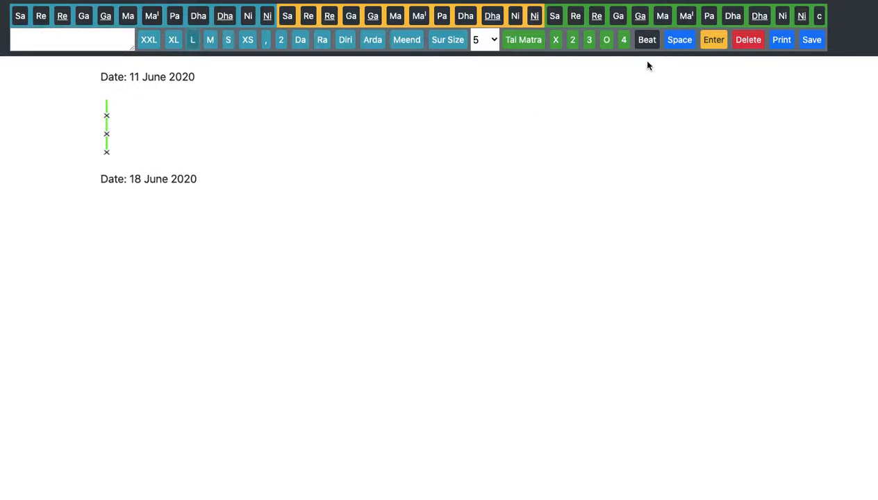
- Place an X tal marker beneath the 18 June 2020 date, leaving a blank line between them
{"action": "left_click", "coordinate": [721, 48]}
{"action": "left_click", "coordinate": [557, 43]}
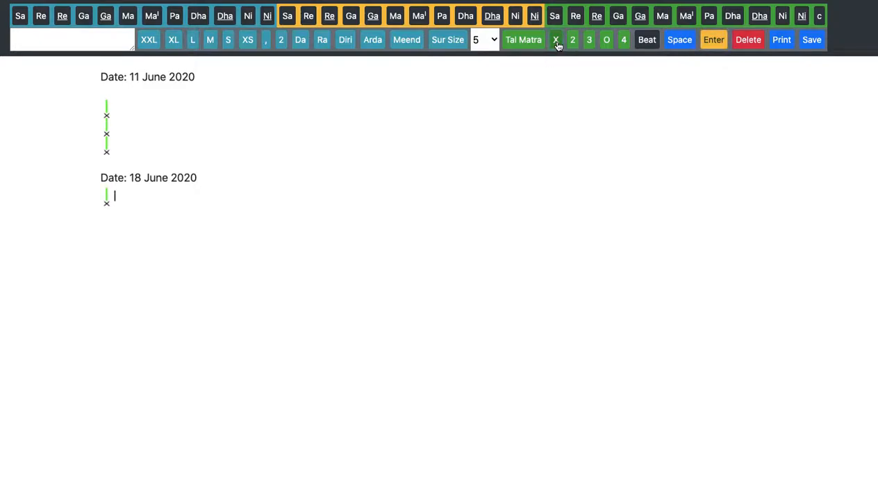
{"action": "left_click", "coordinate": [741, 43]}
{"action": "left_click", "coordinate": [721, 44]}
{"action": "left_click", "coordinate": [557, 42]}
- Leave the editor, reopen Yaman Jhaptal Gat to check its stored notation, and return to the list of compositions
{"action": "left_click", "coordinate": [811, 43]}
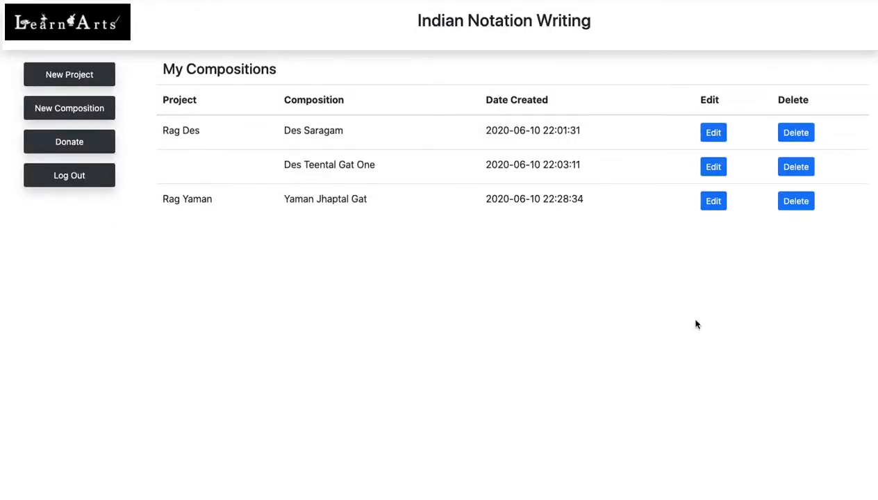
{"action": "left_click", "coordinate": [714, 202]}
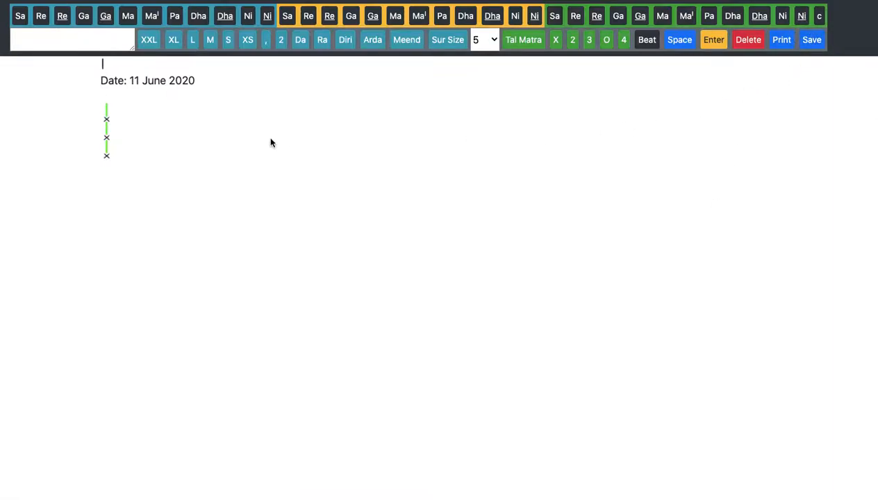
{"action": "left_click", "coordinate": [18, 0]}
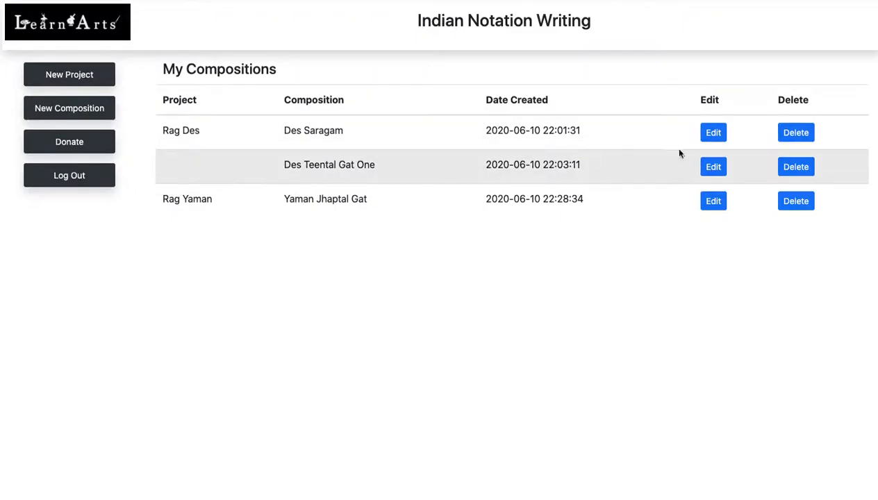
- Open Des Teental Gat One and start a new line after the SR pair, removing the X marker tried there
{"action": "left_click", "coordinate": [713, 167]}
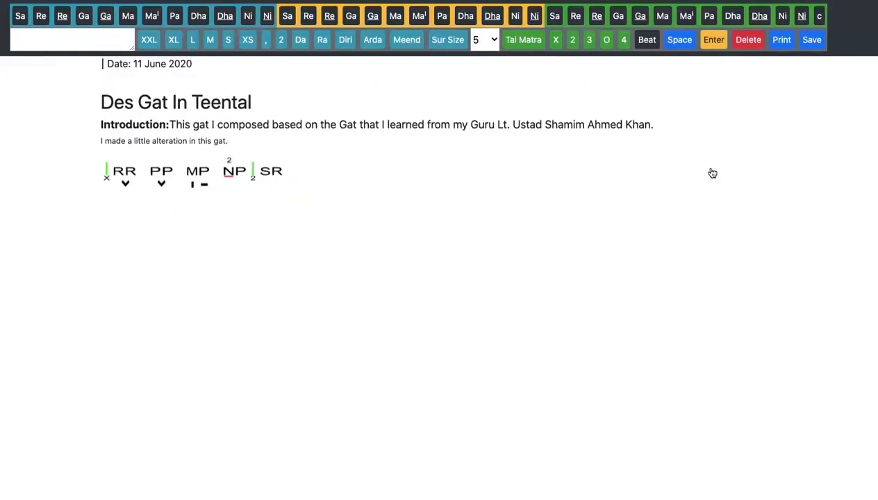
{"action": "left_click", "coordinate": [281, 173]}
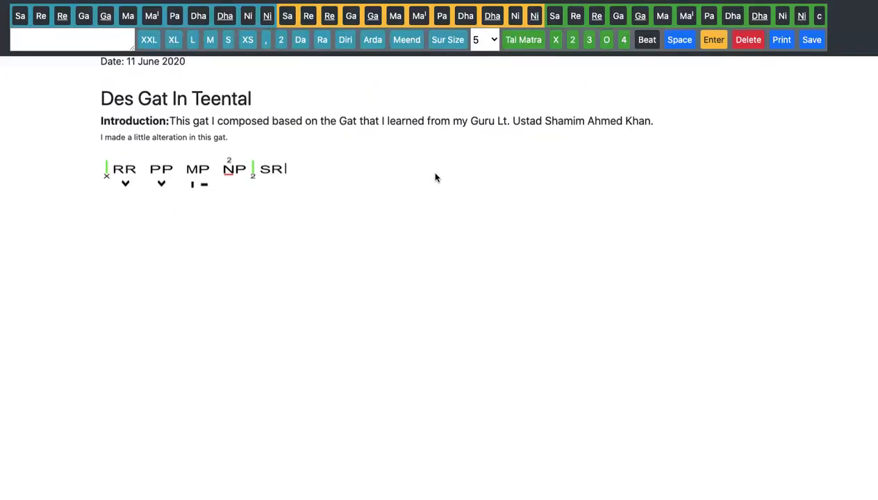
{"action": "left_click", "coordinate": [715, 44]}
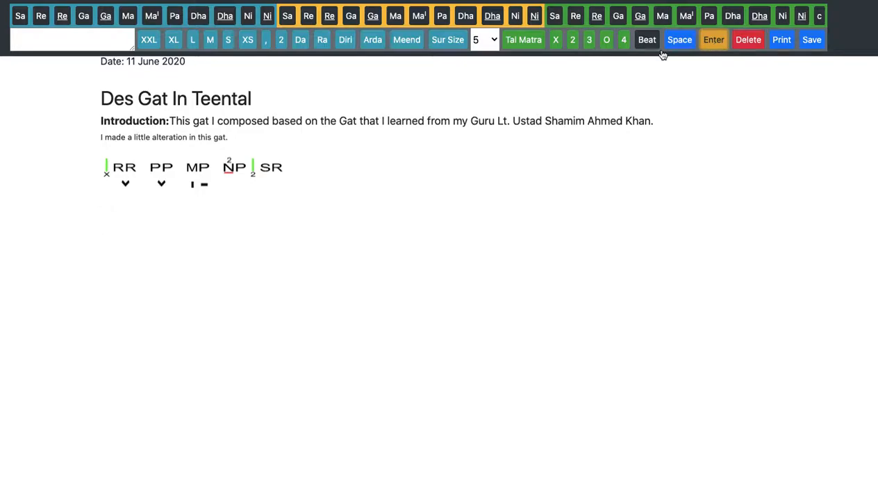
{"action": "left_click", "coordinate": [556, 42]}
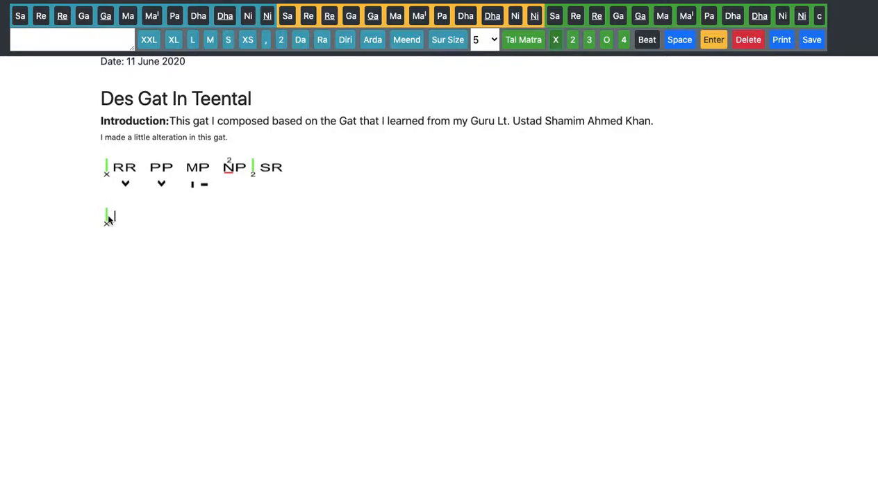
{"action": "left_click", "coordinate": [750, 42]}
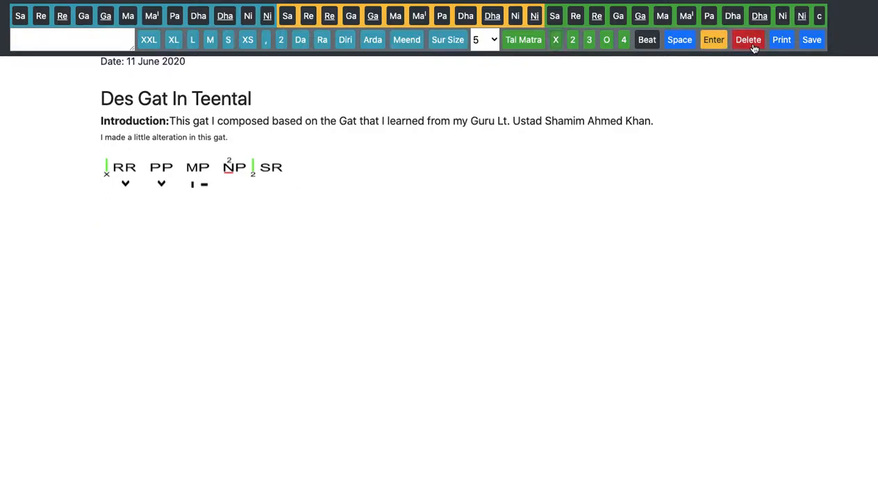
- Add the L-size label "Jhala:" on the new line below the notation
{"action": "left_click", "coordinate": [85, 43]}
{"action": "type", "text": "Jhala"}
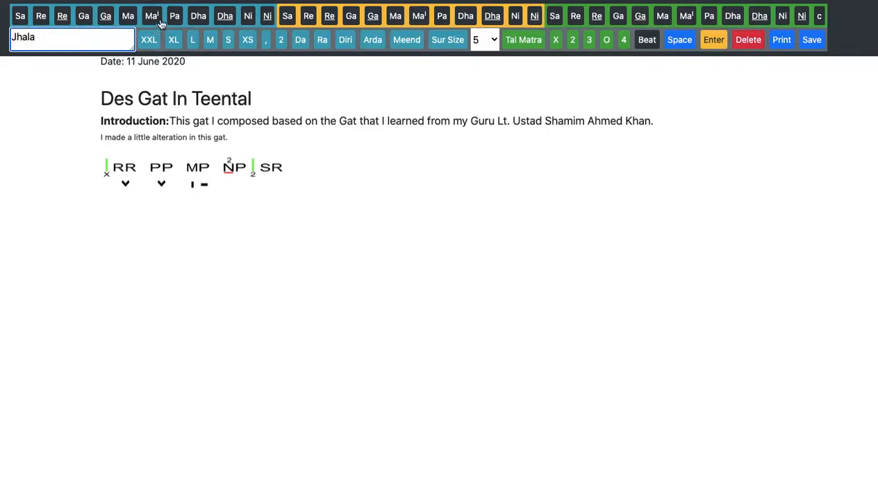
{"action": "left_click", "coordinate": [195, 42]}
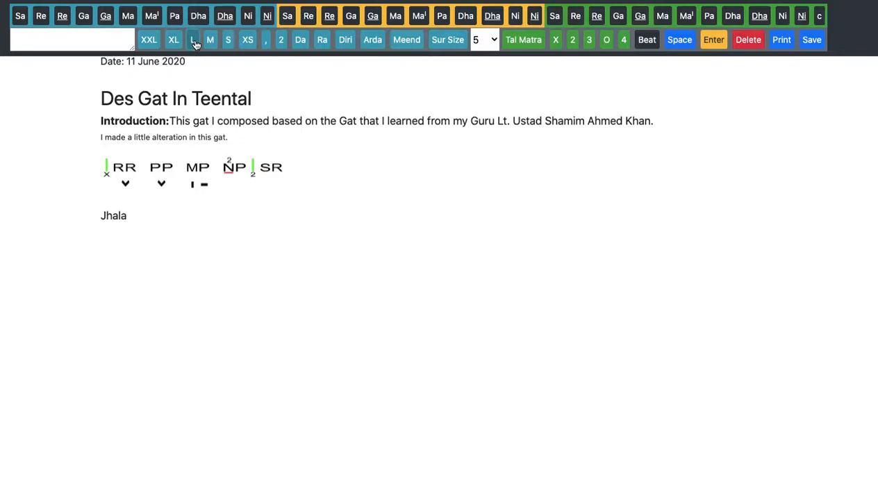
{"action": "left_click", "coordinate": [49, 35]}
{"action": "type", "text": ":"}
{"action": "left_click", "coordinate": [193, 40]}
- Beneath the Jhala label, write an X tal marker followed by middle-octave Sa and three c strokes
{"action": "left_click", "coordinate": [714, 45]}
{"action": "left_click", "coordinate": [558, 43]}
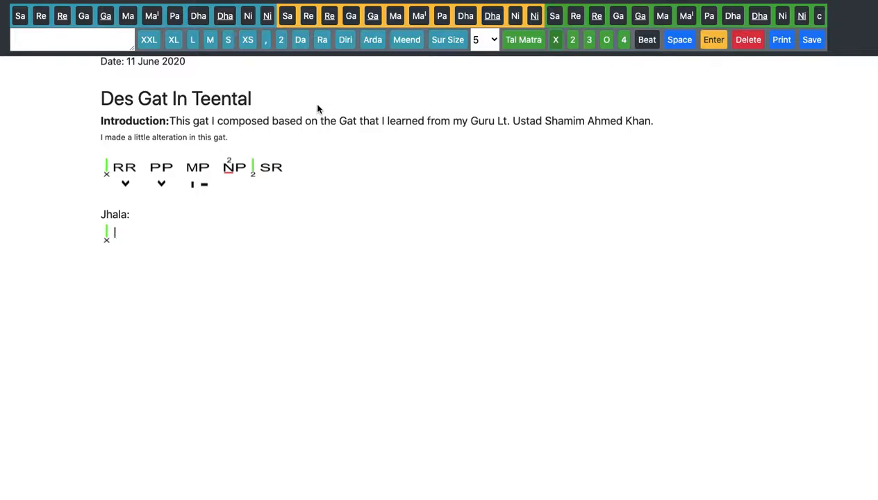
{"action": "left_click", "coordinate": [288, 16]}
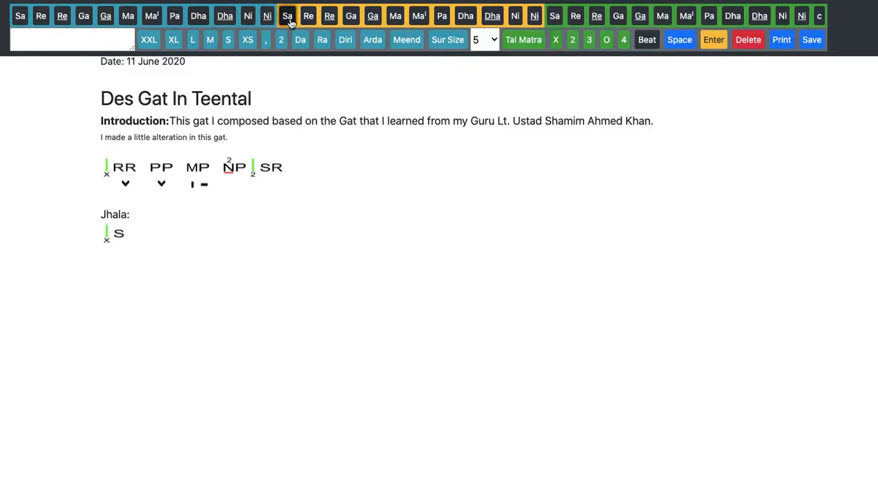
{"action": "left_click", "coordinate": [821, 23]}
{"action": "left_click", "coordinate": [821, 23]}
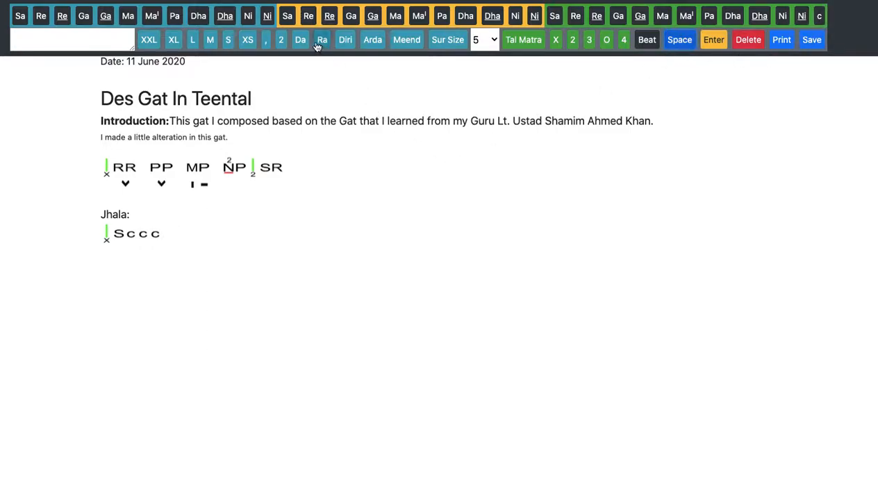
- Continue the Jhala line with a lower-octave Ni group and a lower-octave Dha group, each followed by three c strokes
{"action": "left_click", "coordinate": [249, 19]}
{"action": "left_click", "coordinate": [820, 20]}
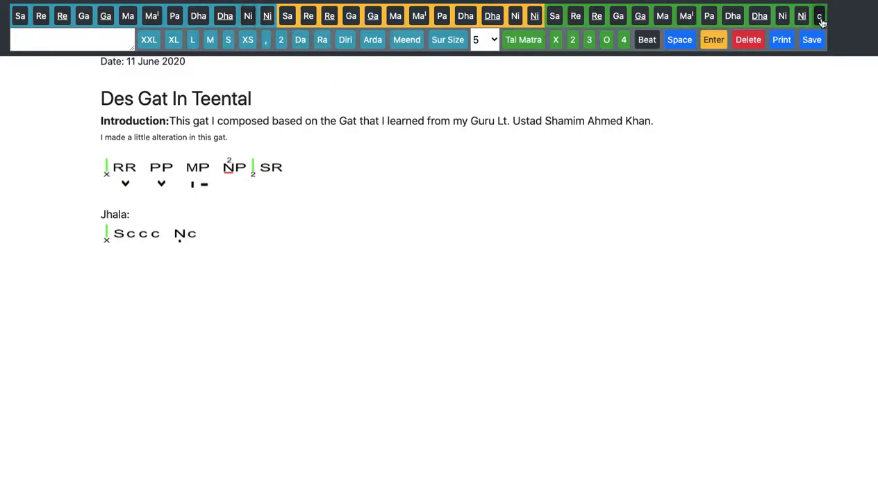
{"action": "left_click", "coordinate": [820, 19]}
{"action": "left_click", "coordinate": [679, 40]}
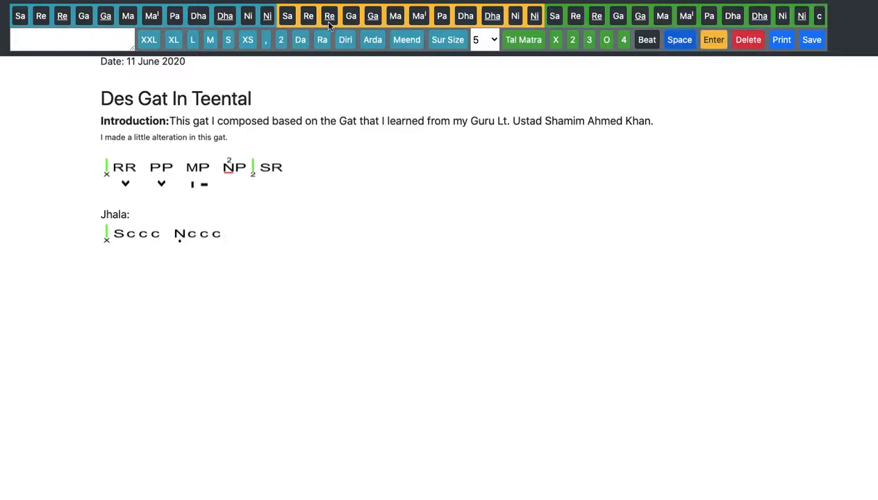
{"action": "left_click", "coordinate": [199, 16]}
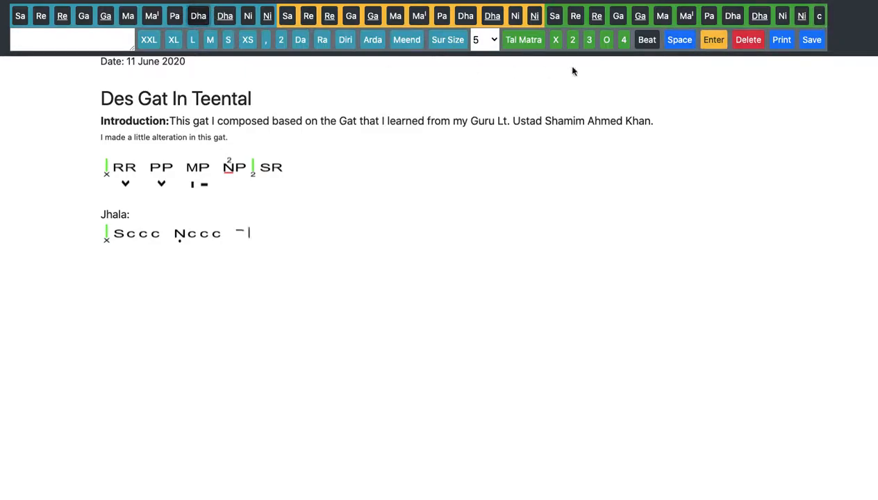
{"action": "left_click", "coordinate": [820, 17]}
{"action": "left_click", "coordinate": [820, 17]}
{"action": "left_click", "coordinate": [820, 17]}
{"action": "left_click", "coordinate": [681, 40]}
- Add middle-octave Pa followed by three c strokes as the fourth group of the Jhala line
{"action": "left_click", "coordinate": [441, 19]}
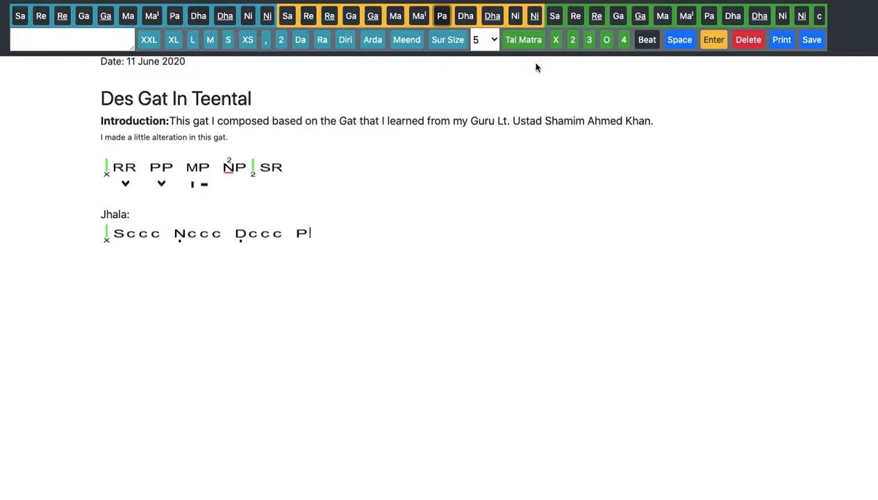
{"action": "left_click", "coordinate": [820, 16]}
{"action": "left_click", "coordinate": [820, 17]}
{"action": "left_click", "coordinate": [820, 17]}
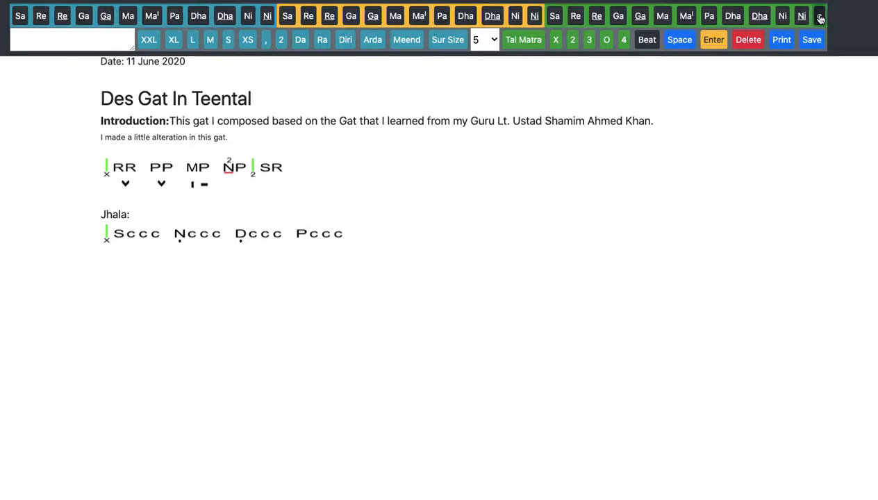
{"action": "left_click", "coordinate": [711, 49]}
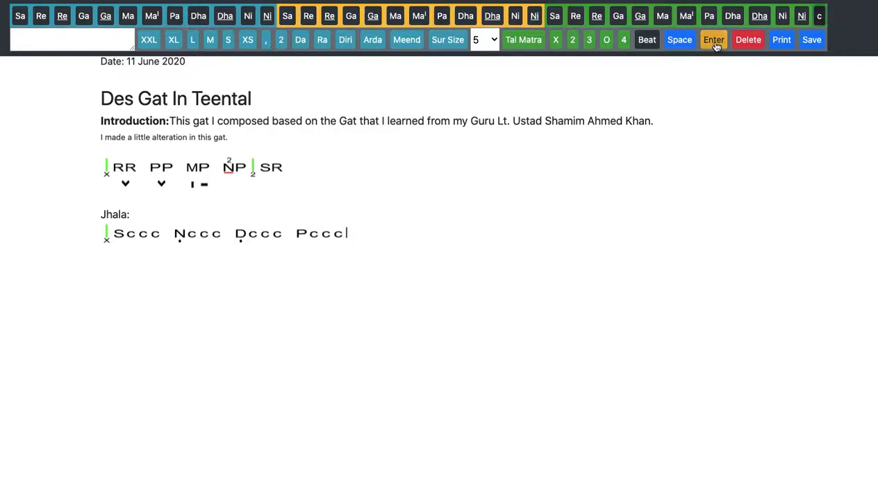
{"action": "left_click", "coordinate": [558, 46]}
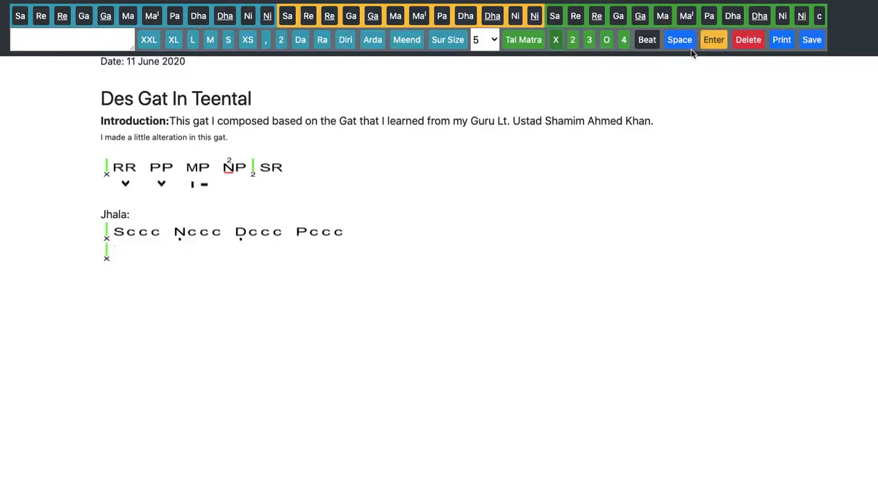
{"action": "left_click", "coordinate": [747, 44]}
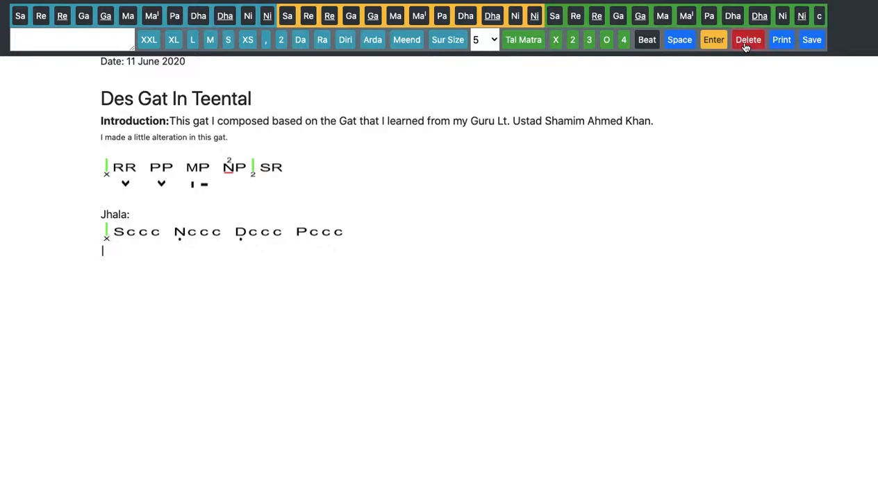
{"action": "left_click", "coordinate": [747, 43]}
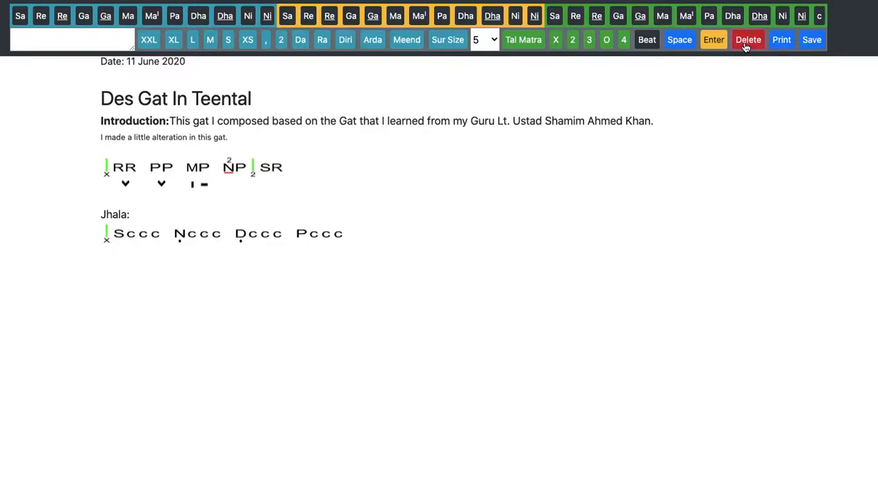
- Insert an X tal marker after the Pa group on the same line and add lower-octave Ma with three c strokes
{"action": "left_click", "coordinate": [557, 43]}
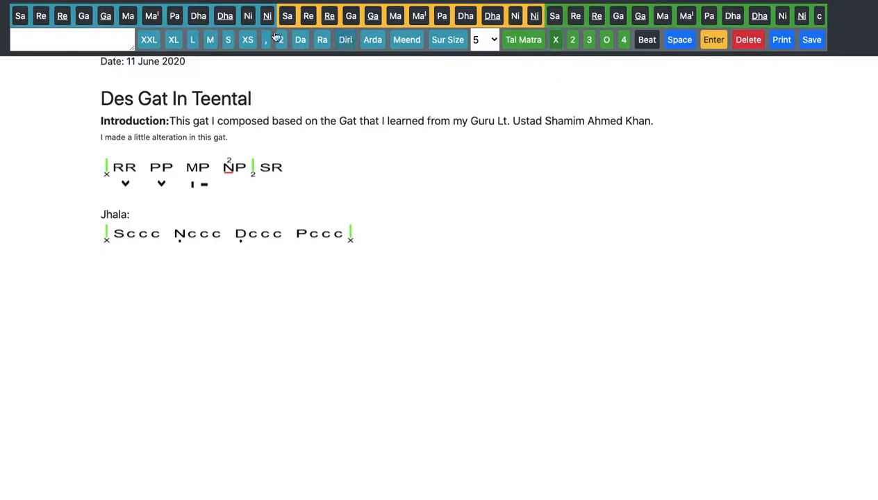
{"action": "left_click", "coordinate": [150, 17]}
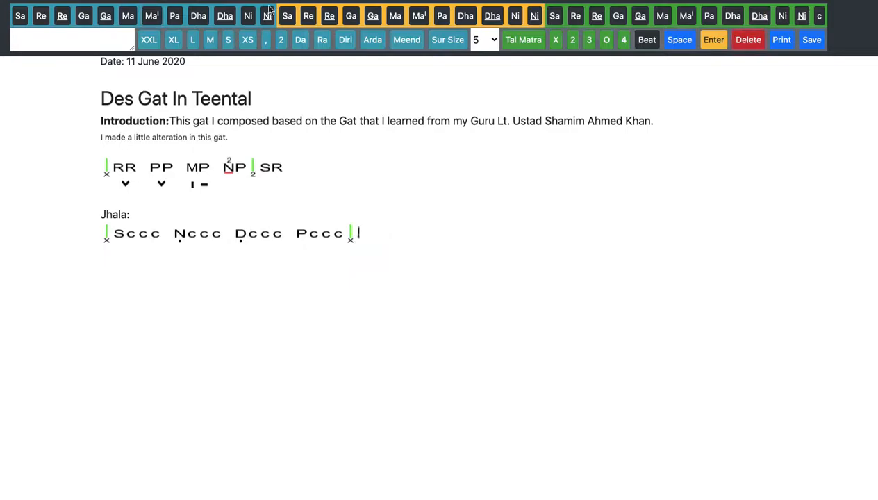
{"action": "left_click", "coordinate": [129, 18]}
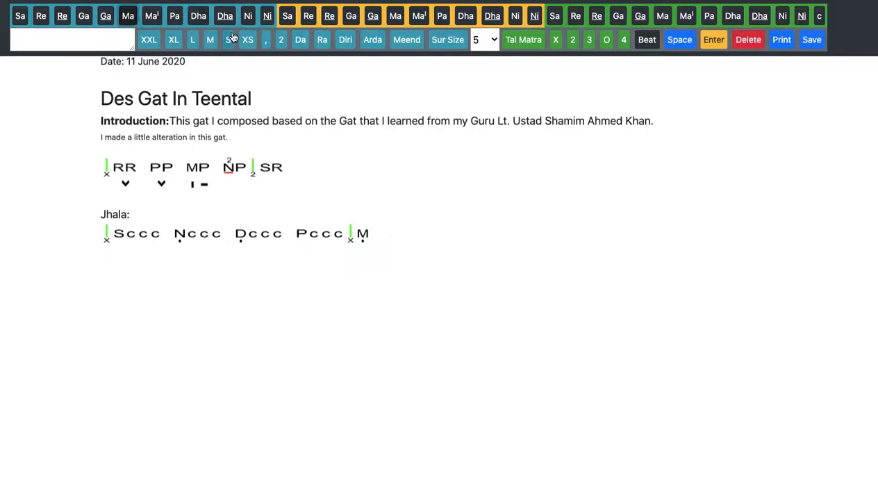
{"action": "left_click", "coordinate": [818, 17]}
{"action": "left_click", "coordinate": [819, 16]}
{"action": "left_click", "coordinate": [818, 17]}
{"action": "left_click", "coordinate": [681, 40]}
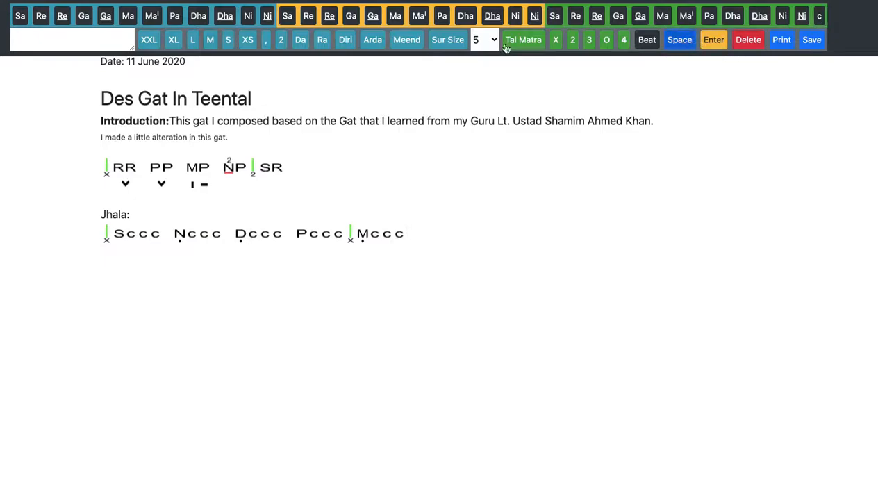
- Add lower-octave Pa followed by three c strokes and a space after the Ma group
{"action": "left_click", "coordinate": [820, 17]}
{"action": "left_click", "coordinate": [820, 17]}
{"action": "left_click", "coordinate": [820, 19]}
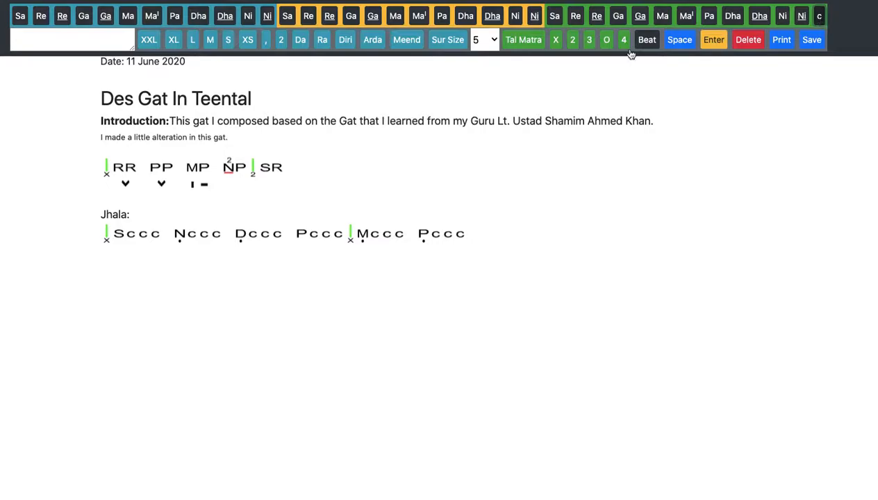
{"action": "left_click", "coordinate": [679, 39]}
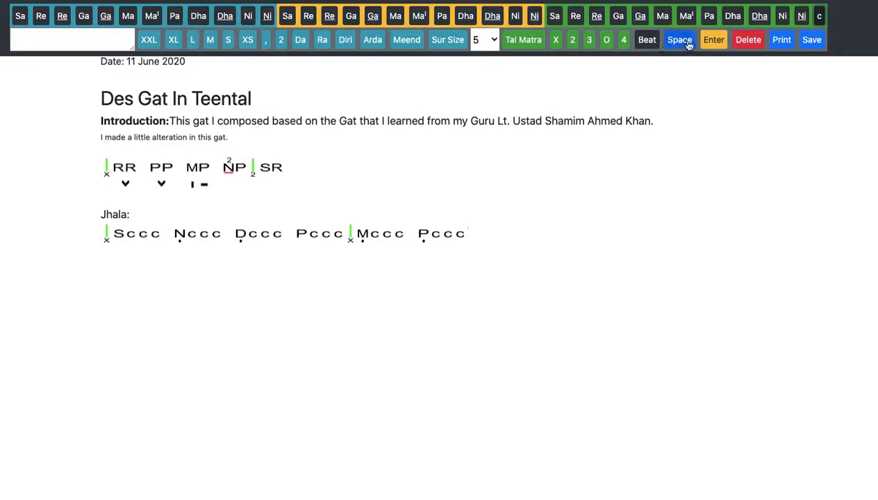
- Finish the first Jhala line with lower-octave Ni and middle-octave Sa groups, each with three c strokes
{"action": "left_click", "coordinate": [252, 18]}
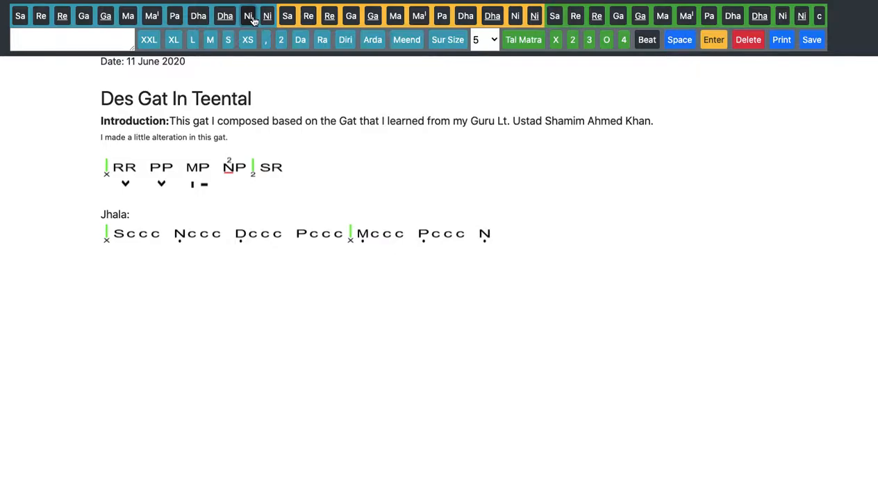
{"action": "triple_click", "coordinate": [815, 20]}
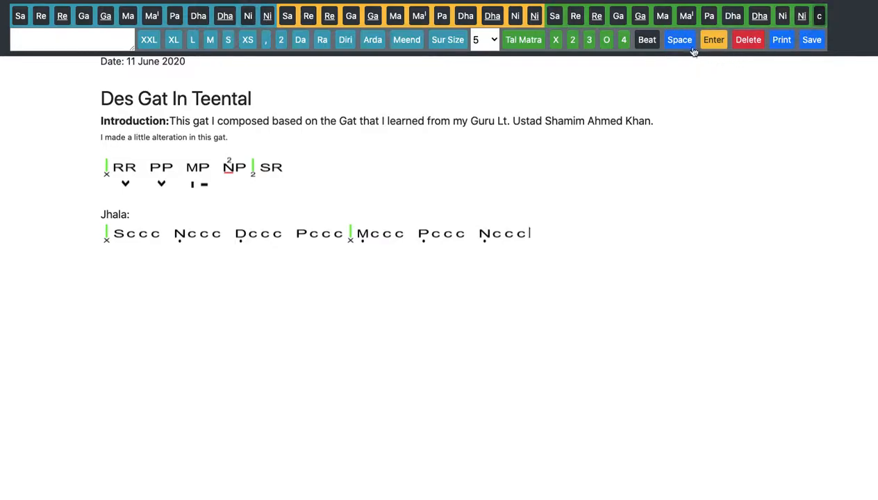
{"action": "left_click", "coordinate": [288, 17]}
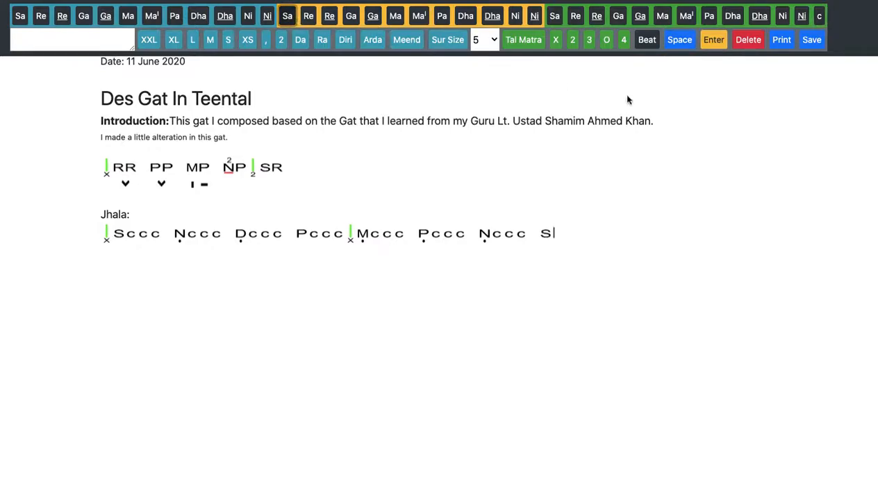
{"action": "triple_click", "coordinate": [820, 18]}
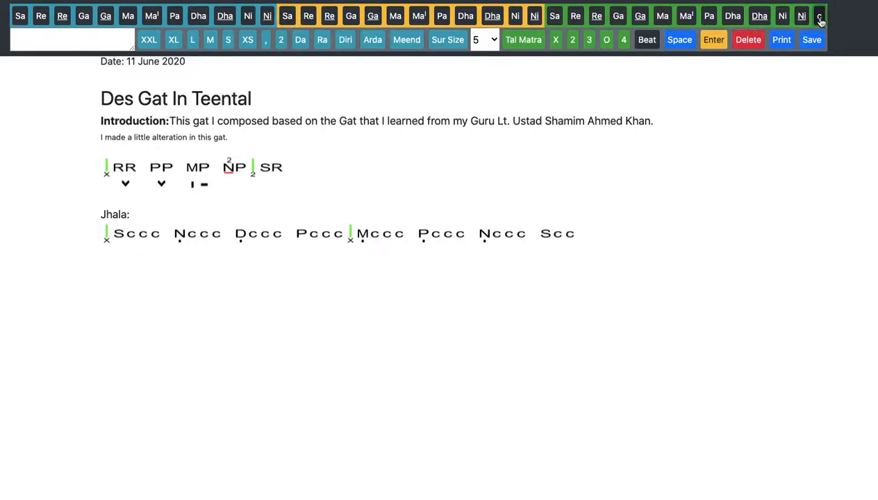
- Start a second Jhala line with an X tal marker and the group S c c R in the middle octave
{"action": "left_click", "coordinate": [721, 46]}
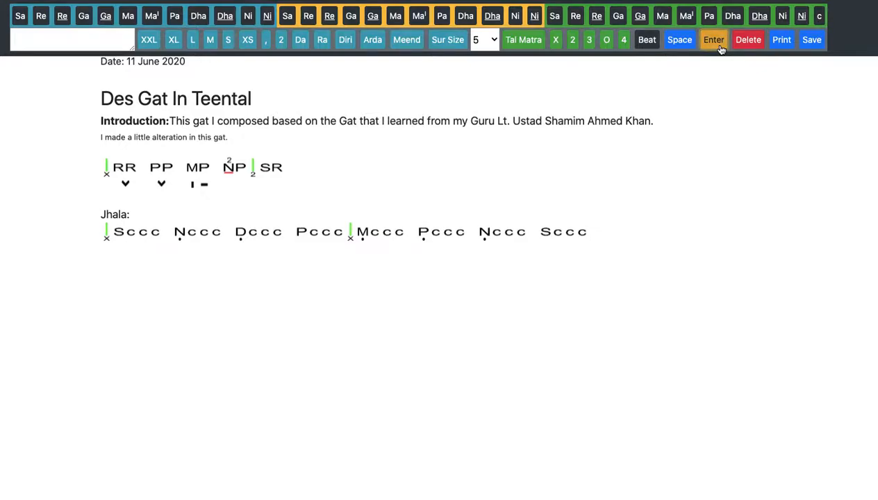
{"action": "left_click", "coordinate": [554, 44]}
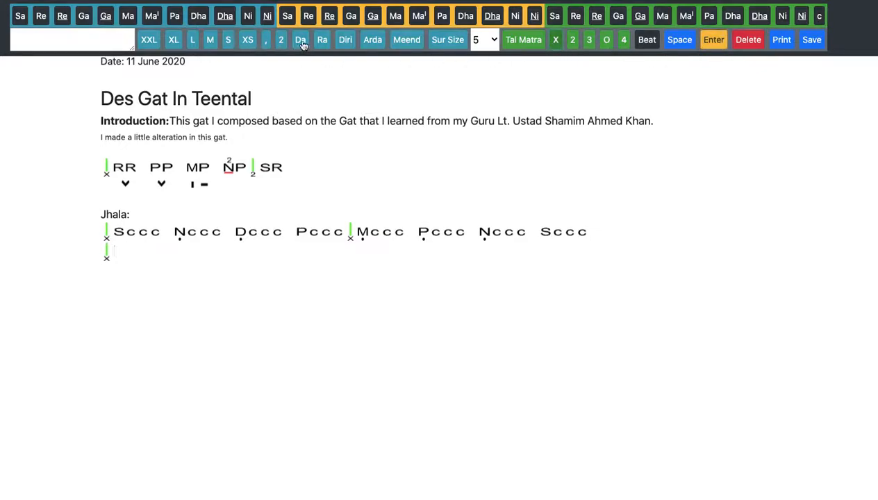
{"action": "left_click", "coordinate": [287, 16]}
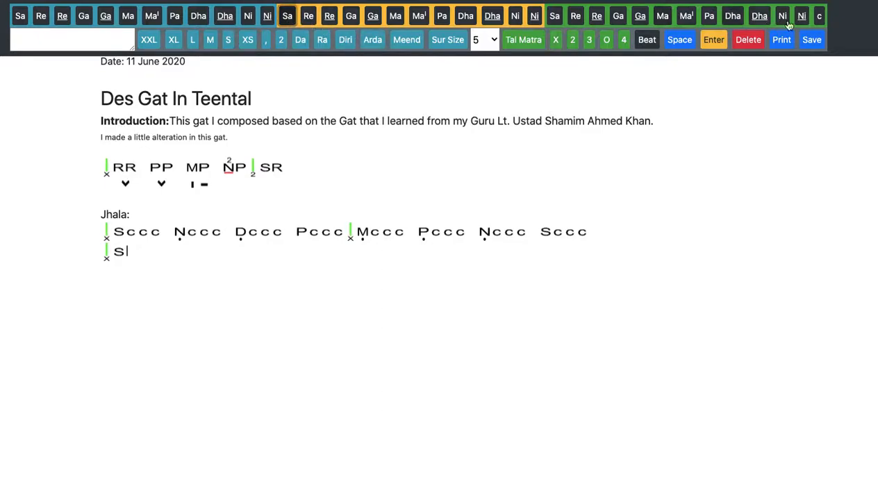
{"action": "double_click", "coordinate": [819, 16]}
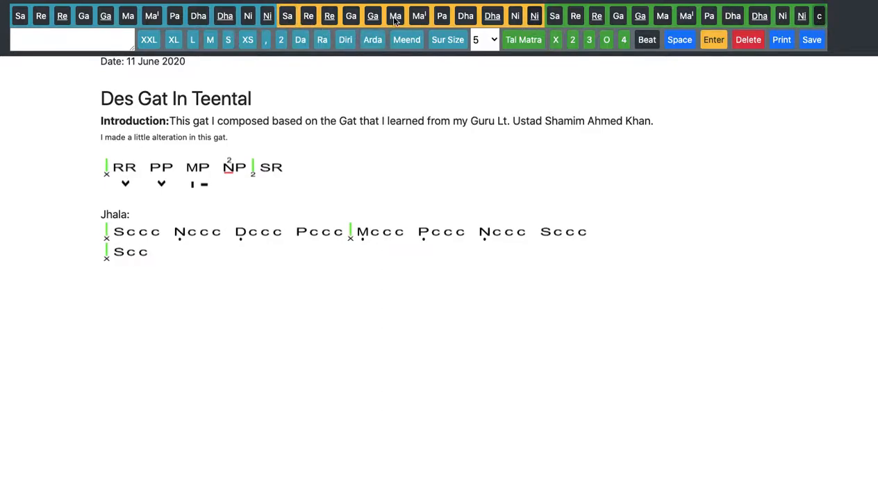
{"action": "left_click", "coordinate": [309, 16]}
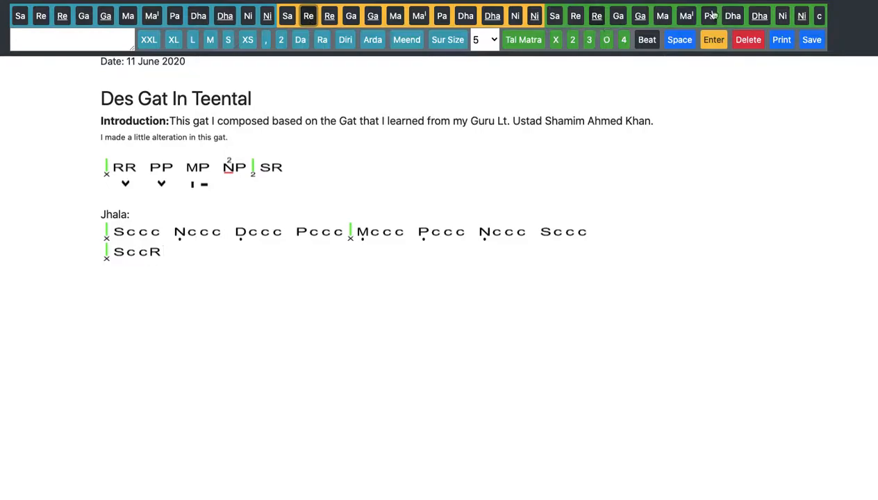
- Add the spaced group c c M c with middle-octave Ma after the S c c R group
{"action": "left_click", "coordinate": [676, 39]}
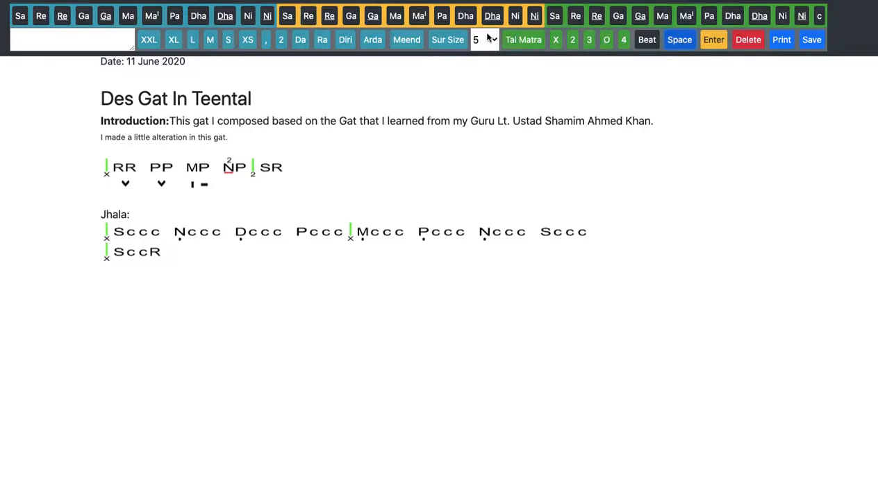
{"action": "left_click", "coordinate": [820, 18]}
{"action": "left_click", "coordinate": [820, 18]}
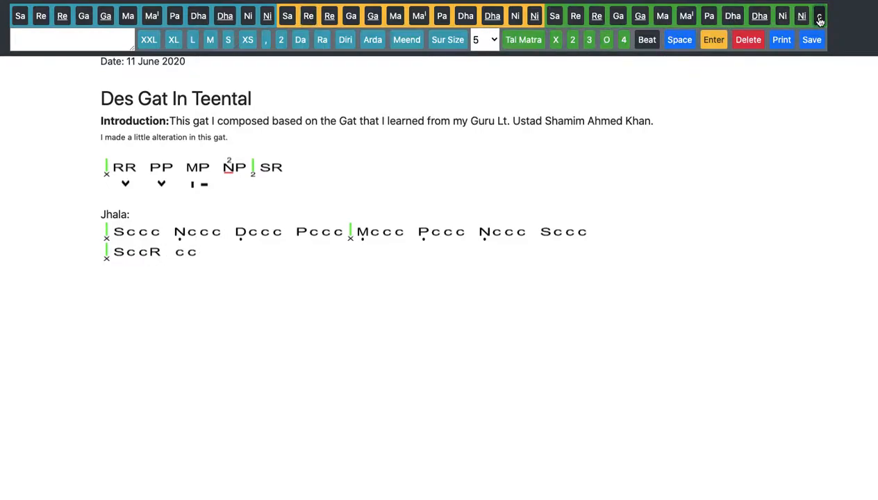
{"action": "left_click", "coordinate": [395, 16]}
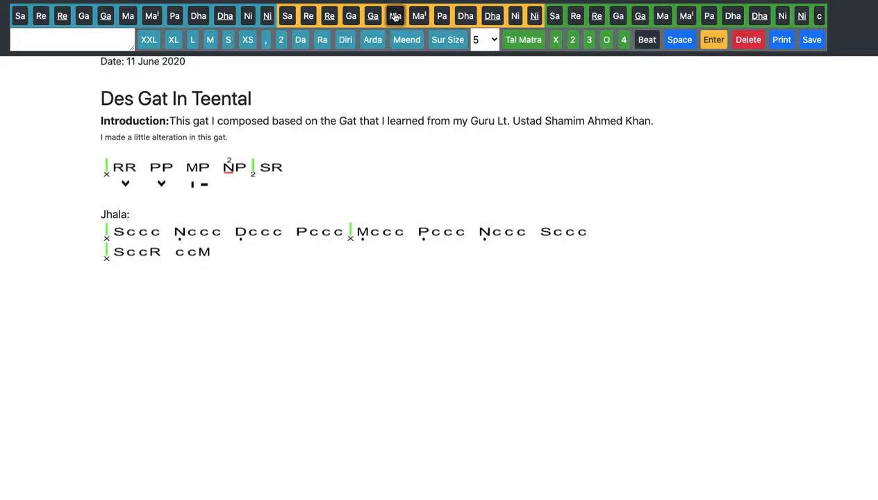
{"action": "left_click", "coordinate": [820, 18]}
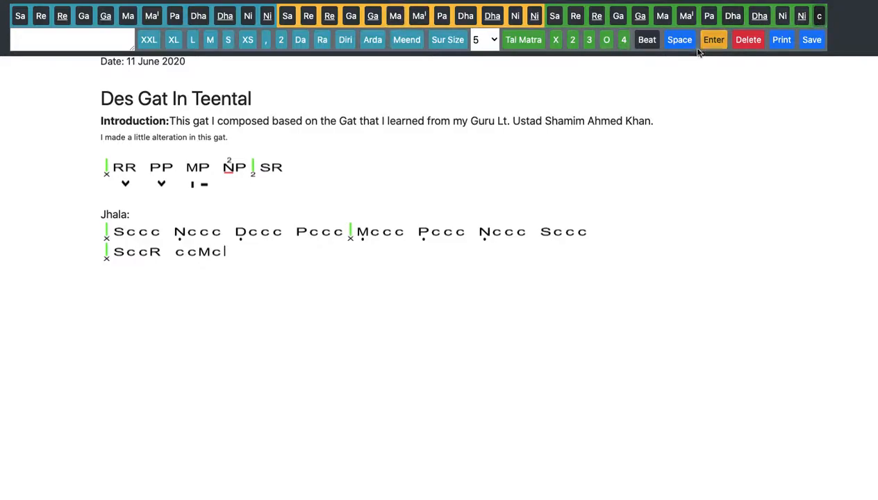
- Add the spaced group c P c c with middle-octave Pa to the second Jhala line
{"action": "left_click", "coordinate": [679, 40]}
{"action": "left_click", "coordinate": [820, 17]}
{"action": "left_click", "coordinate": [440, 22]}
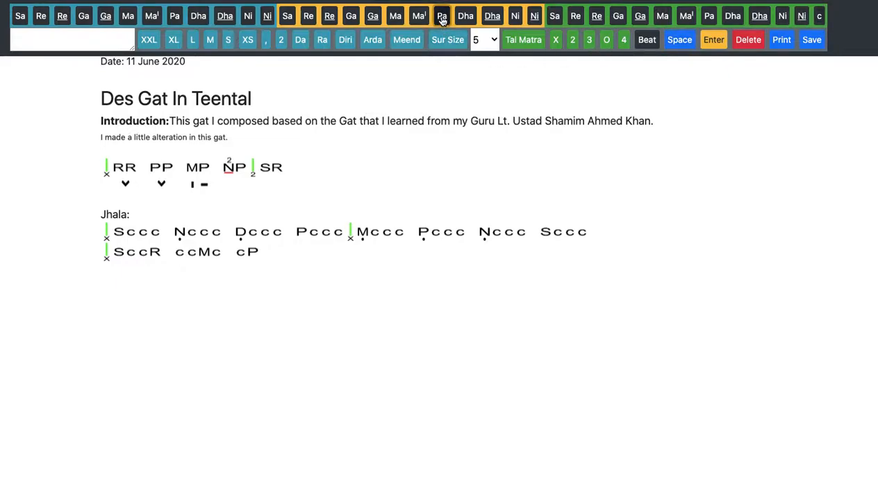
{"action": "left_click", "coordinate": [820, 17]}
{"action": "left_click", "coordinate": [820, 17]}
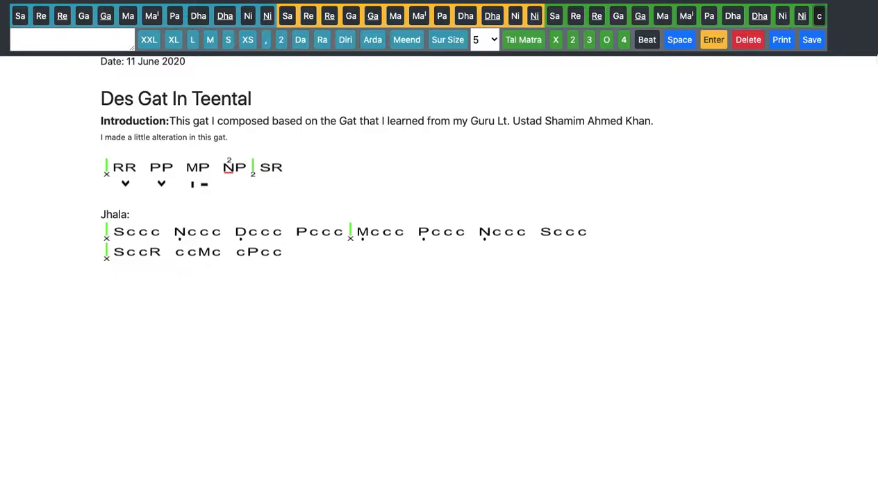
- Save the composition with its Jhala section and return to the list of compositions
{"action": "left_click", "coordinate": [808, 40]}
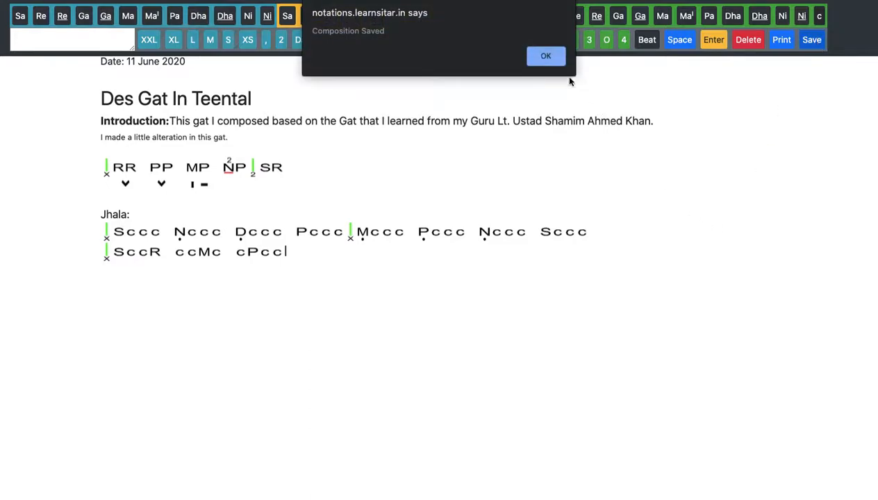
{"action": "left_click", "coordinate": [548, 58]}
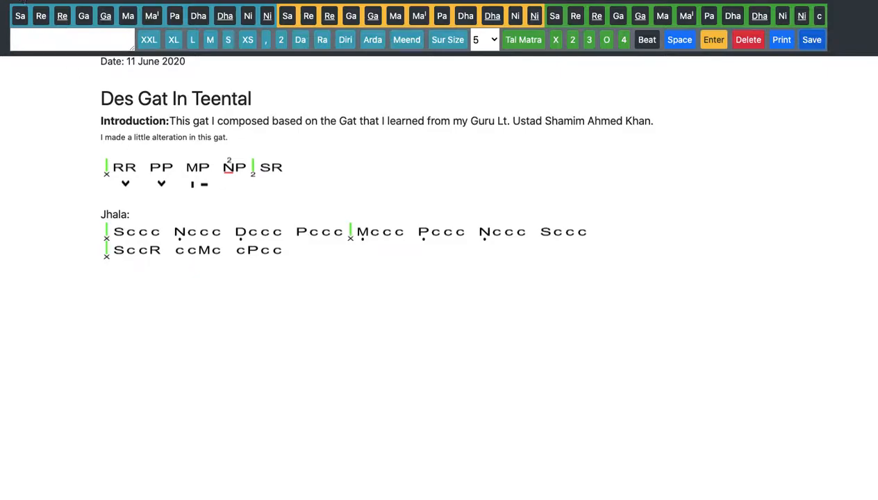
{"action": "left_click", "coordinate": [22, 0]}
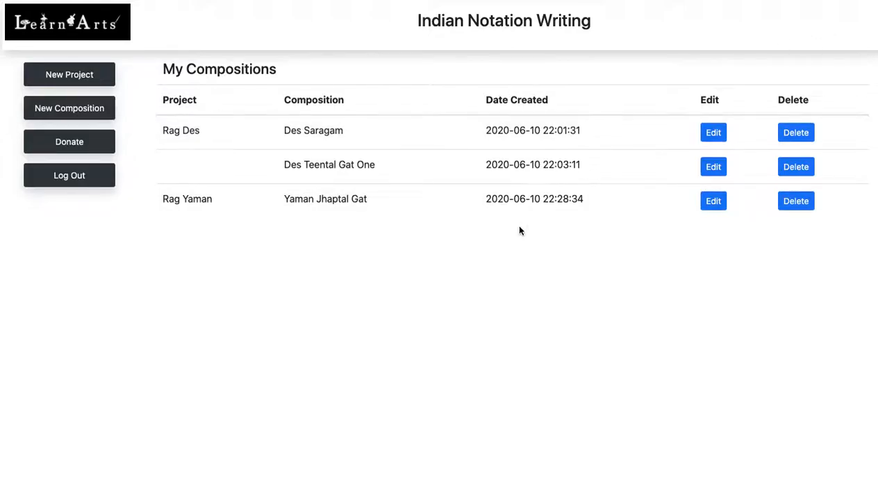
{"action": "key", "text": "super+shift+5"}
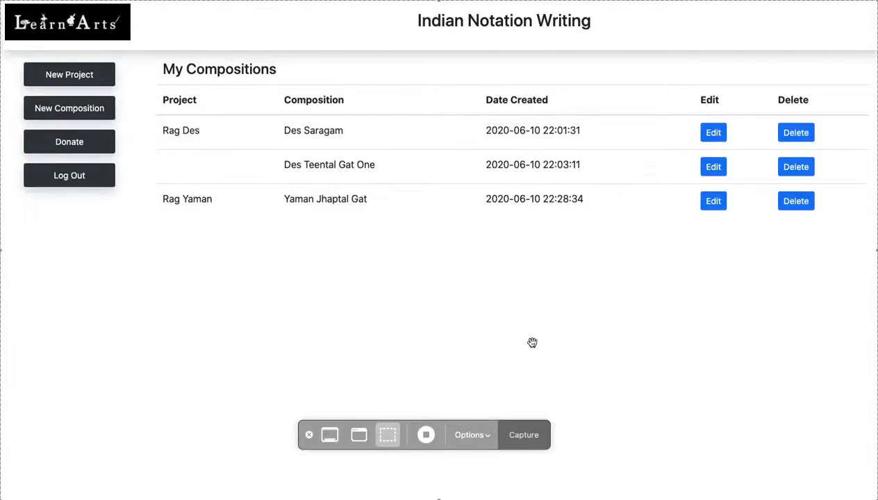